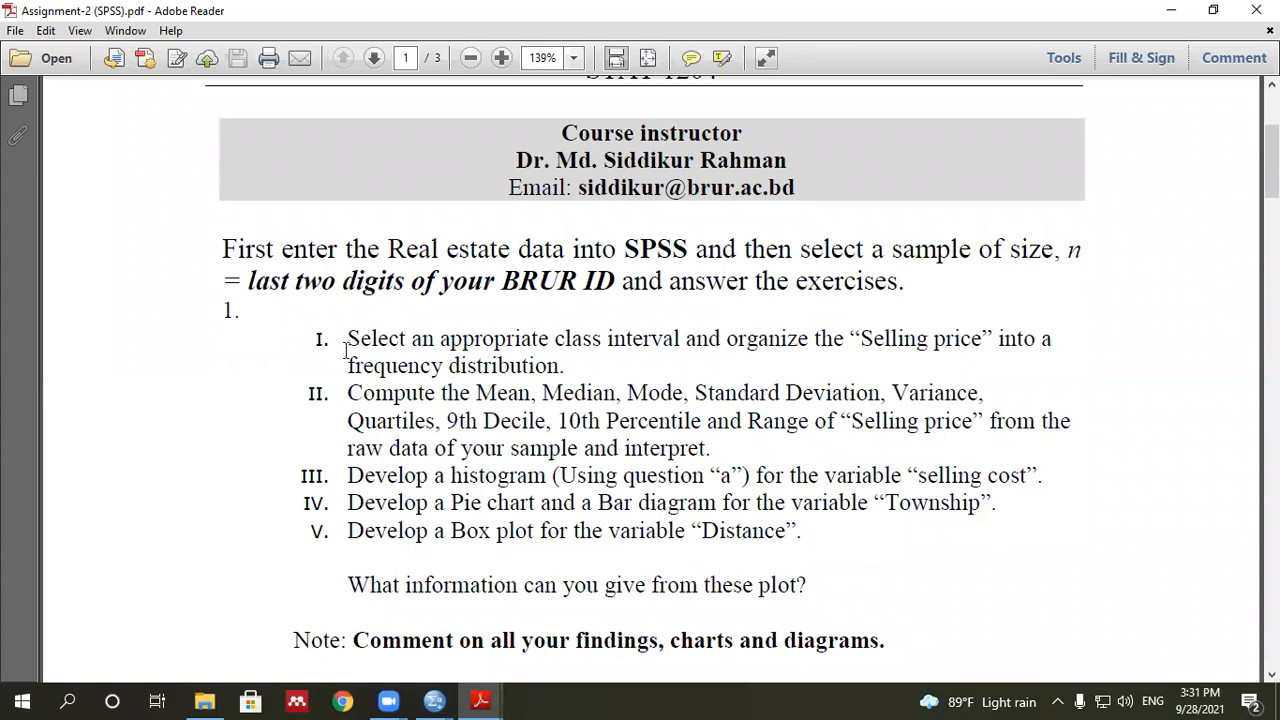
- Highlight the assignment's opening instruction about entering the Real estate data and selecting a sample, and enlarge the page to 200%
{"action": "left_click_drag", "start_coordinate": [224, 249], "coordinate": [460, 256]}
{"action": "left_click", "coordinate": [454, 286]}
{"action": "left_click_drag", "start_coordinate": [224, 250], "coordinate": [659, 256]}
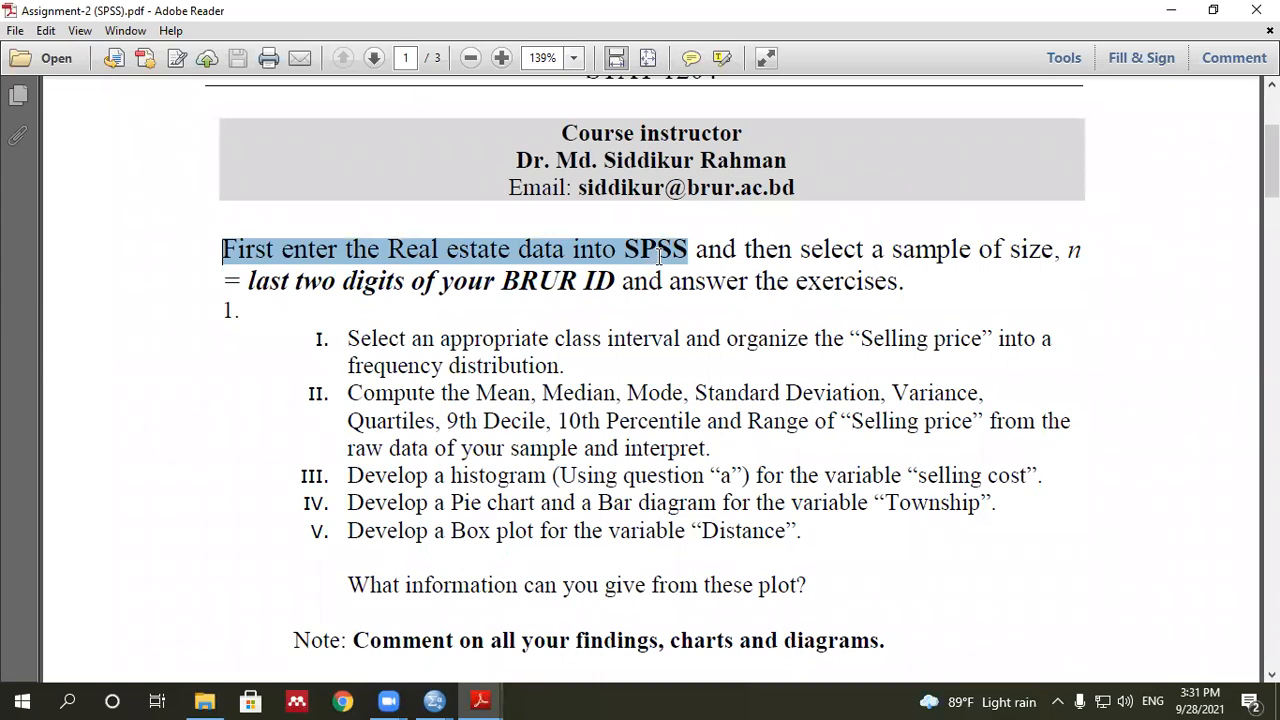
{"action": "left_click", "coordinate": [790, 251]}
{"action": "left_click_drag", "start_coordinate": [743, 250], "coordinate": [244, 258]}
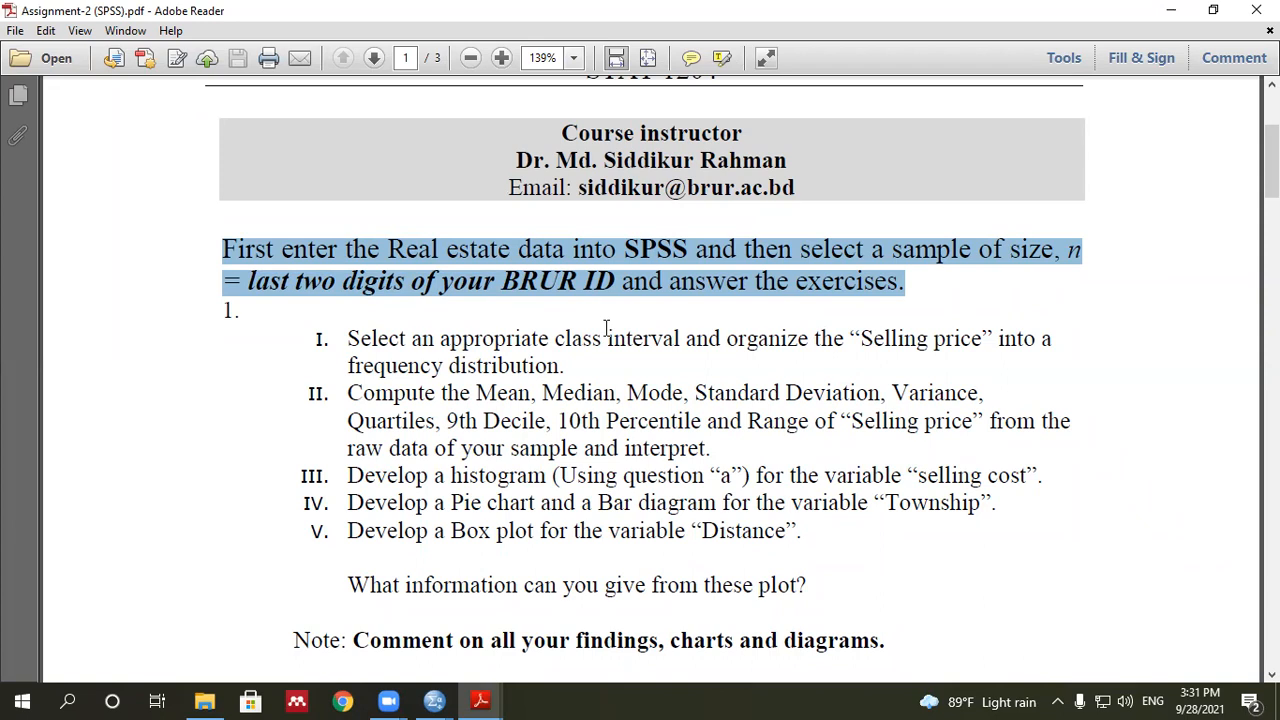
{"action": "scroll", "coordinate": [700, 285], "scroll_direction": "up", "scroll_amount": 2}
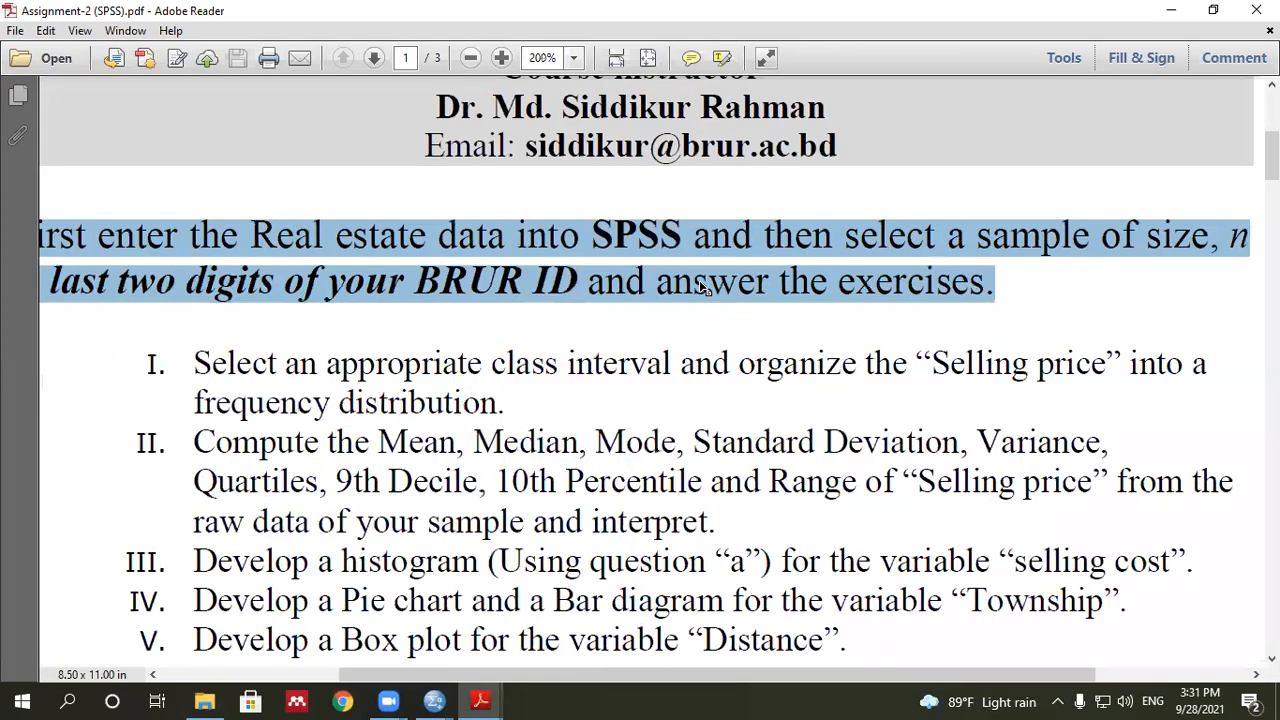
{"action": "scroll", "coordinate": [660, 345], "scroll_direction": "down", "scroll_amount": 2}
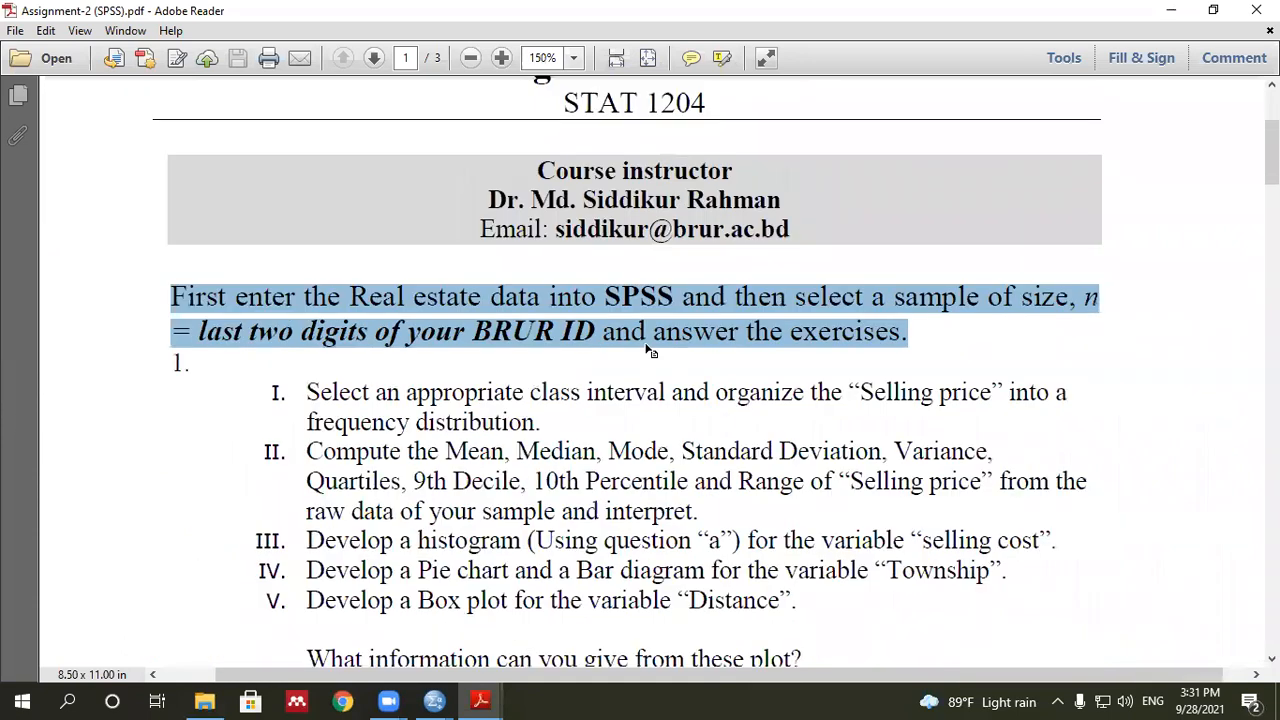
{"action": "scroll", "coordinate": [655, 348], "scroll_direction": "up", "scroll_amount": 1}
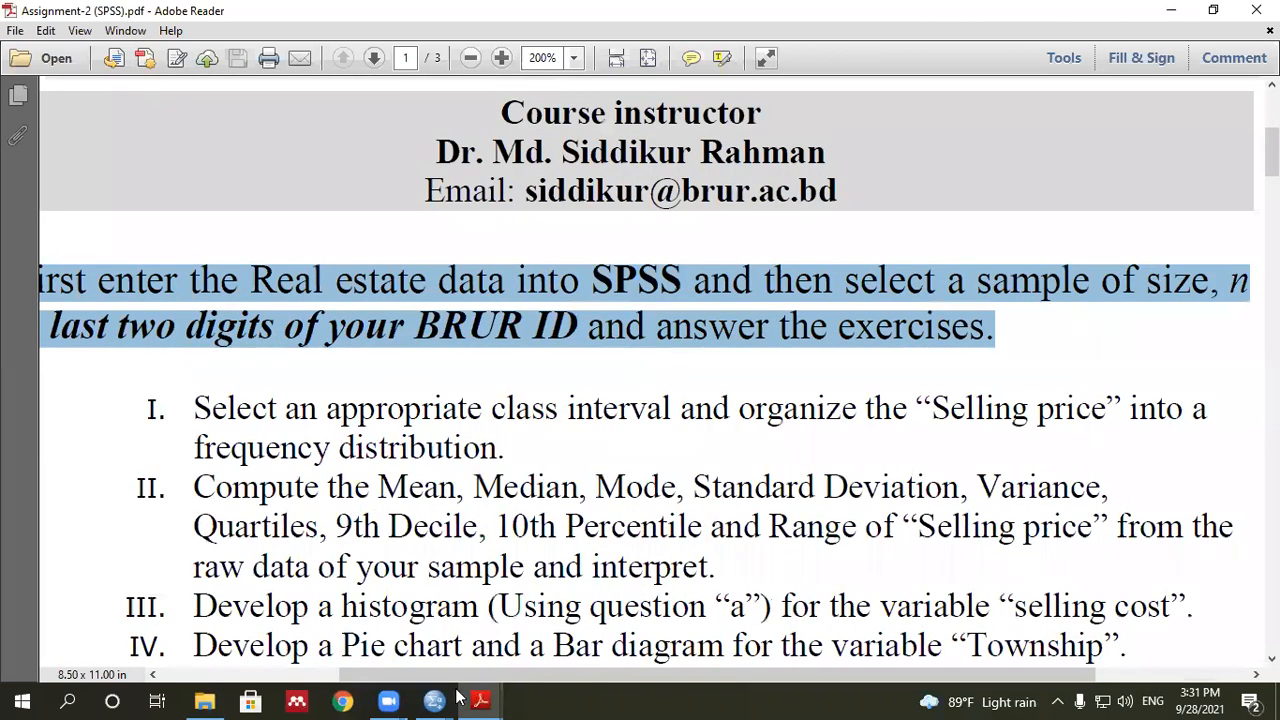
- Switch to the Real Estate Data_SPSS.sav dataset in SPSS and examine its data values from the first case to the last
{"action": "mouse_move", "coordinate": [434, 701]}
{"action": "left_click", "coordinate": [478, 657]}
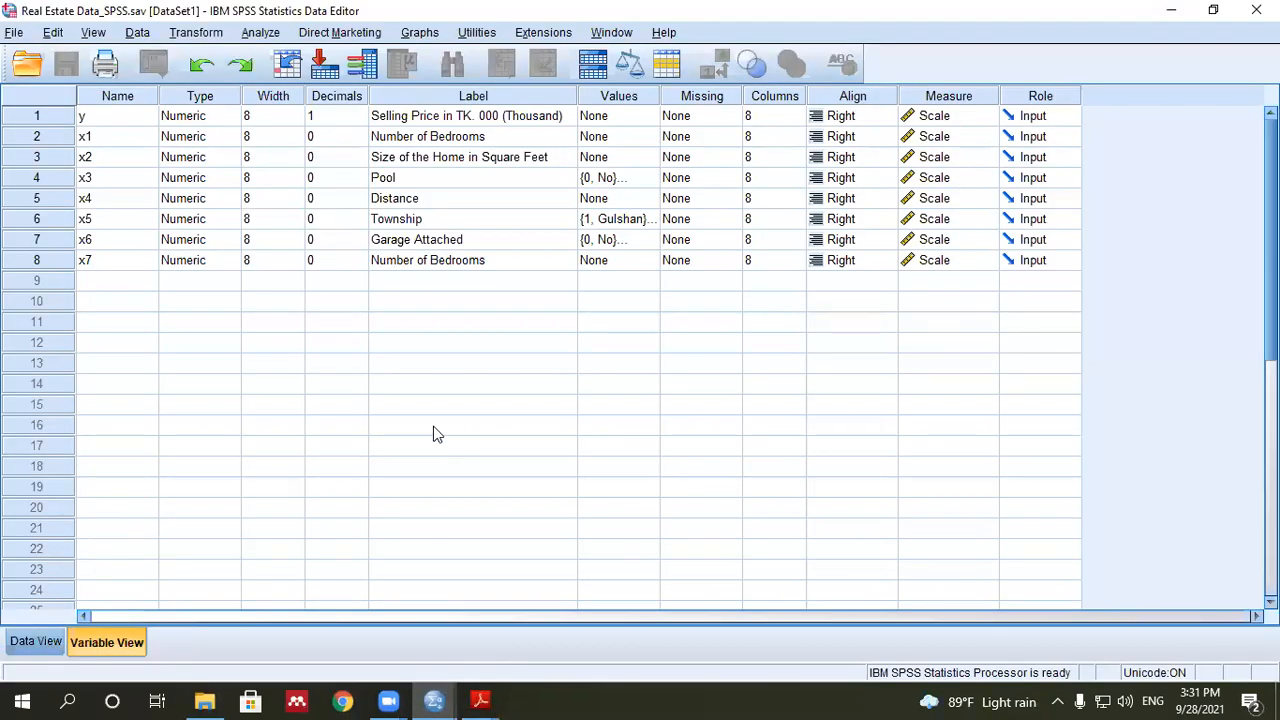
{"action": "left_click", "coordinate": [40, 641]}
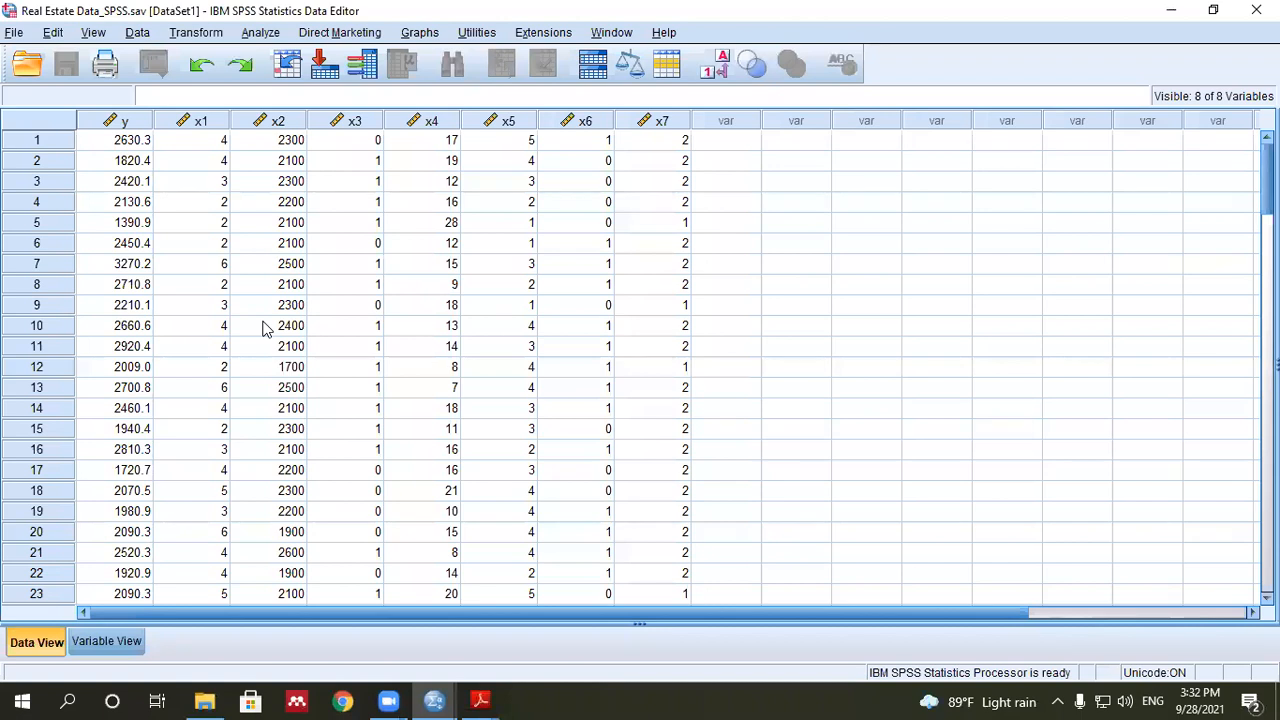
{"action": "scroll", "coordinate": [265, 330], "scroll_direction": "down", "scroll_amount": 20}
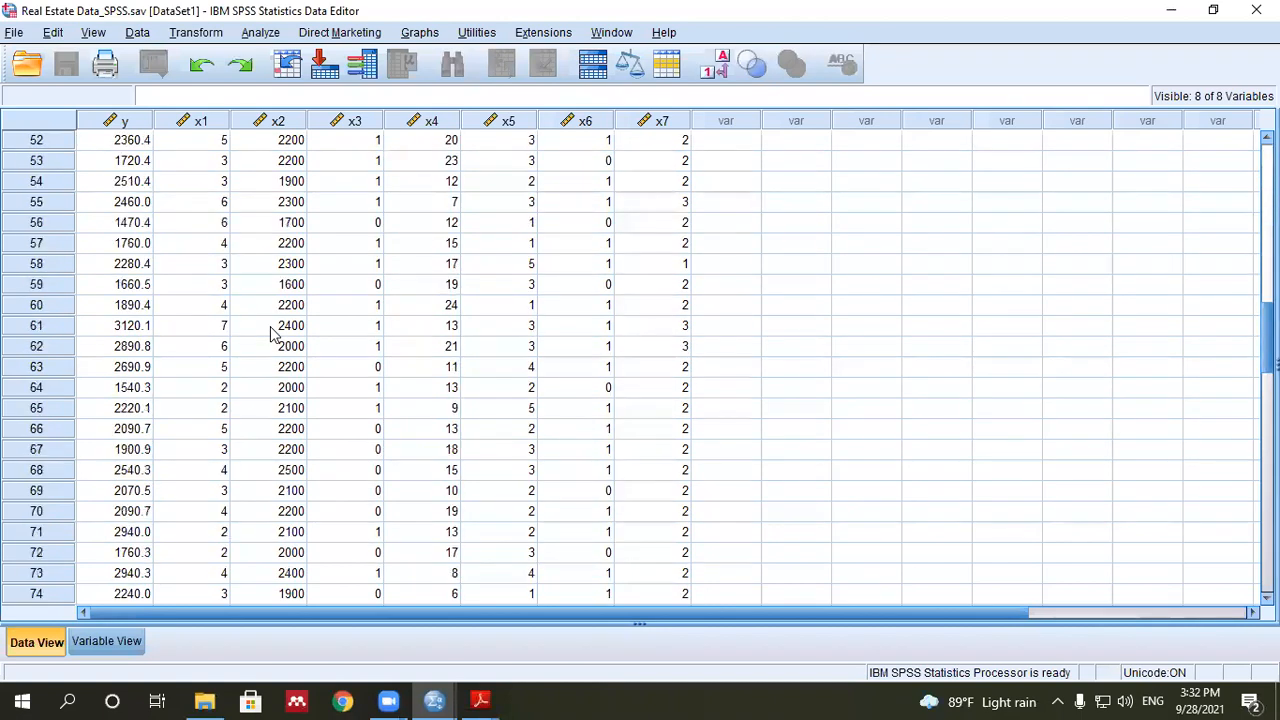
{"action": "scroll", "coordinate": [270, 326], "scroll_direction": "down", "scroll_amount": 7}
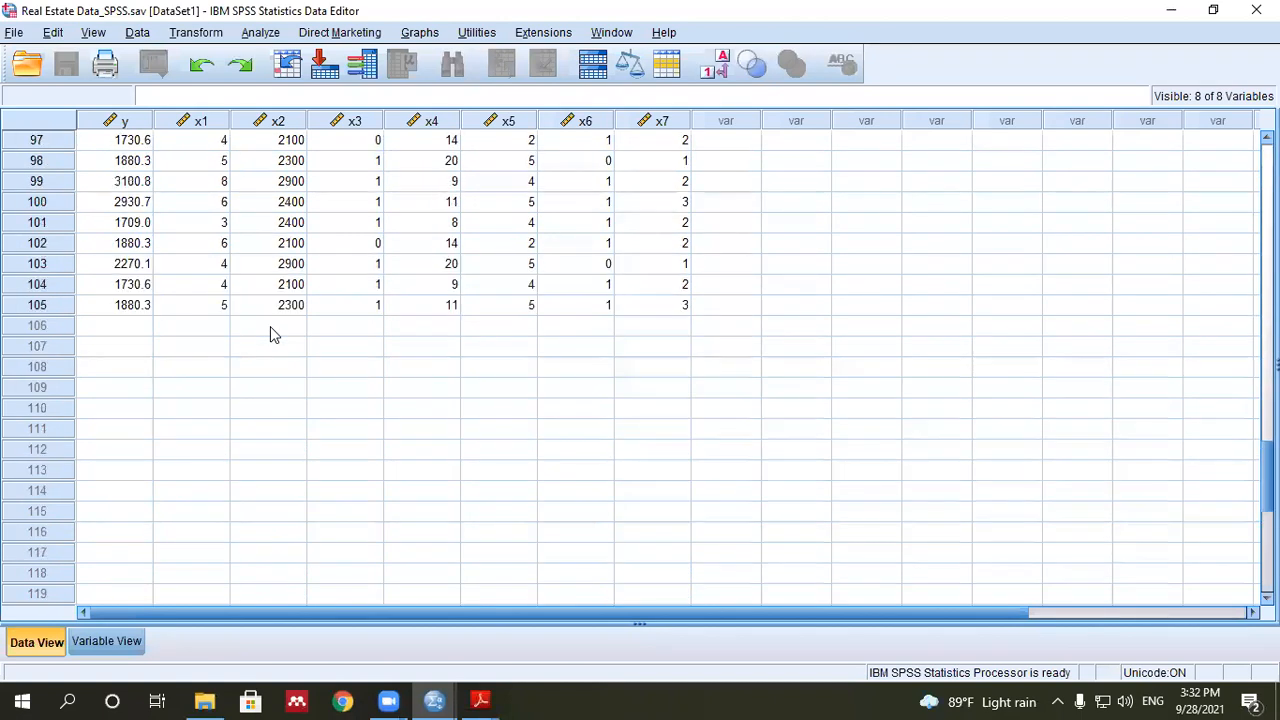
{"action": "left_click", "coordinate": [66, 312]}
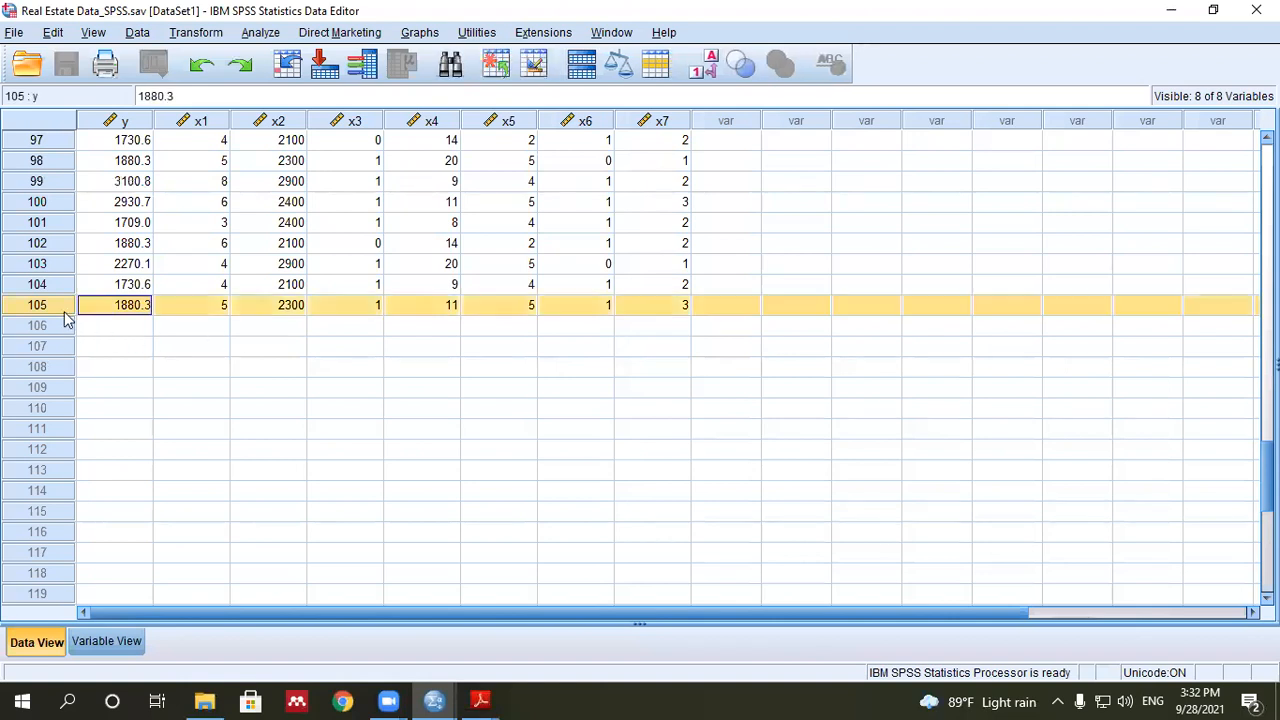
{"action": "scroll", "coordinate": [147, 363], "scroll_direction": "up", "scroll_amount": 4}
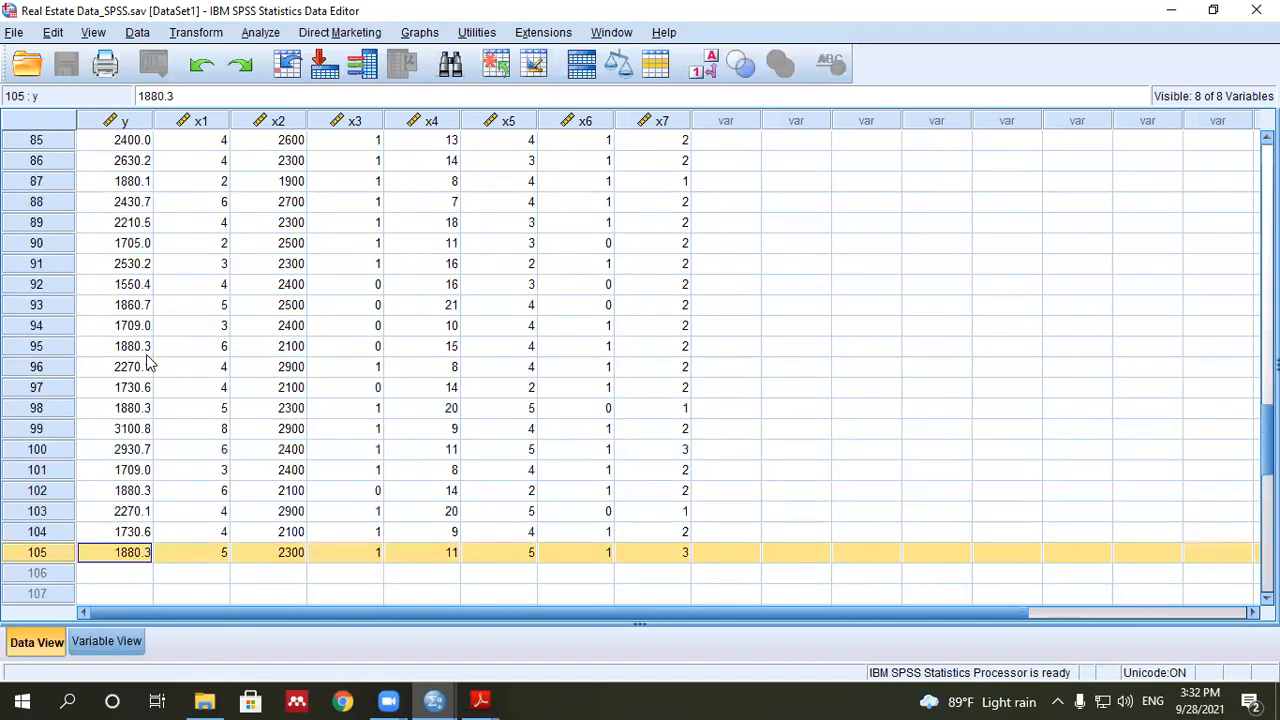
{"action": "scroll", "coordinate": [147, 363], "scroll_direction": "up", "scroll_amount": 18}
{"action": "scroll", "coordinate": [147, 363], "scroll_direction": "up", "scroll_amount": 10}
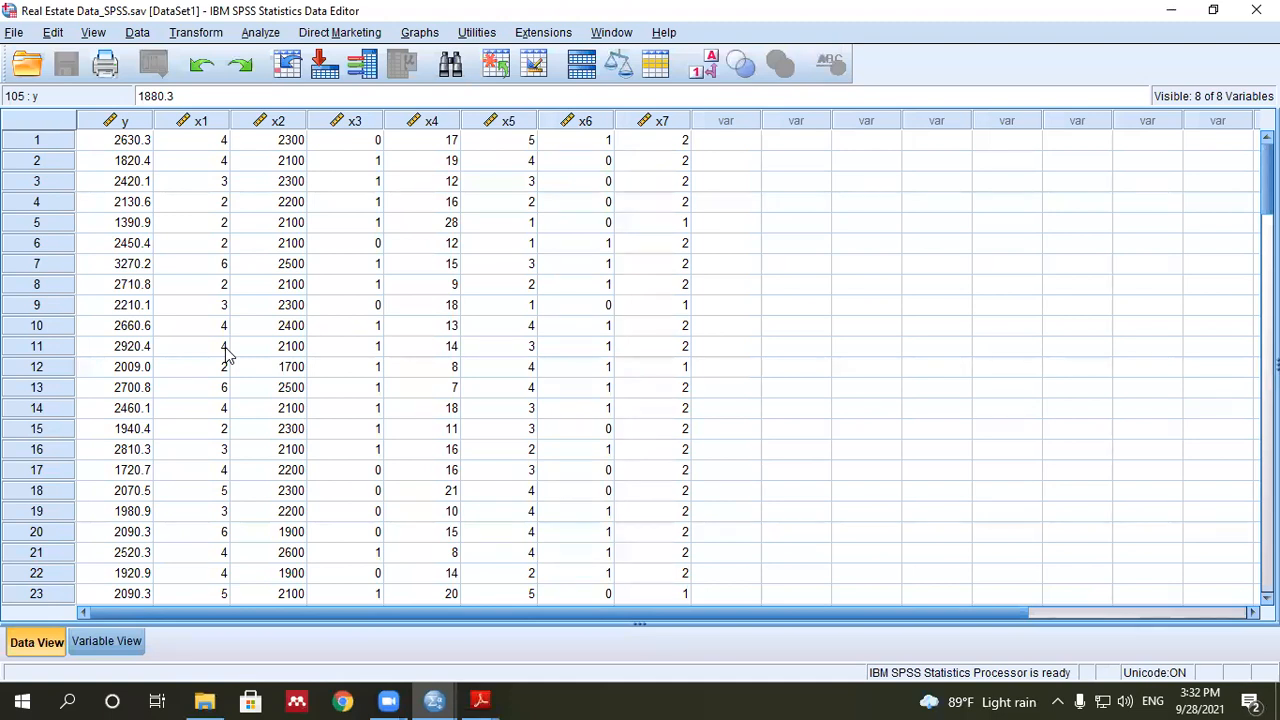
- Look through the real estate cases again, covering variables y to x7 from the first row down to the final record
{"action": "scroll", "coordinate": [157, 347], "scroll_direction": "down", "scroll_amount": 4}
{"action": "scroll", "coordinate": [157, 348], "scroll_direction": "up", "scroll_amount": 4}
{"action": "scroll", "coordinate": [157, 347], "scroll_direction": "down", "scroll_amount": 5}
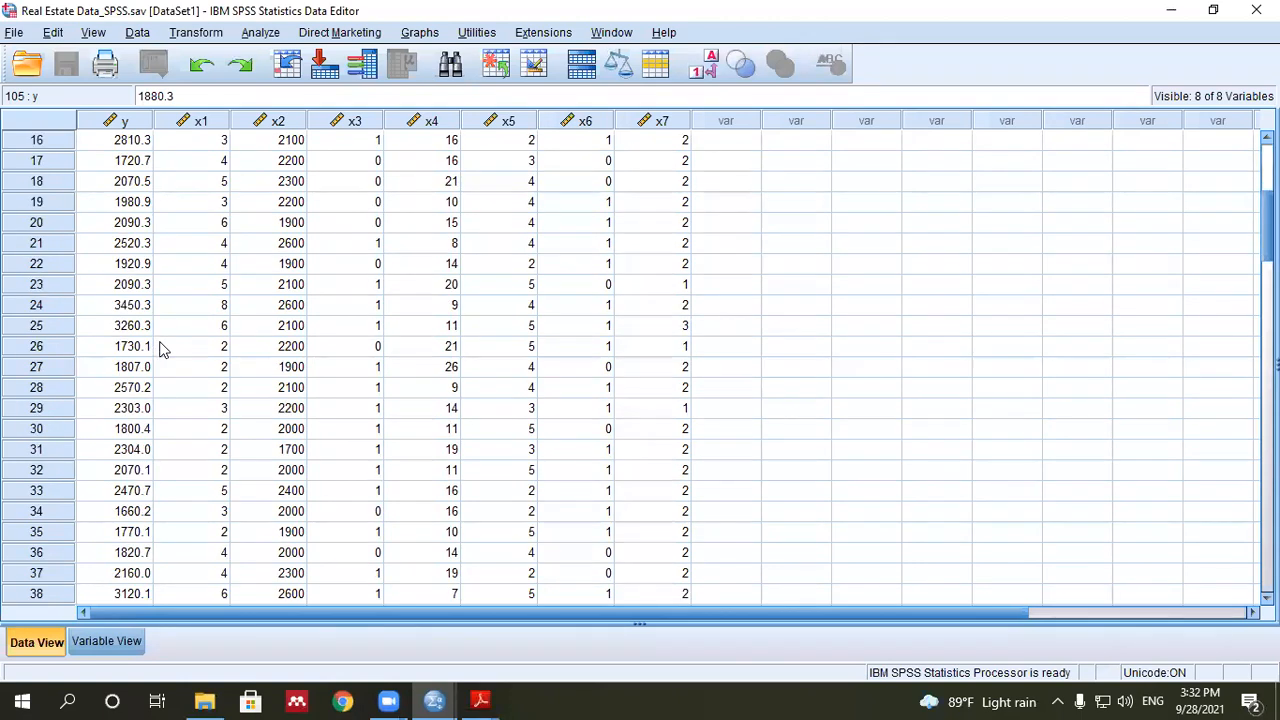
{"action": "scroll", "coordinate": [163, 348], "scroll_direction": "down", "scroll_amount": 3}
{"action": "scroll", "coordinate": [163, 348], "scroll_direction": "up", "scroll_amount": 8}
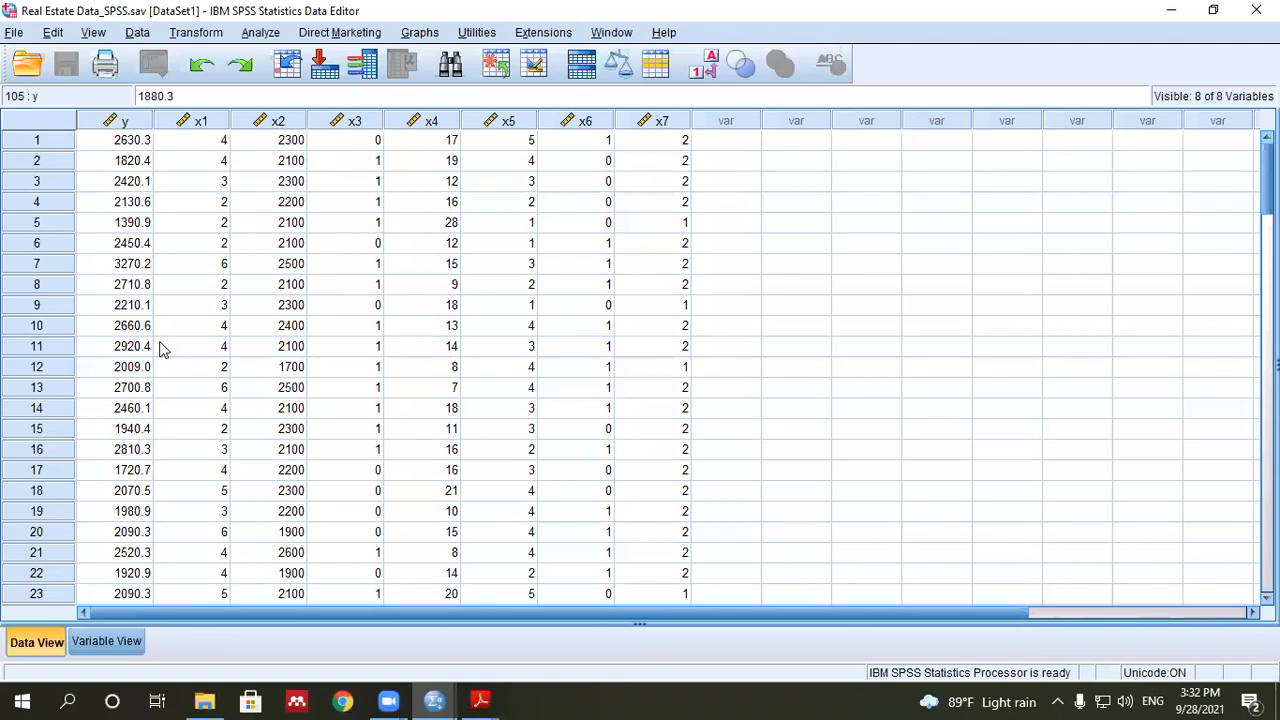
{"action": "scroll", "coordinate": [163, 348], "scroll_direction": "down", "scroll_amount": 18}
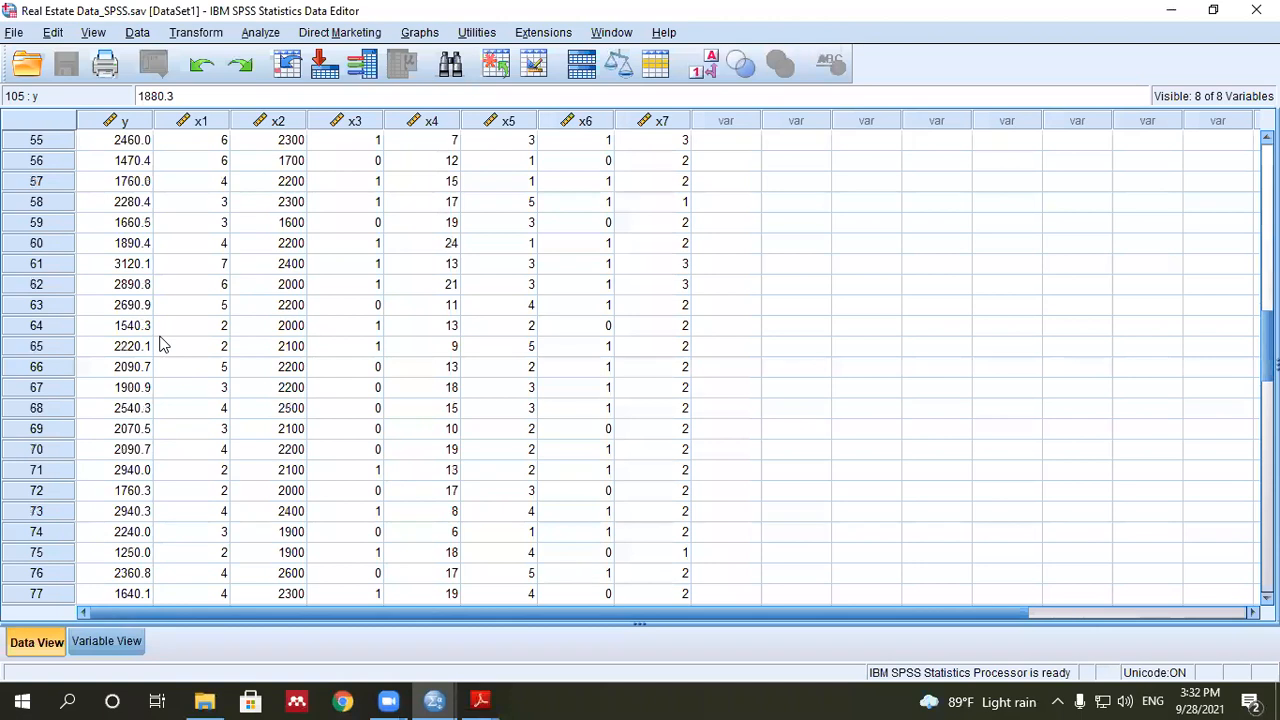
{"action": "scroll", "coordinate": [163, 345], "scroll_direction": "down", "scroll_amount": 11}
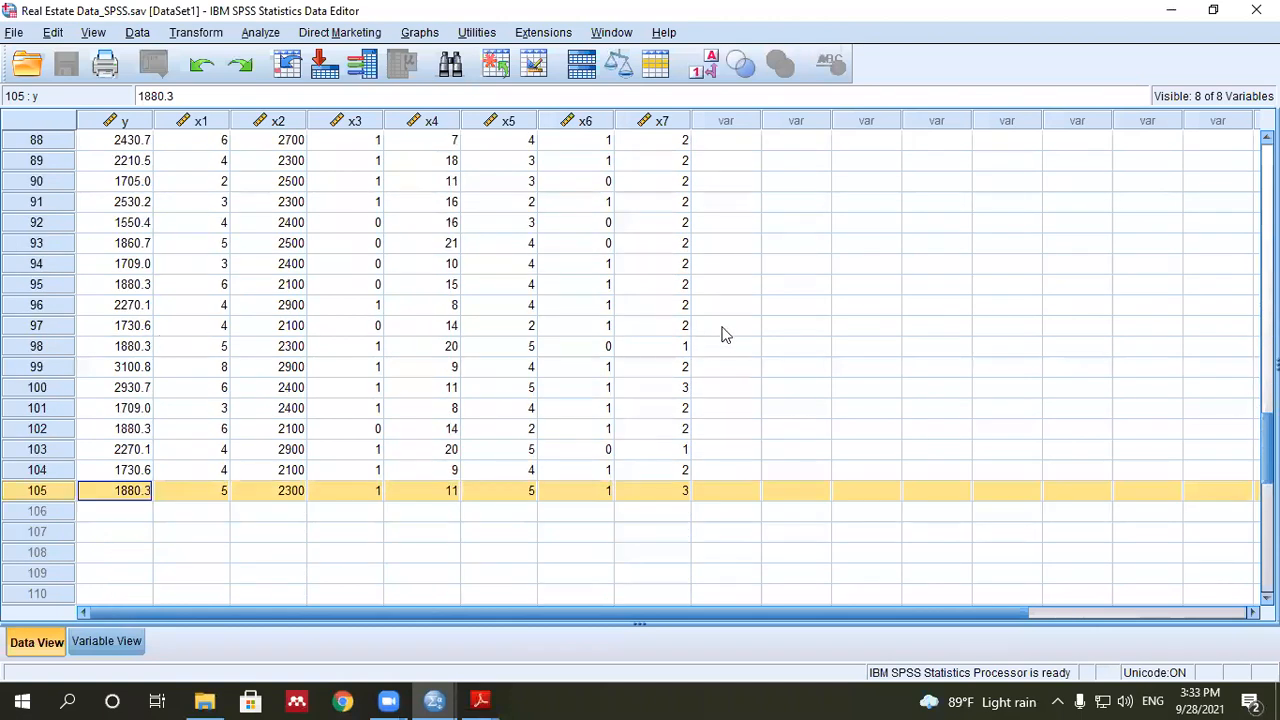
{"action": "left_click", "coordinate": [766, 330]}
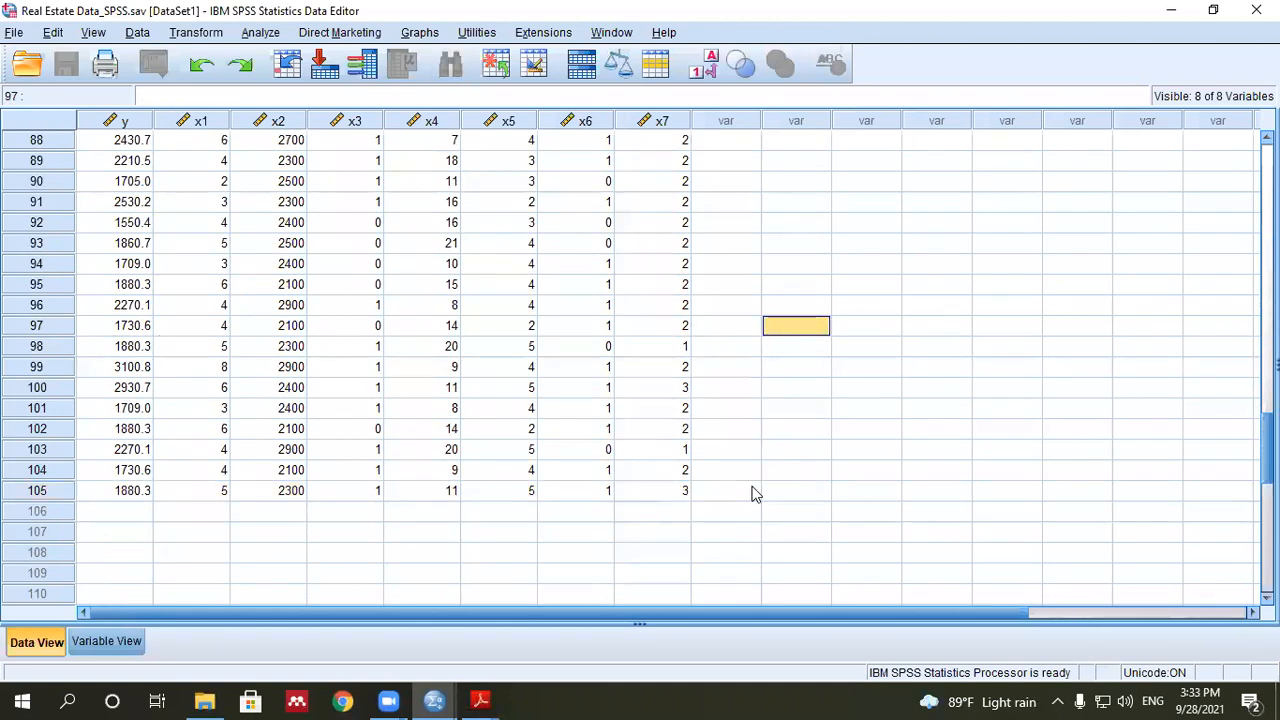
{"action": "scroll", "coordinate": [551, 414], "scroll_direction": "up", "scroll_amount": 7}
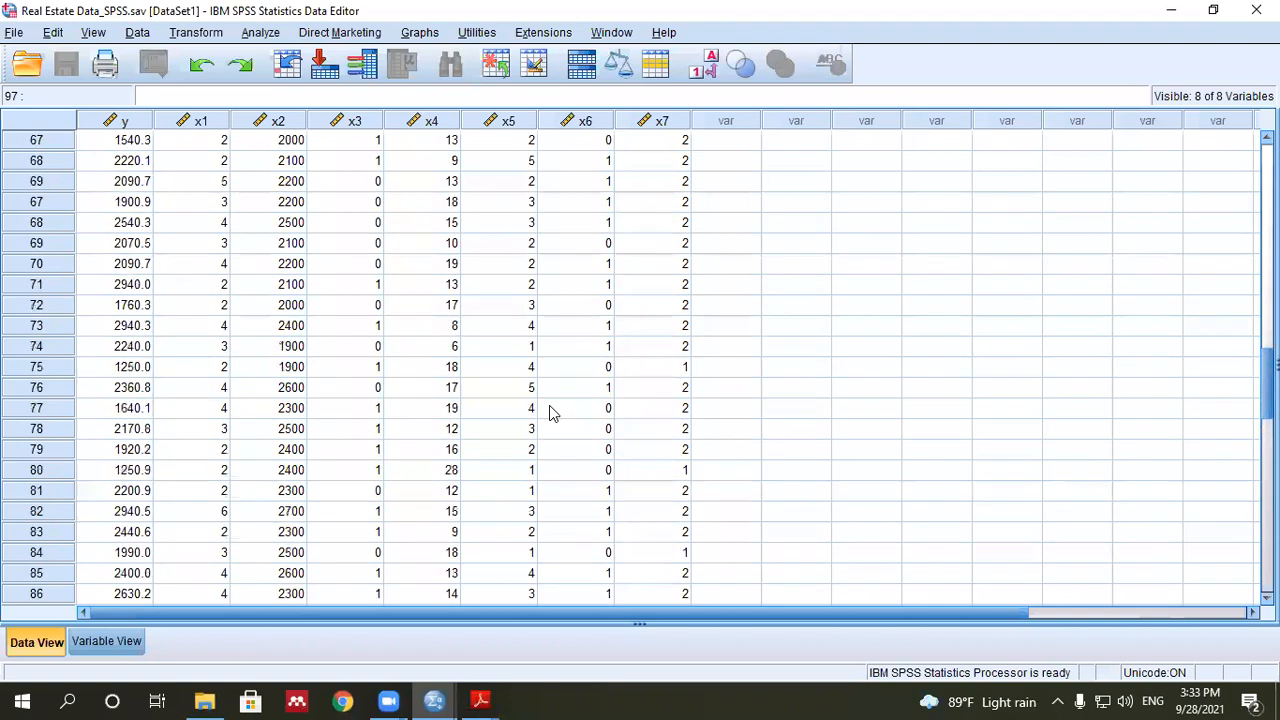
{"action": "scroll", "coordinate": [551, 414], "scroll_direction": "up", "scroll_amount": 20}
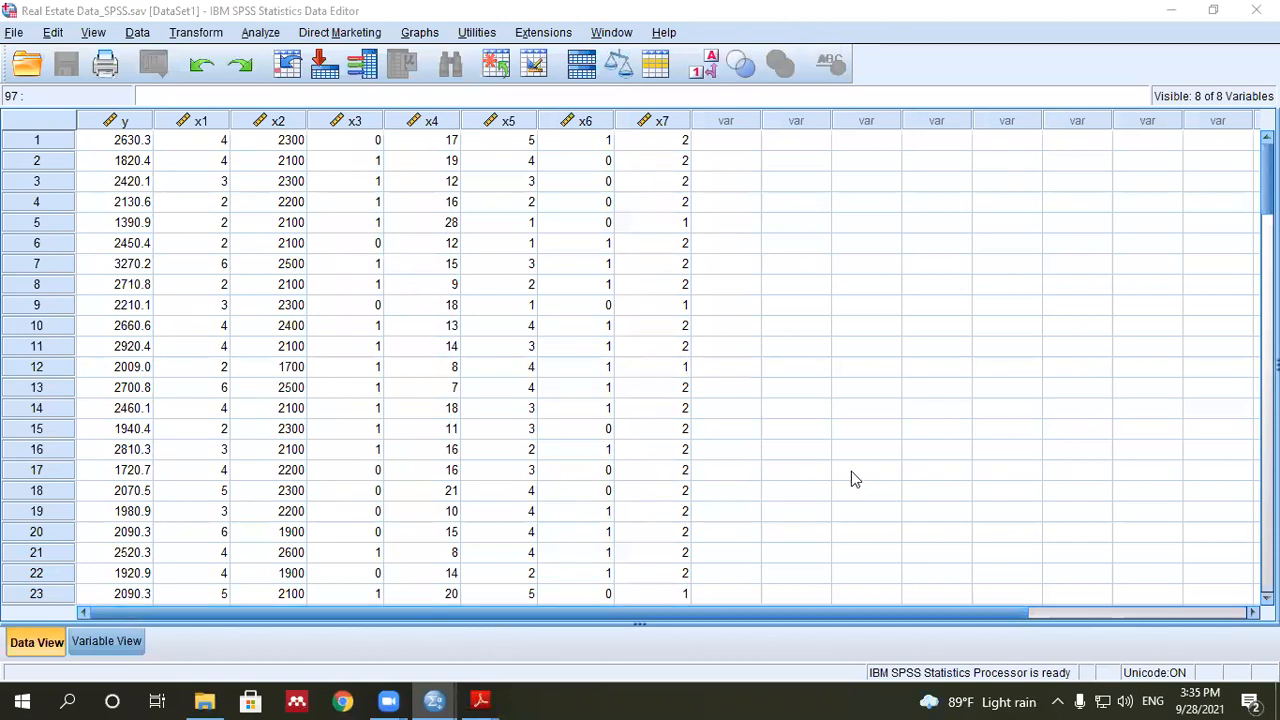
- Check where the records end, selecting empty cells in rows 110 and 107 below the final case, and return to the first case
{"action": "scroll", "coordinate": [258, 375], "scroll_direction": "down", "scroll_amount": 9}
{"action": "scroll", "coordinate": [258, 375], "scroll_direction": "down", "scroll_amount": 17}
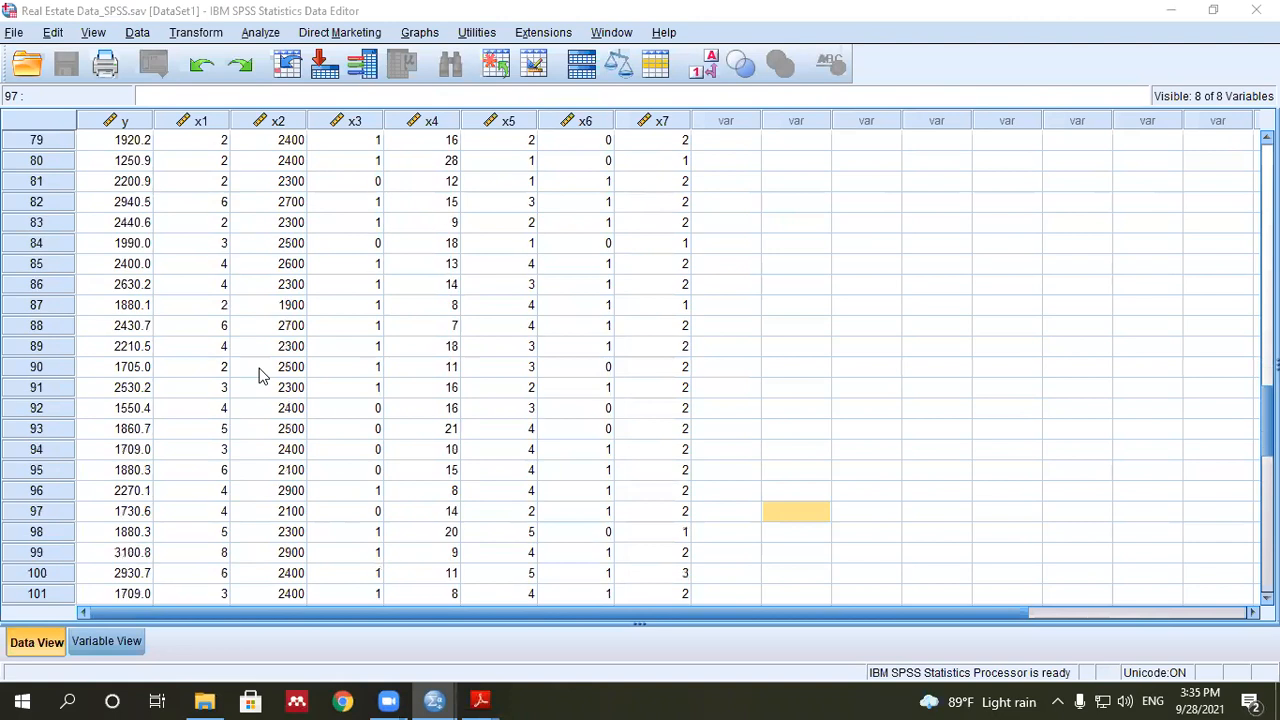
{"action": "scroll", "coordinate": [258, 375], "scroll_direction": "down", "scroll_amount": 4}
{"action": "left_click", "coordinate": [322, 535]}
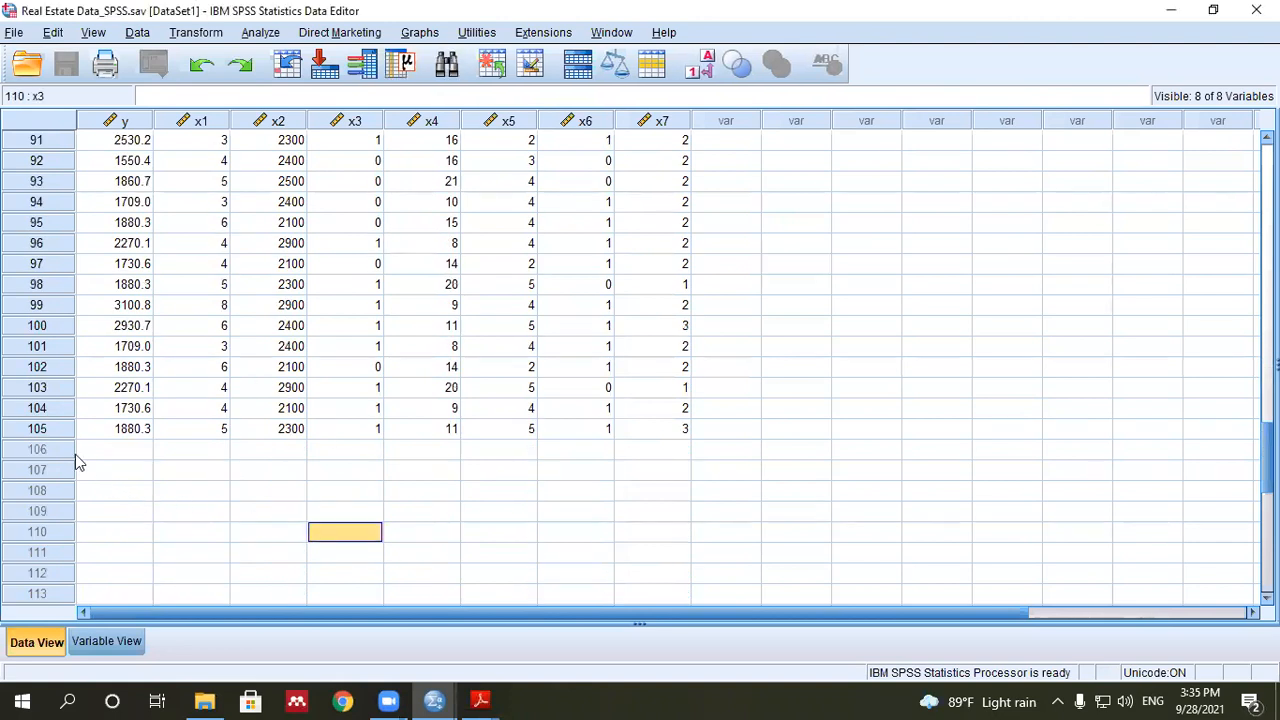
{"action": "left_click", "coordinate": [142, 478]}
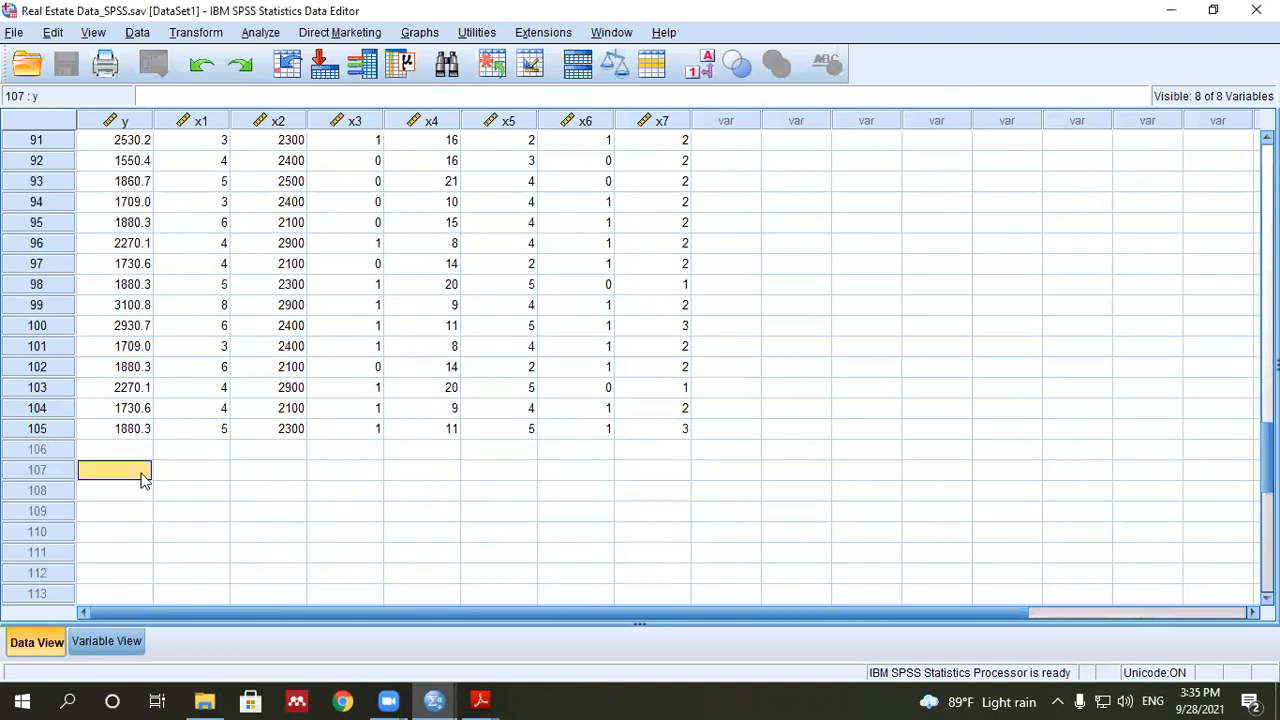
{"action": "scroll", "coordinate": [142, 478], "scroll_direction": "up", "scroll_amount": 4}
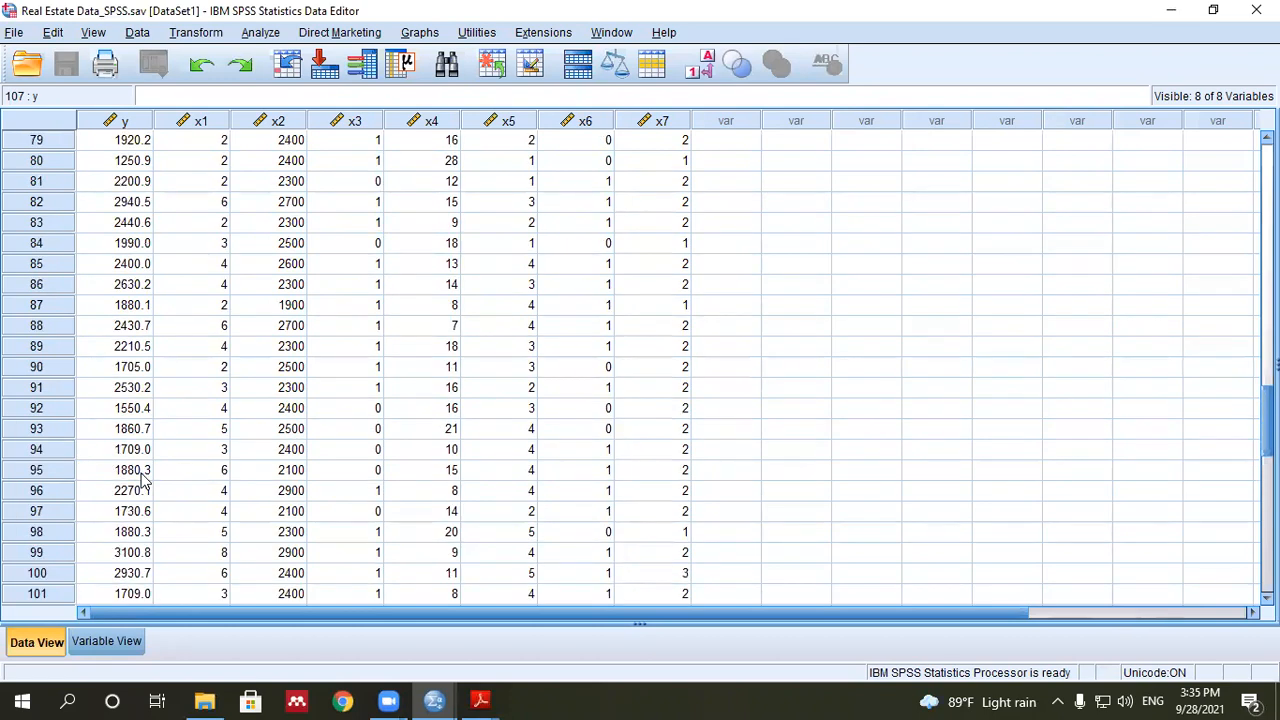
{"action": "scroll", "coordinate": [142, 478], "scroll_direction": "up", "scroll_amount": 15}
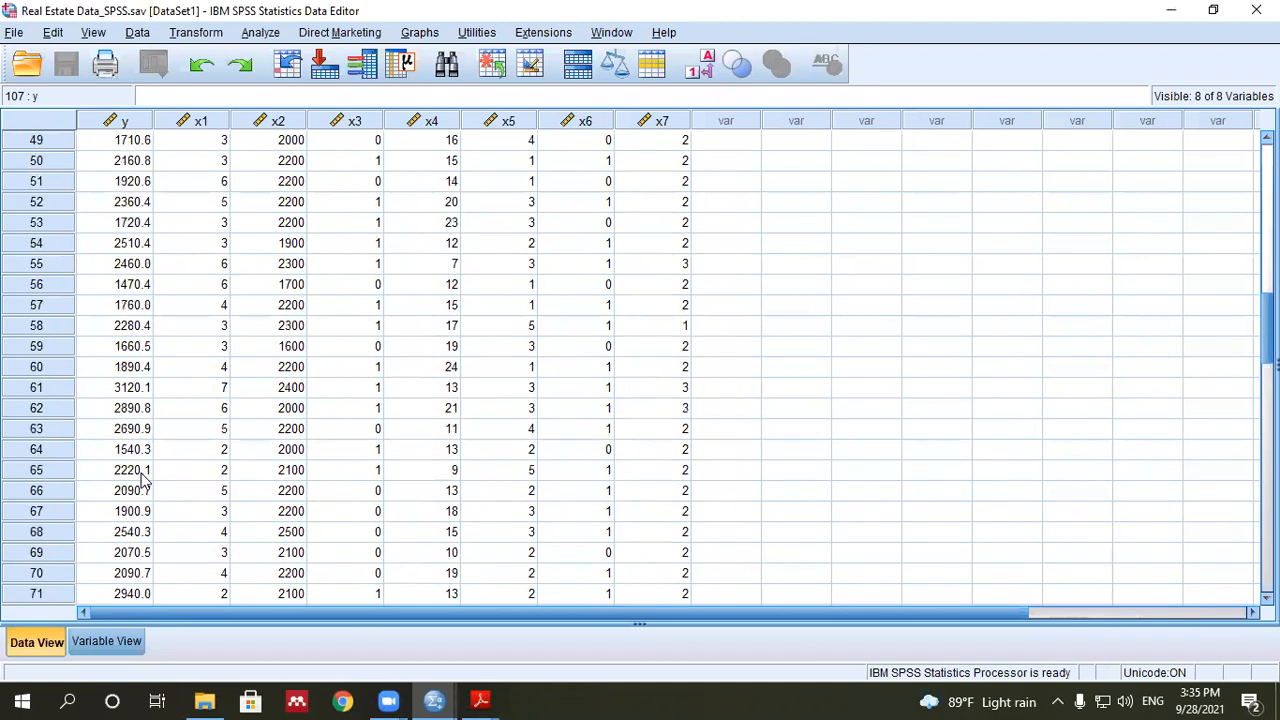
{"action": "scroll", "coordinate": [142, 478], "scroll_direction": "up", "scroll_amount": 11}
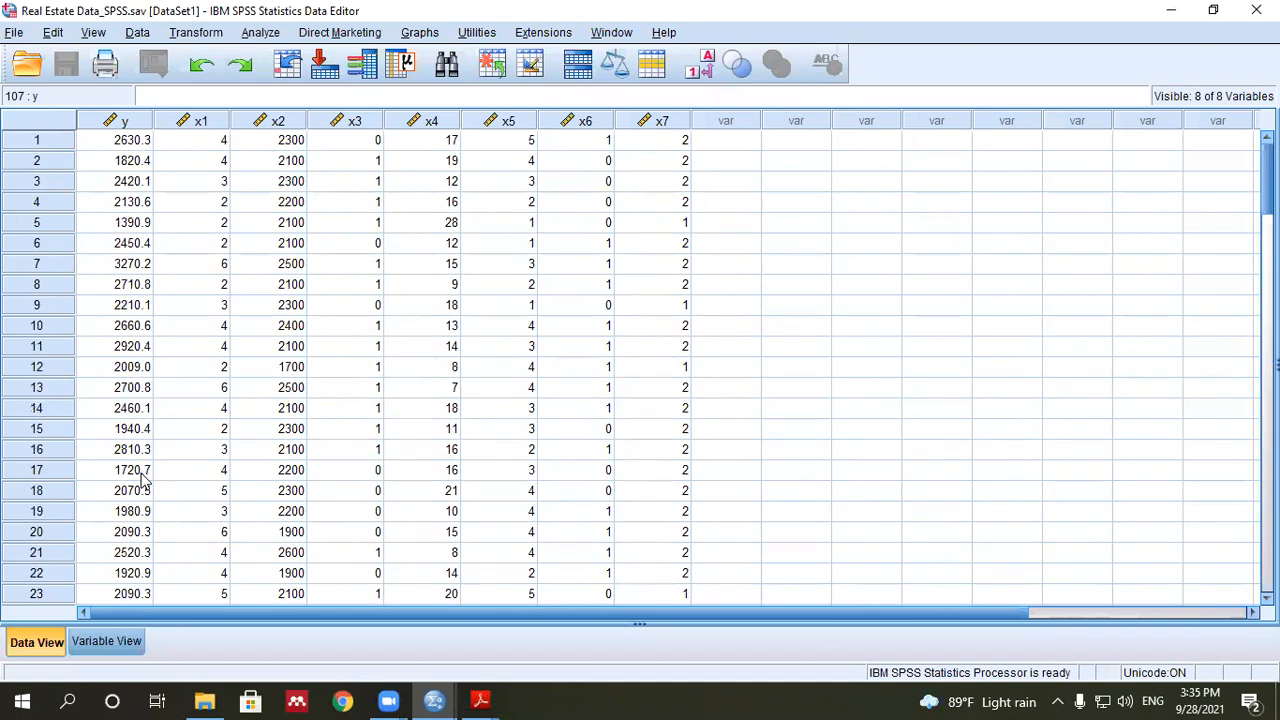
- Review the whole dataset once more, marking the empty row 106 under x1, x2 and x3, and return to the first case
{"action": "scroll", "coordinate": [142, 478], "scroll_direction": "down", "scroll_amount": 1}
{"action": "scroll", "coordinate": [142, 478], "scroll_direction": "down", "scroll_amount": 8}
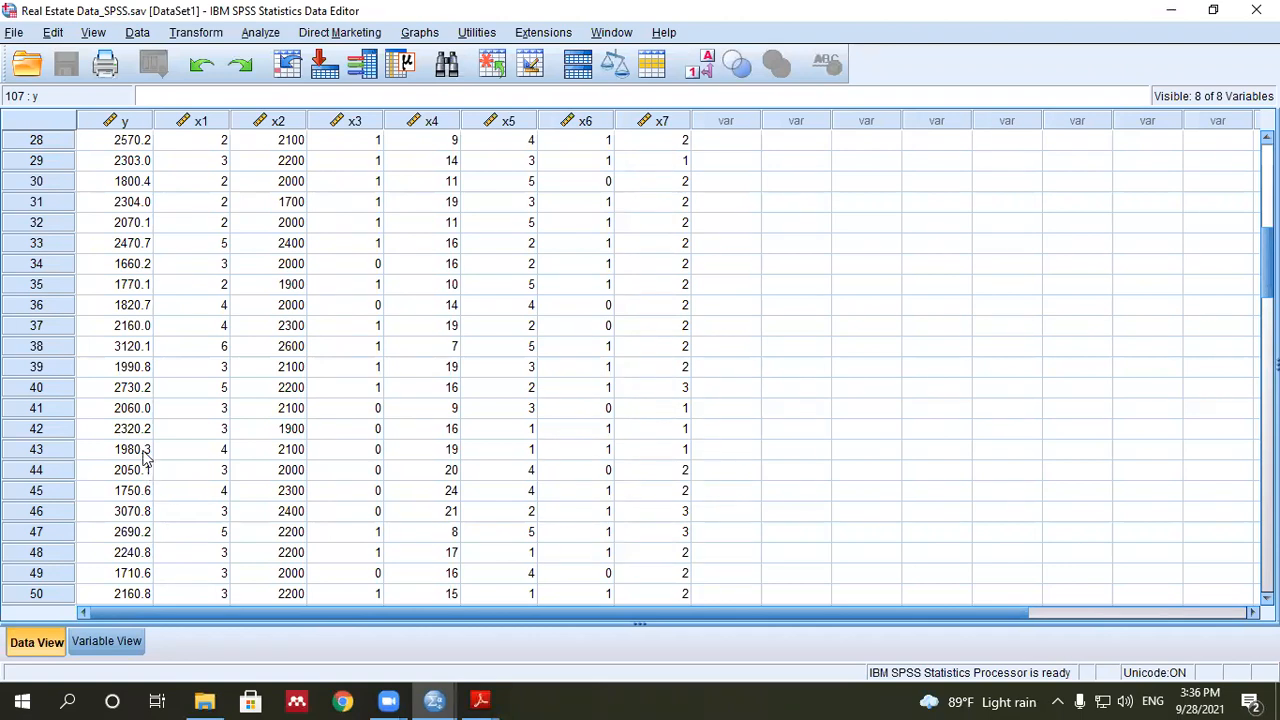
{"action": "scroll", "coordinate": [148, 478], "scroll_direction": "down", "scroll_amount": 15}
{"action": "scroll", "coordinate": [248, 520], "scroll_direction": "down", "scroll_amount": 5}
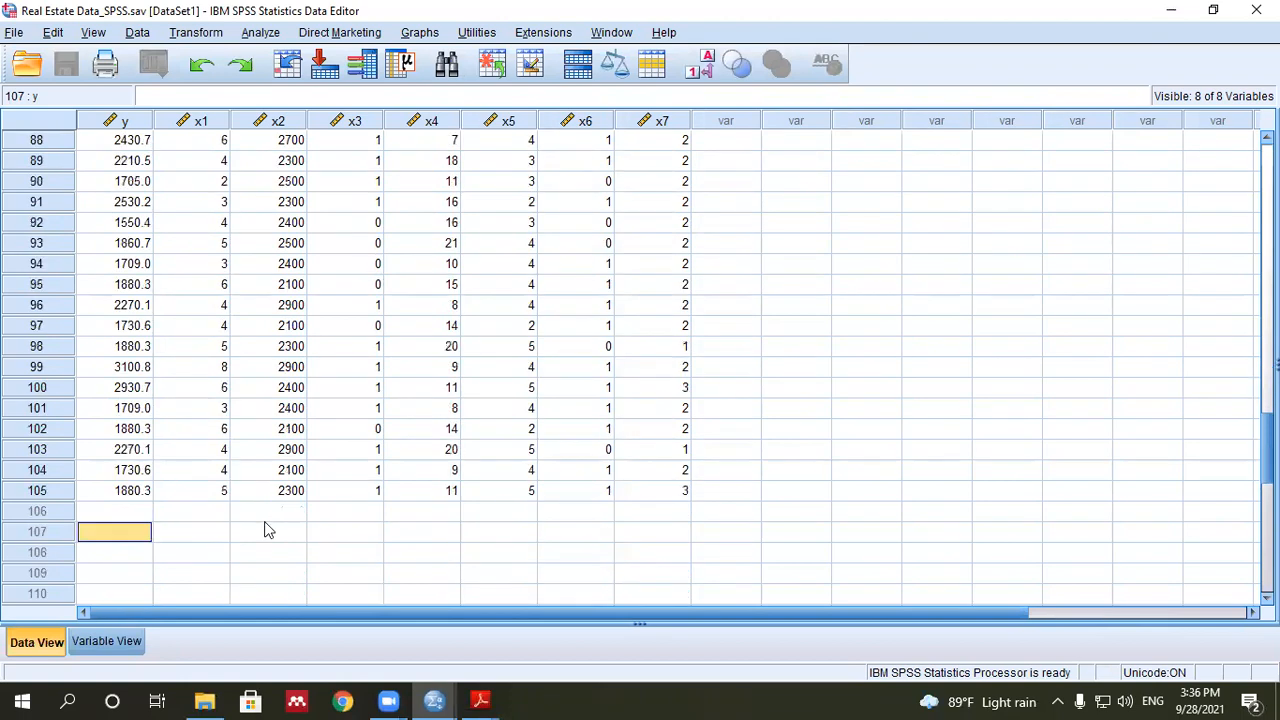
{"action": "left_click", "coordinate": [267, 531]}
{"action": "left_click", "coordinate": [190, 514]}
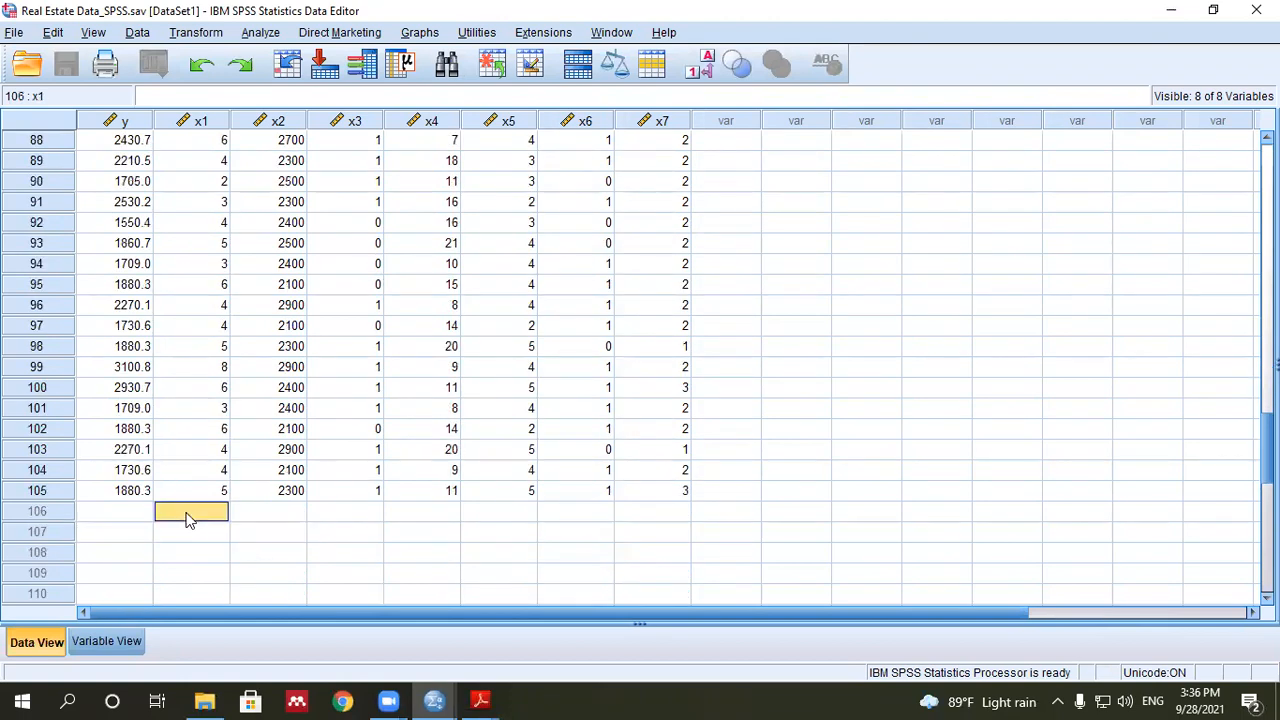
{"action": "left_click", "coordinate": [265, 513]}
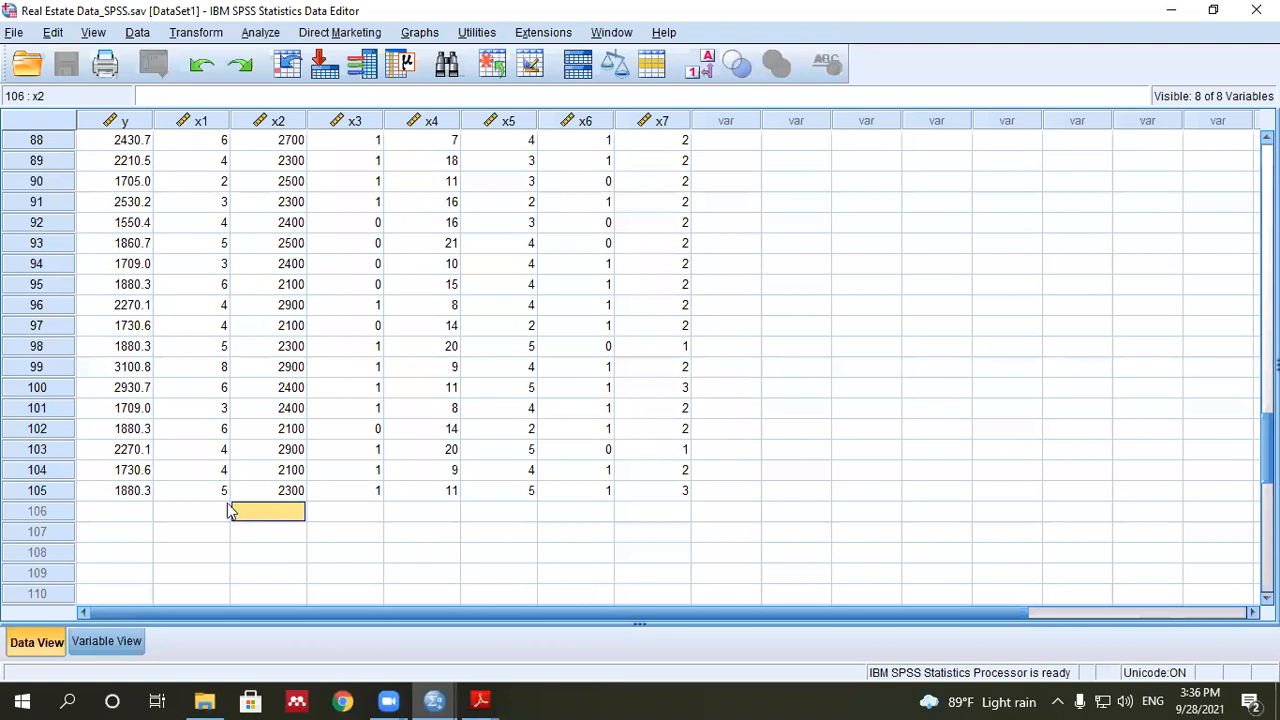
{"action": "left_click", "coordinate": [68, 511]}
{"action": "left_click", "coordinate": [332, 517]}
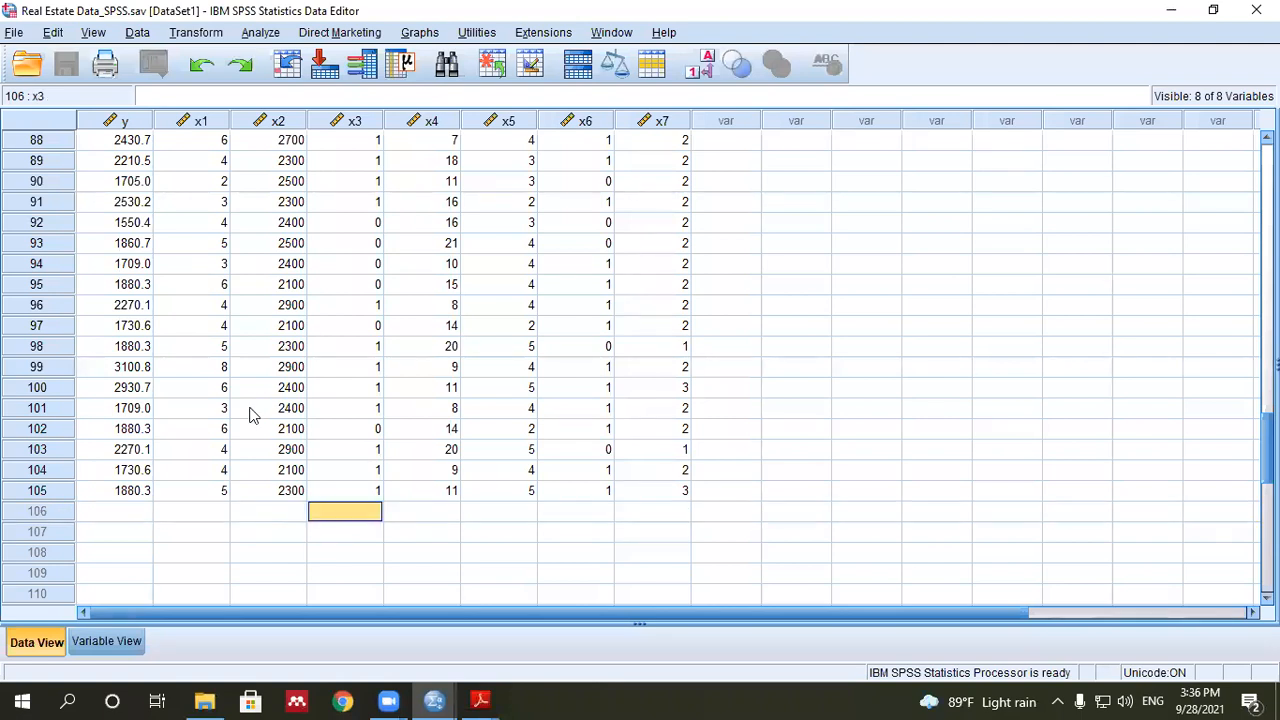
{"action": "scroll", "coordinate": [250, 415], "scroll_direction": "up", "scroll_amount": 20}
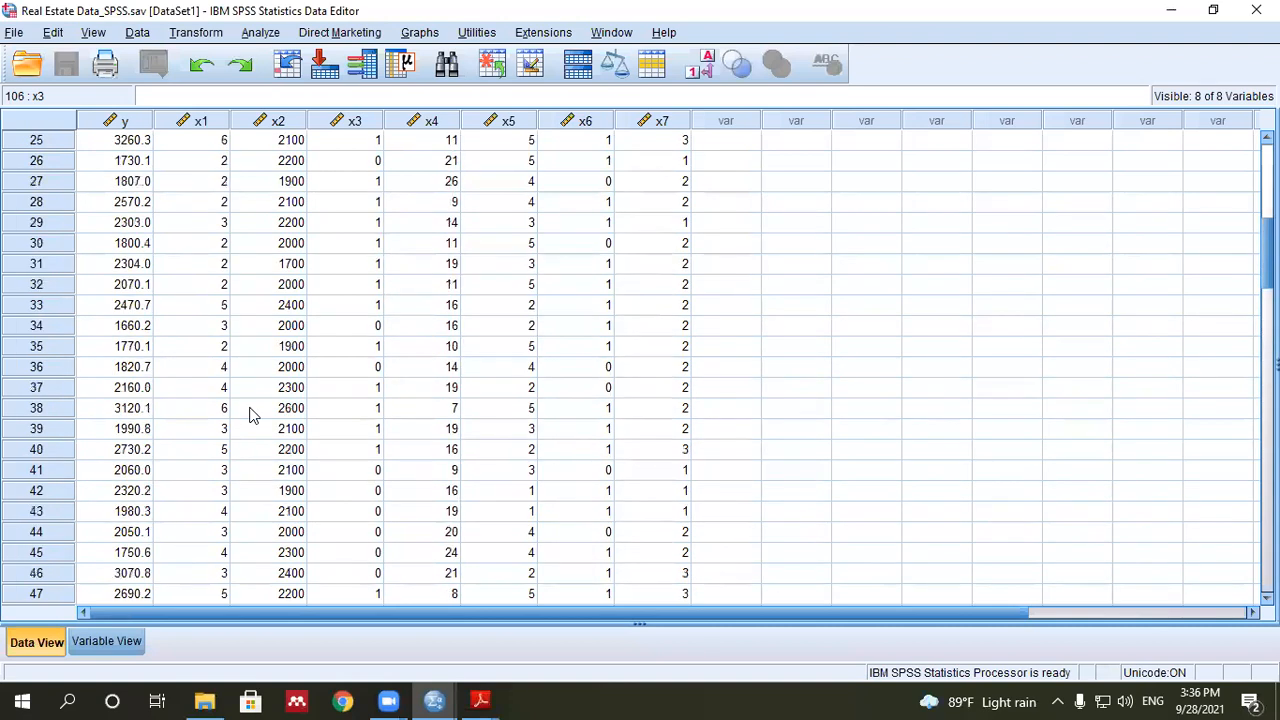
{"action": "scroll", "coordinate": [250, 415], "scroll_direction": "up", "scroll_amount": 8}
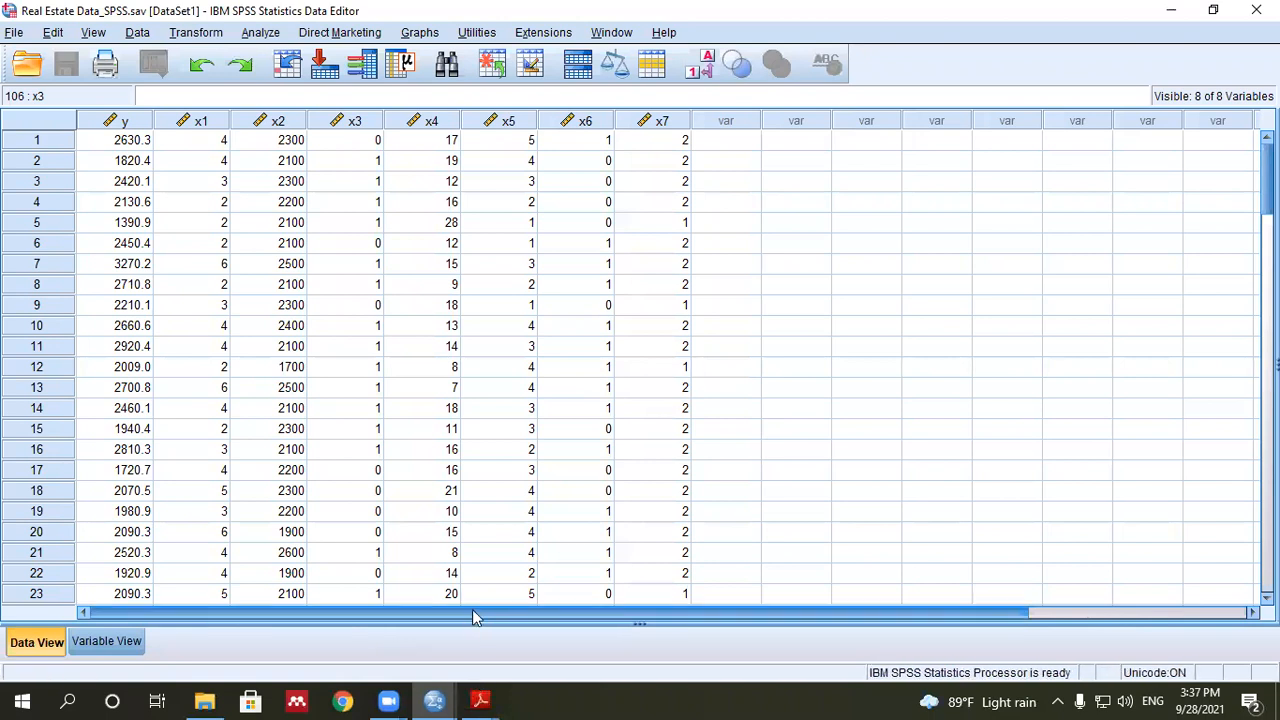
- Select empty cells beside the x7 column in rows 11 and 17, and switch back to the assignment PDF in Adobe Reader to read the exercises
{"action": "left_click", "coordinate": [743, 346]}
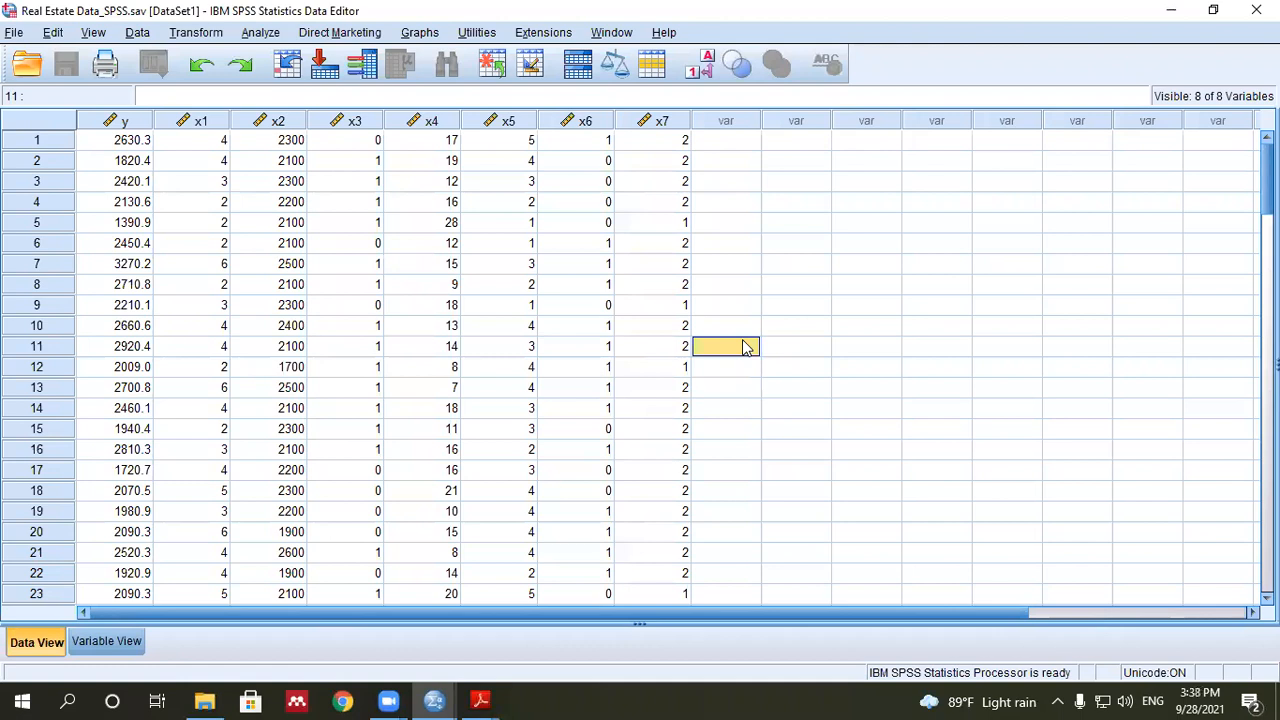
{"action": "left_click", "coordinate": [702, 472]}
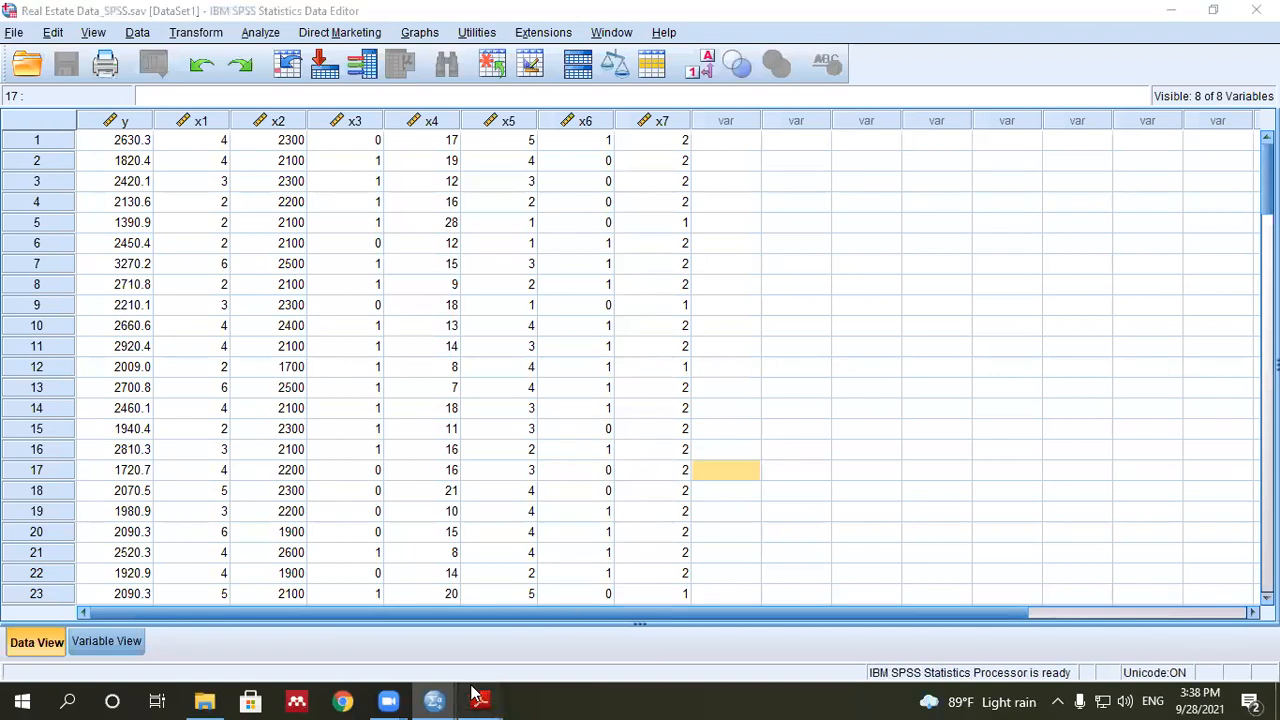
{"action": "mouse_move", "coordinate": [480, 700]}
{"action": "left_click", "coordinate": [552, 640]}
{"action": "scroll", "coordinate": [396, 384], "scroll_direction": "down", "scroll_amount": 1}
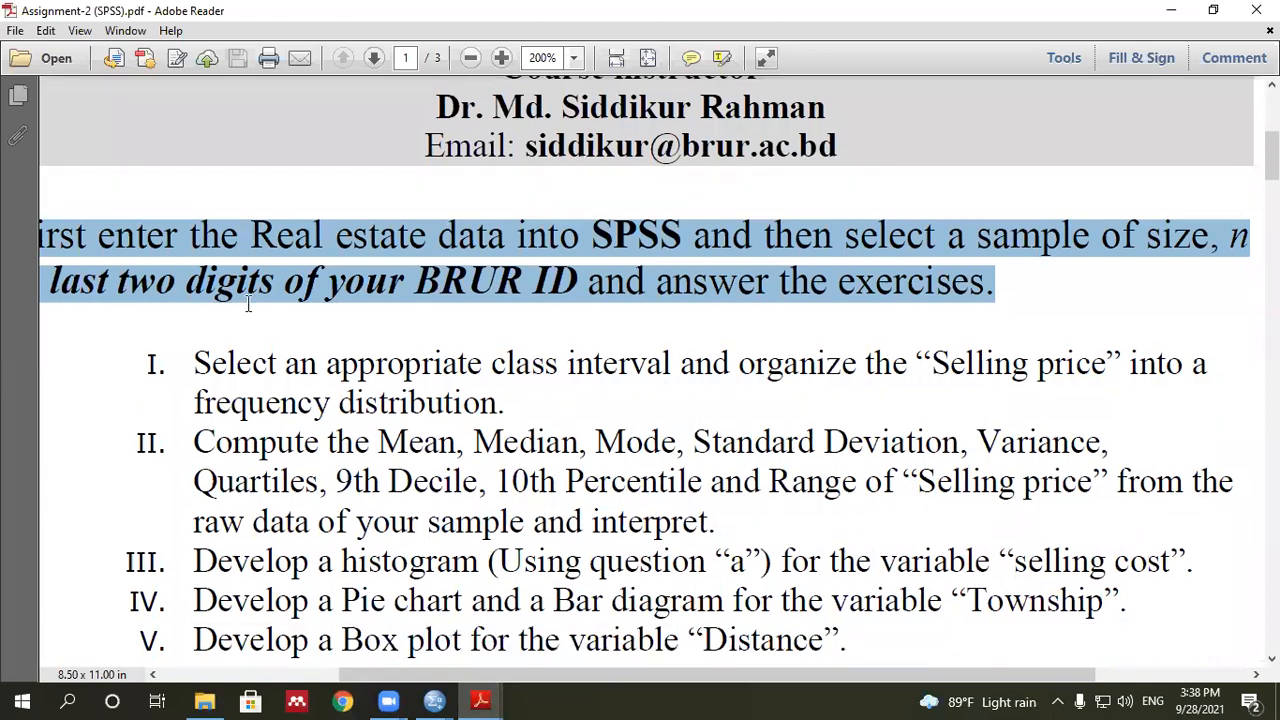
- Read the assignment's instruction to enter the real estate data and select a sample of size n, magnifying the sentence to 200%
{"action": "scroll", "coordinate": [248, 303], "scroll_direction": "down", "scroll_amount": 1}
{"action": "scroll", "coordinate": [291, 298], "scroll_direction": "up", "scroll_amount": 1}
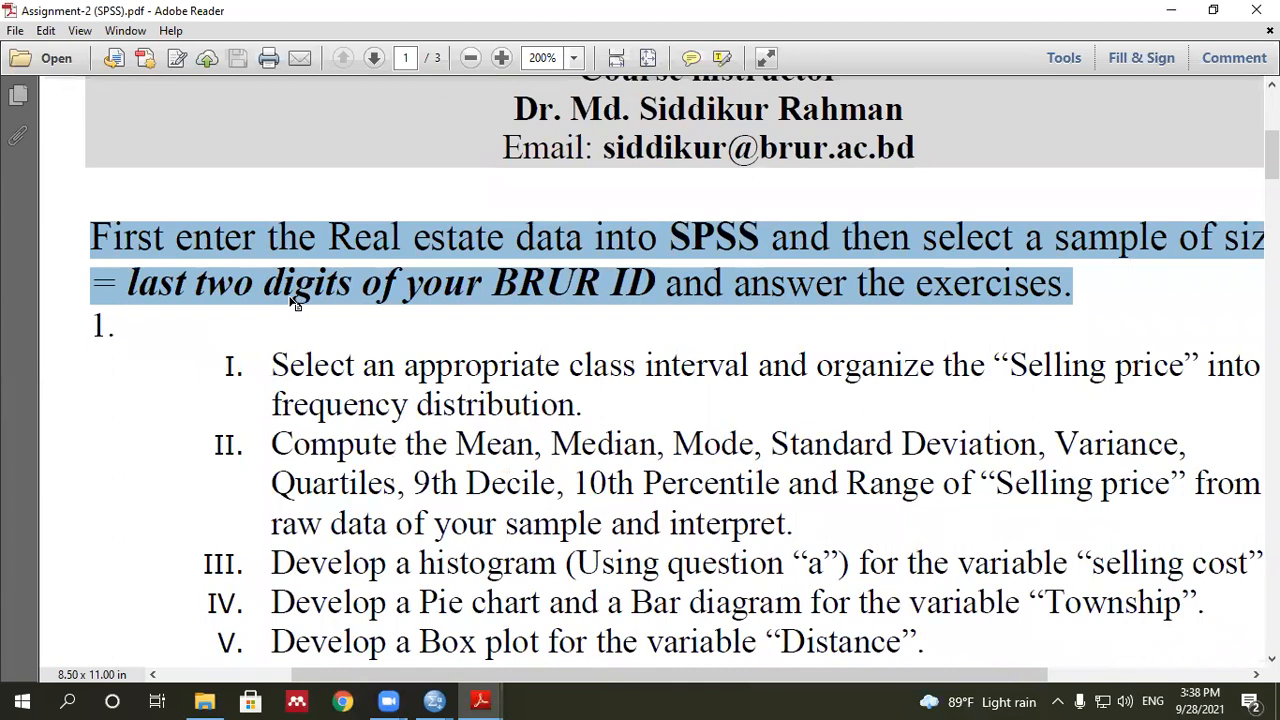
{"action": "scroll", "coordinate": [296, 303], "scroll_direction": "down", "scroll_amount": 1}
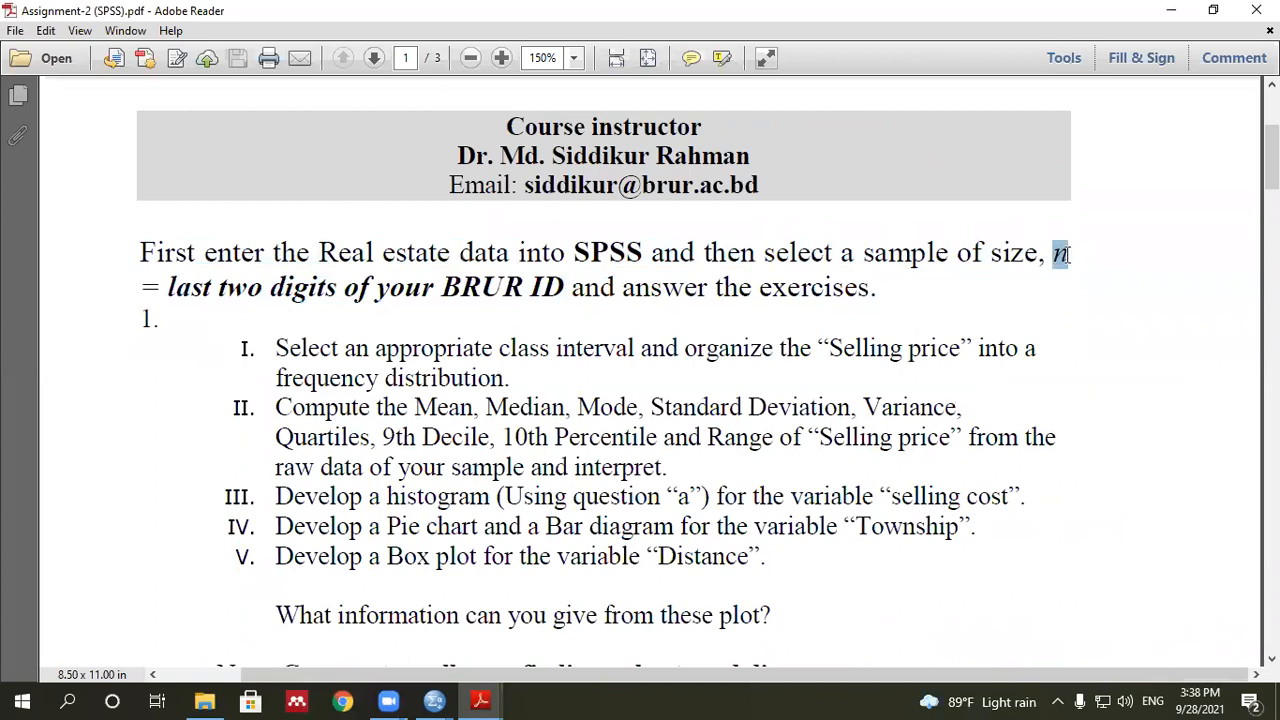
{"action": "scroll", "coordinate": [1066, 262], "scroll_direction": "up", "scroll_amount": 1}
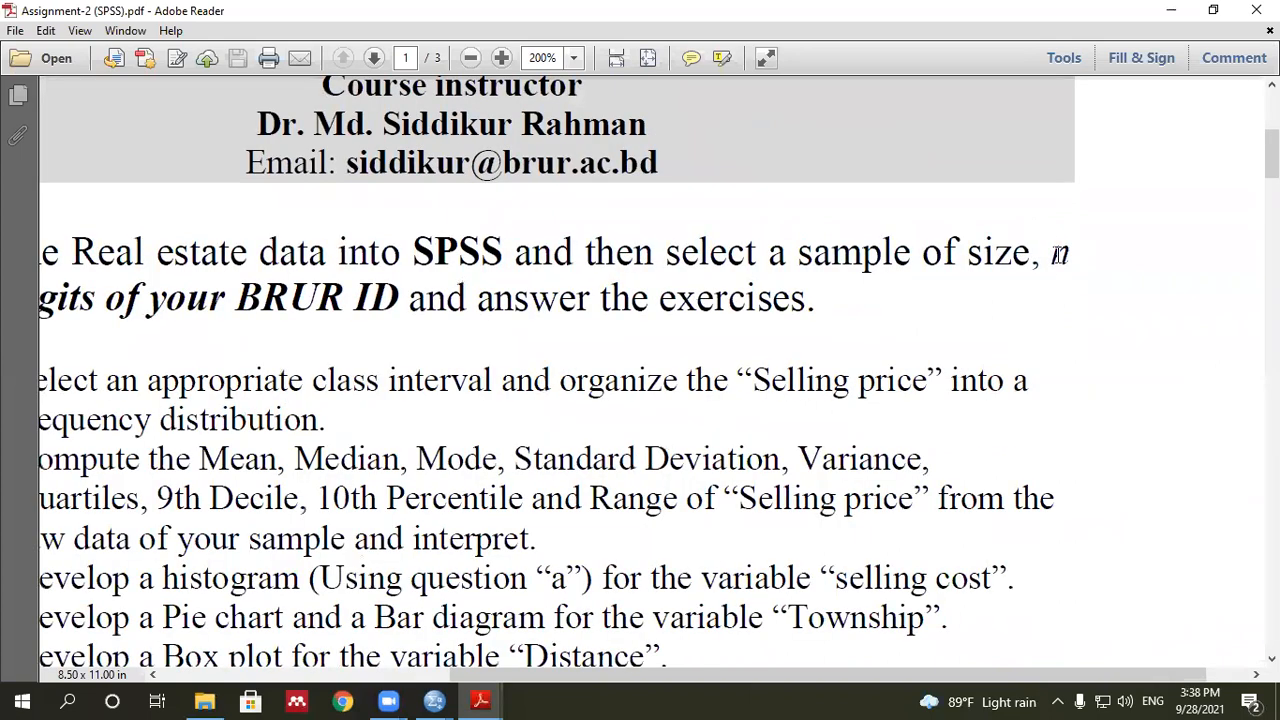
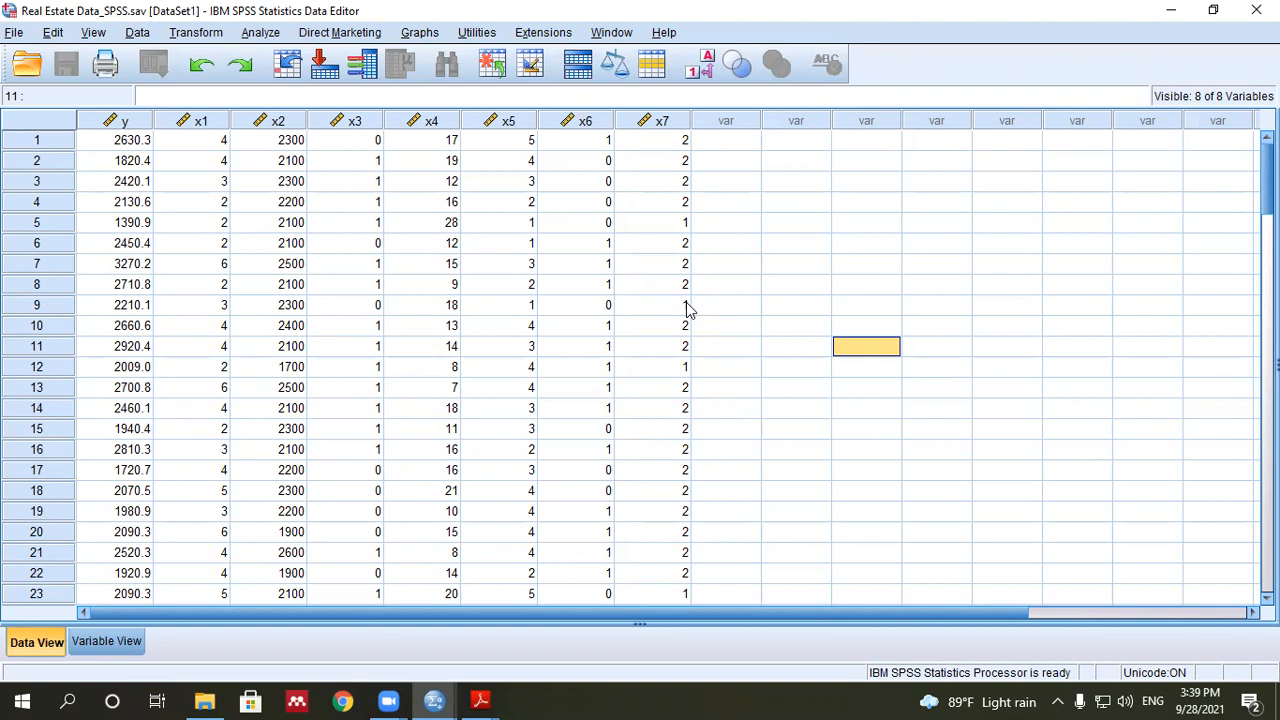
- Look through the real estate cases in the SPSS Data Editor down to the final record and return to the first case
{"action": "scroll", "coordinate": [114, 362], "scroll_direction": "down", "scroll_amount": 4}
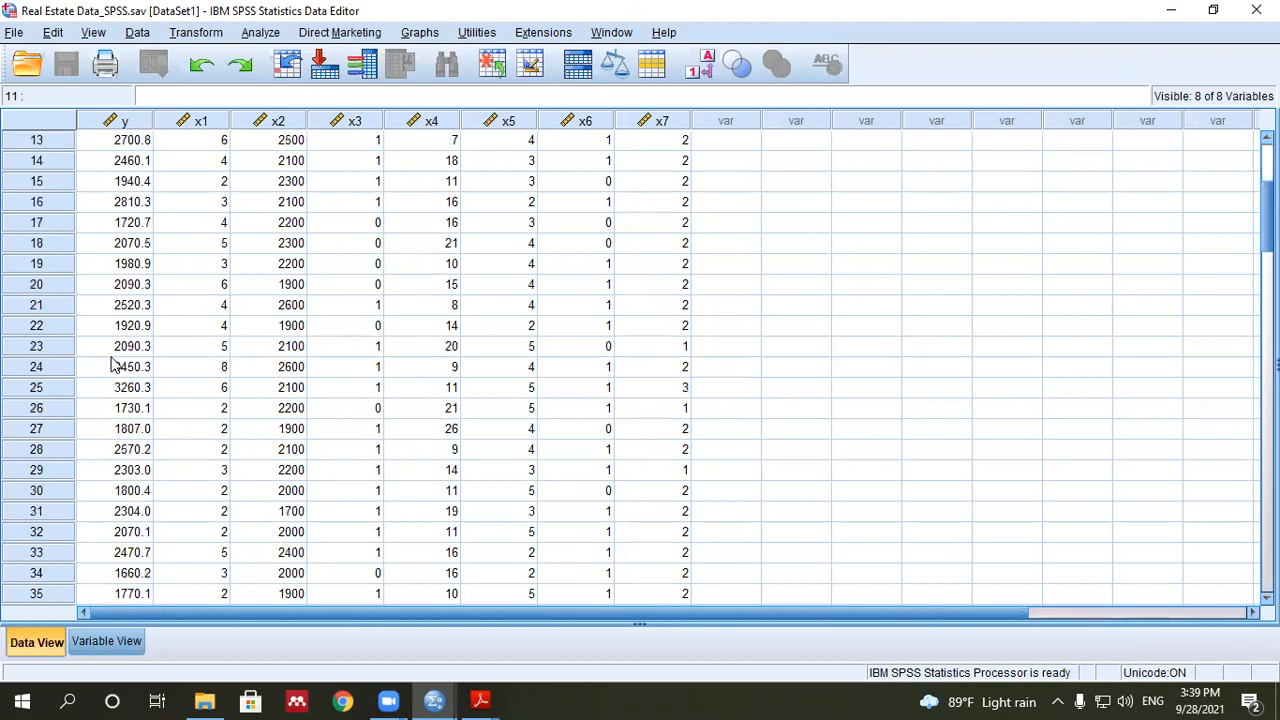
{"action": "scroll", "coordinate": [114, 362], "scroll_direction": "down", "scroll_amount": 16}
{"action": "scroll", "coordinate": [114, 366], "scroll_direction": "down", "scroll_amount": 10}
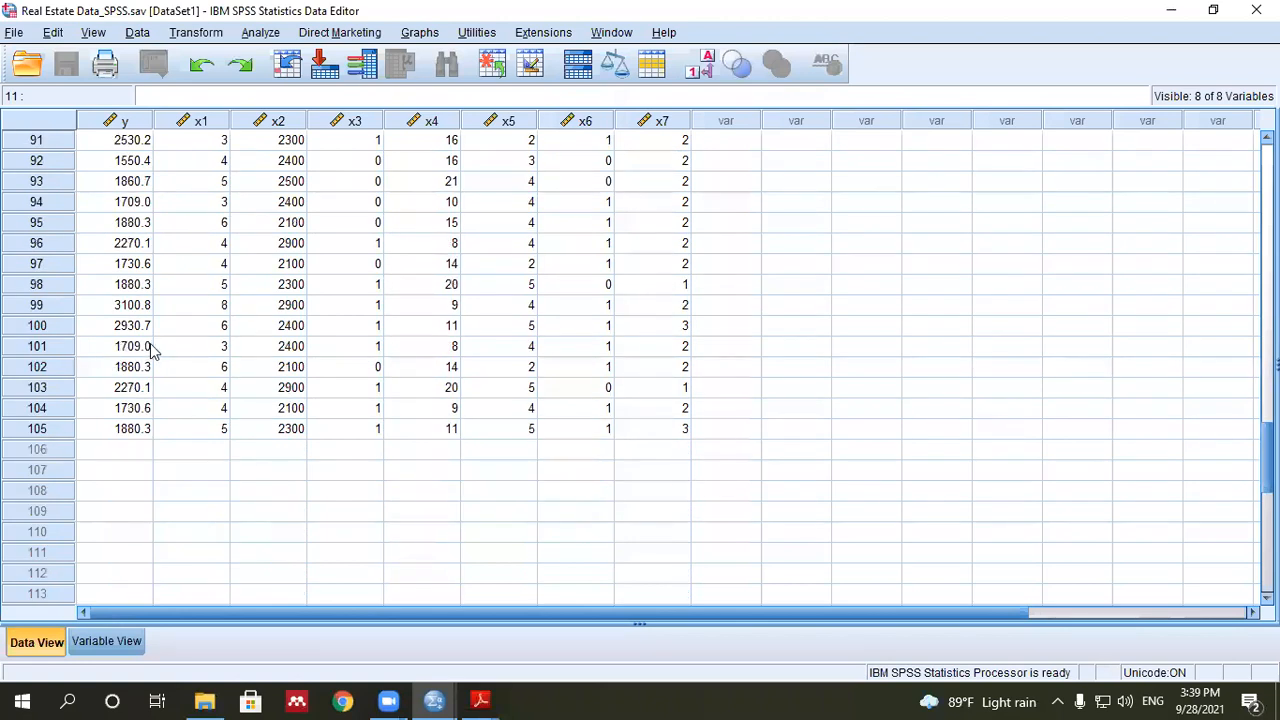
{"action": "scroll", "coordinate": [157, 346], "scroll_direction": "up", "scroll_amount": 7}
{"action": "scroll", "coordinate": [157, 346], "scroll_direction": "up", "scroll_amount": 20}
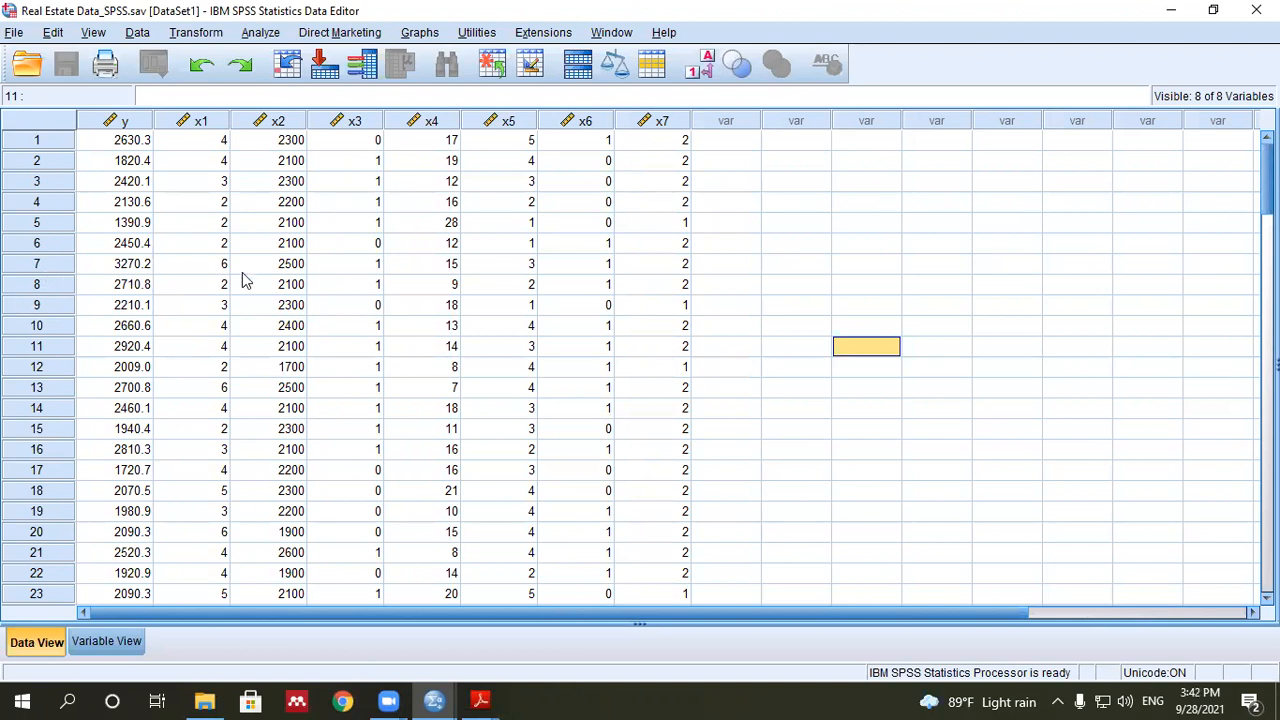
{"action": "scroll", "coordinate": [437, 529], "scroll_direction": "down", "scroll_amount": 20}
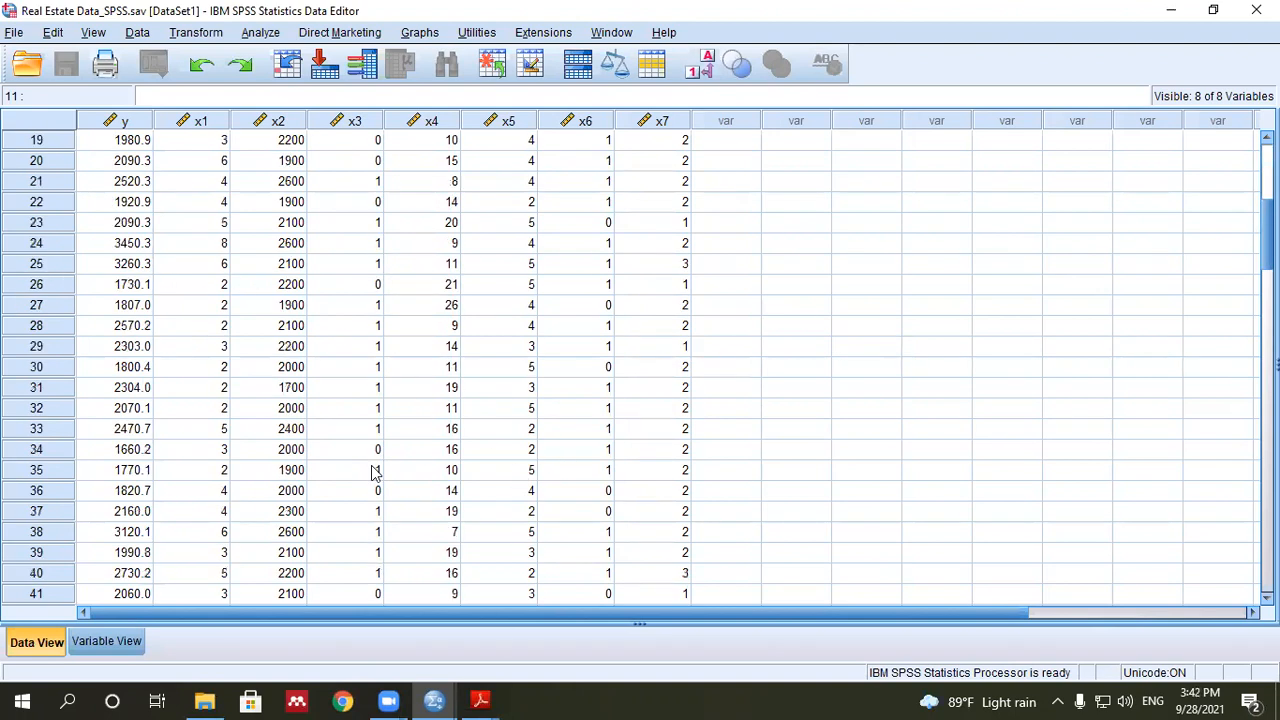
{"action": "scroll", "coordinate": [380, 473], "scroll_direction": "up", "scroll_amount": 20}
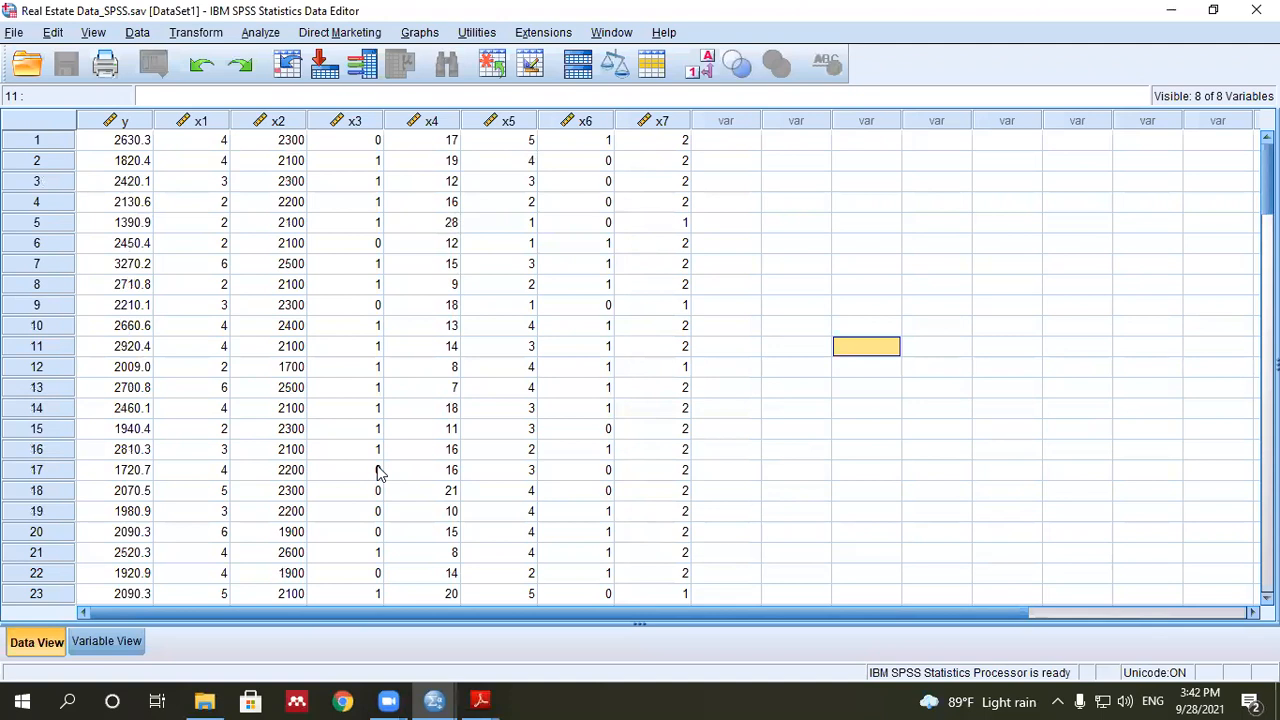
- Point out individual y values and the variable columns between y and x7, finishing on the empty cell beside x7 in row 5
{"action": "left_click", "coordinate": [138, 152]}
{"action": "left_click", "coordinate": [133, 202]}
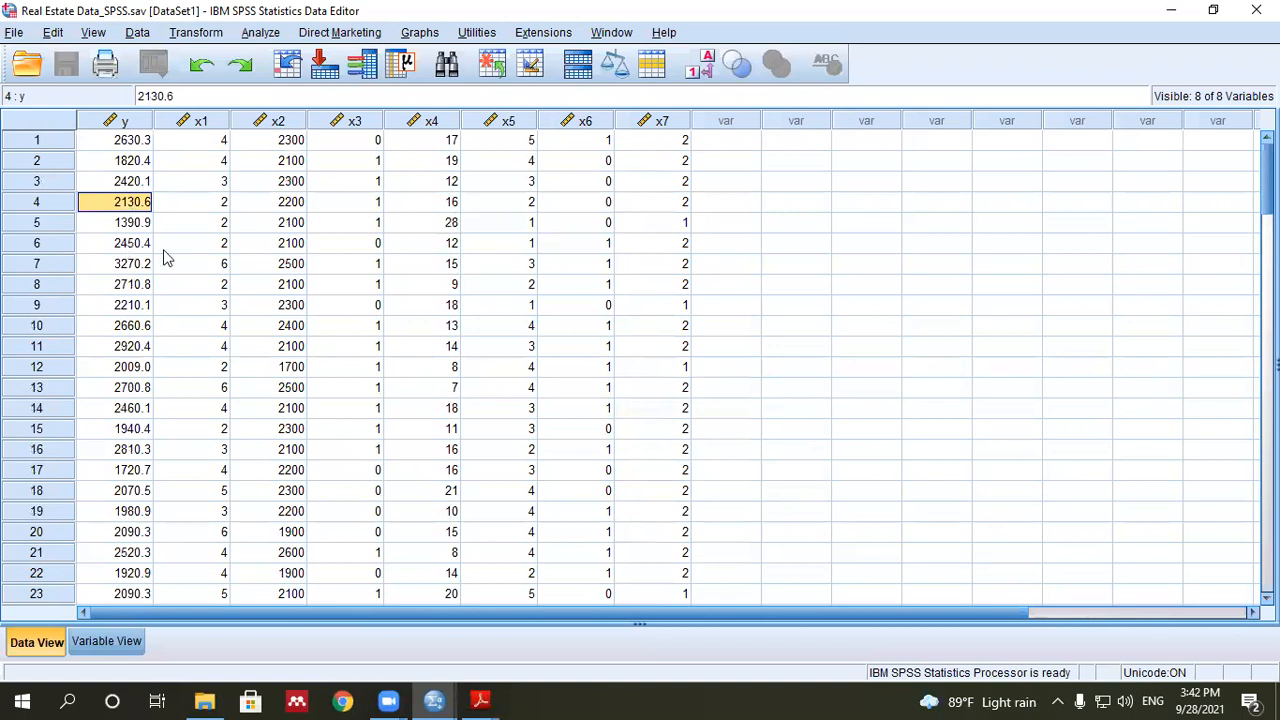
{"action": "left_click", "coordinate": [238, 246]}
{"action": "left_click", "coordinate": [133, 122]}
{"action": "left_click", "coordinate": [195, 124]}
{"action": "left_click", "coordinate": [258, 122]}
{"action": "left_click", "coordinate": [320, 124]}
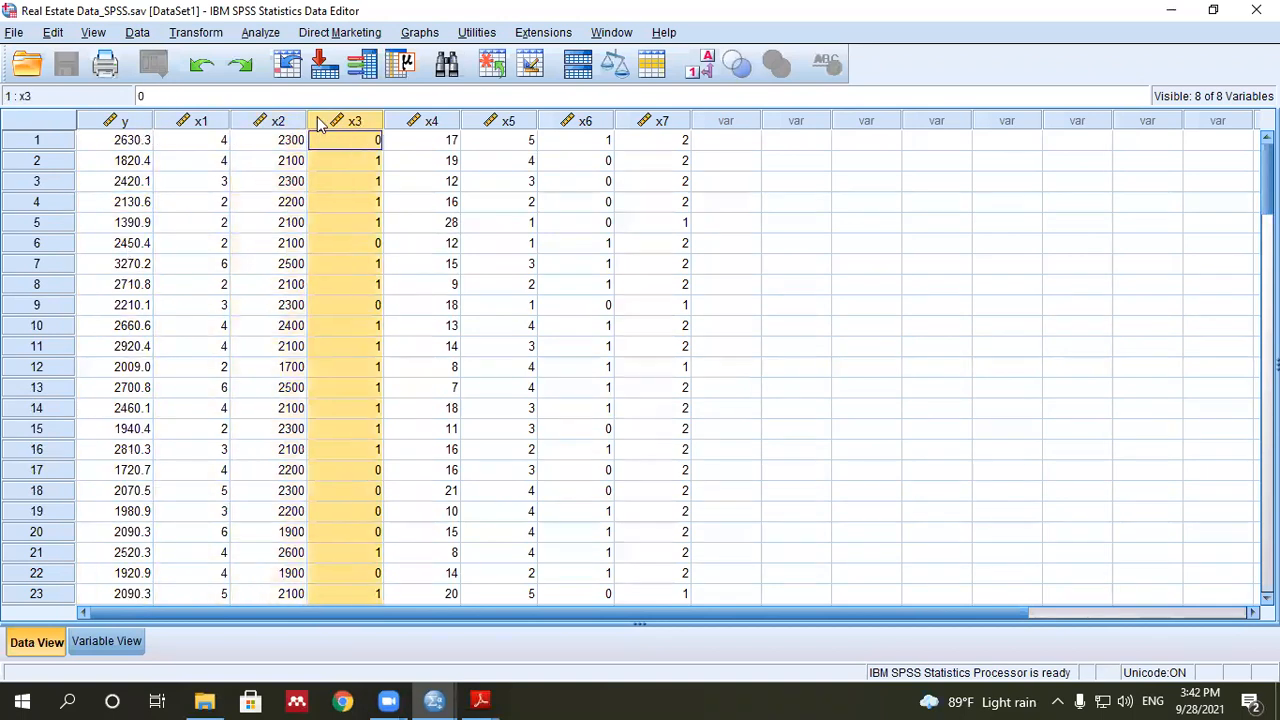
{"action": "left_click", "coordinate": [410, 124]}
{"action": "left_click", "coordinate": [580, 122]}
{"action": "left_click", "coordinate": [675, 124]}
{"action": "left_click", "coordinate": [585, 122]}
{"action": "left_click", "coordinate": [726, 222]}
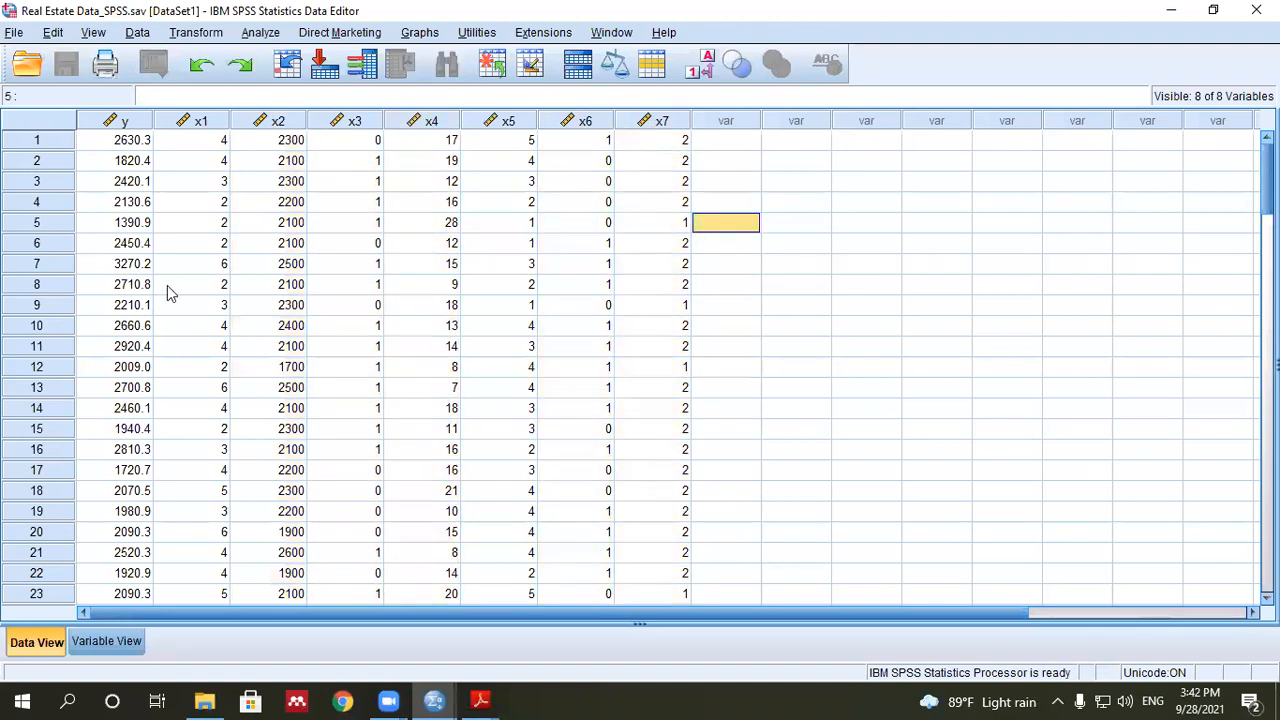
- Highlight all eight variable columns from y to x7 one after another, finishing on the empty cell beside x7 in row 6
{"action": "left_click", "coordinate": [112, 124]}
{"action": "left_click", "coordinate": [205, 126]}
{"action": "left_click", "coordinate": [272, 127]}
{"action": "left_click", "coordinate": [352, 124]}
{"action": "left_click", "coordinate": [428, 126]}
{"action": "left_click", "coordinate": [510, 128]}
{"action": "left_click", "coordinate": [572, 126]}
{"action": "left_click", "coordinate": [648, 124]}
{"action": "left_click", "coordinate": [756, 250]}
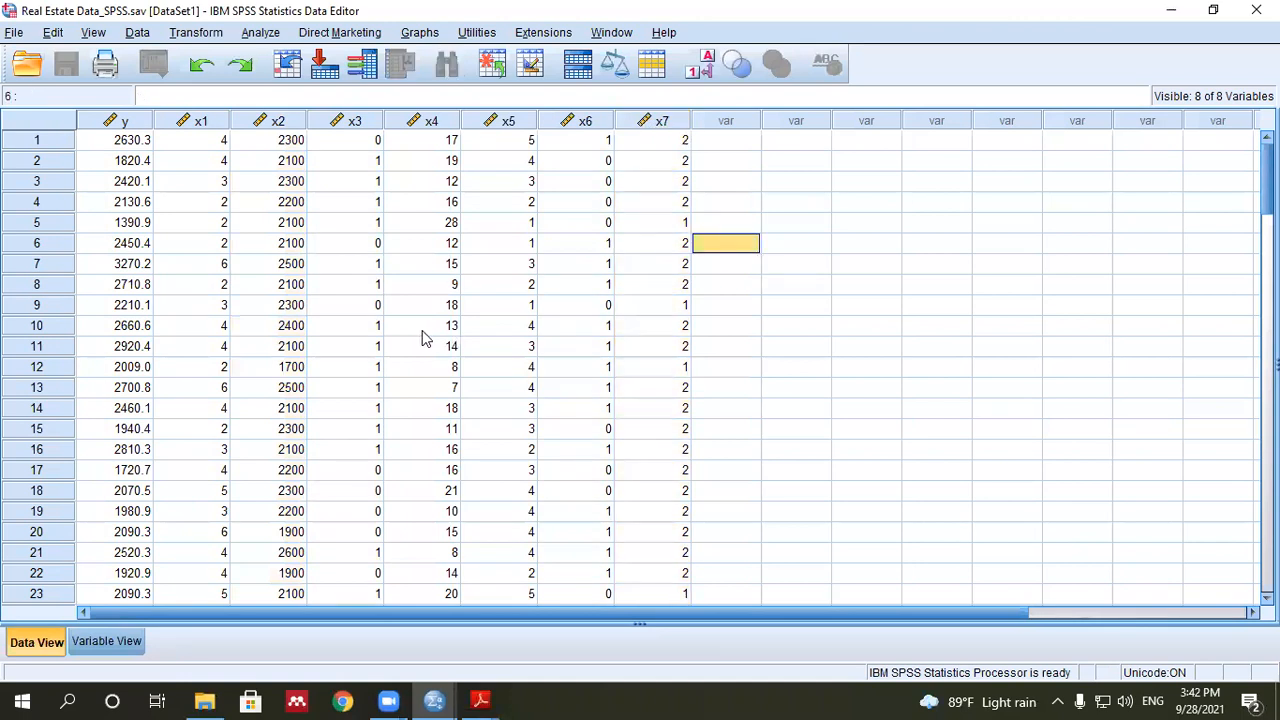
- Highlight the whole records in rows 1, 3 and 21, look through the following cases and return to the first case
{"action": "left_click", "coordinate": [40, 140]}
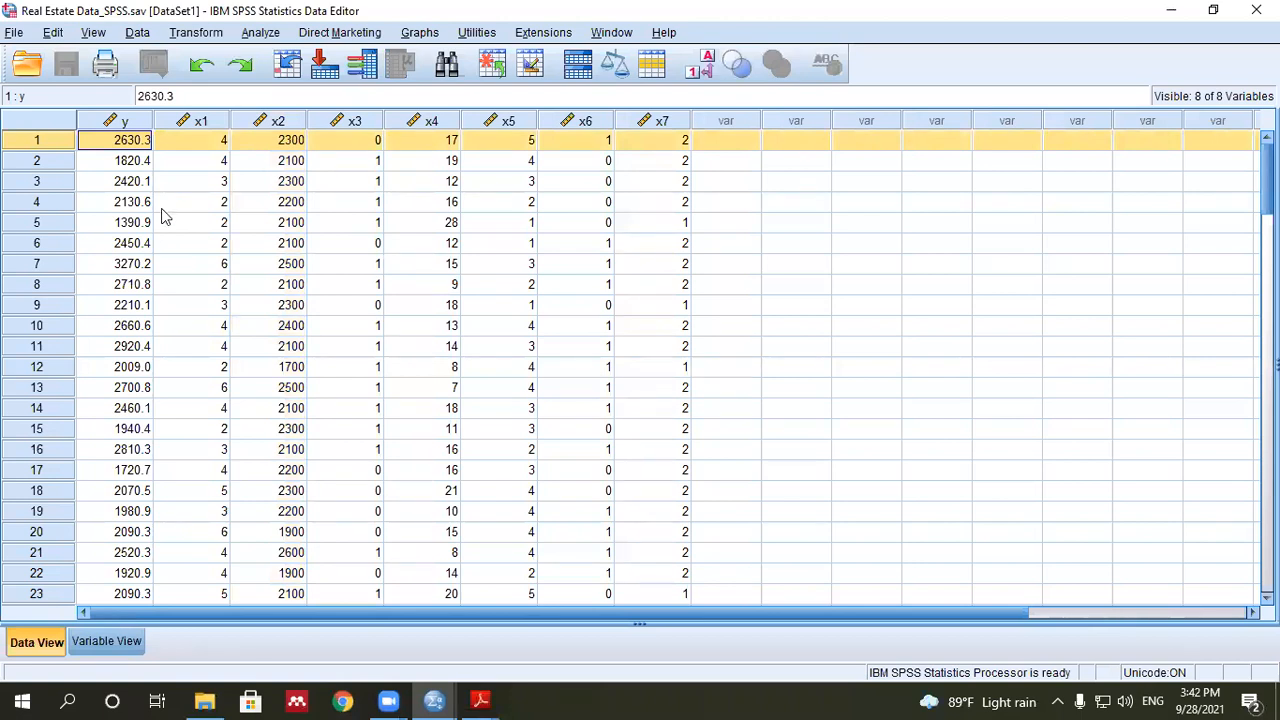
{"action": "left_click", "coordinate": [42, 180]}
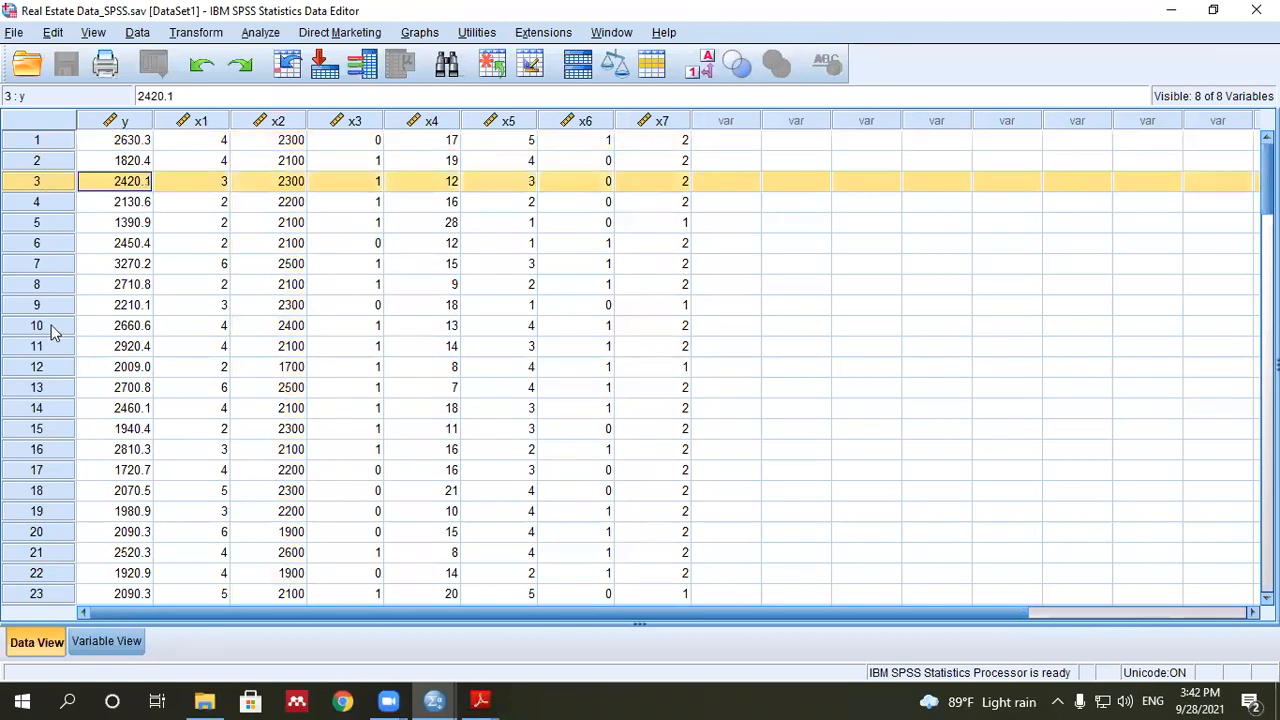
{"action": "left_click", "coordinate": [39, 556]}
{"action": "scroll", "coordinate": [60, 500], "scroll_direction": "down", "scroll_amount": 7}
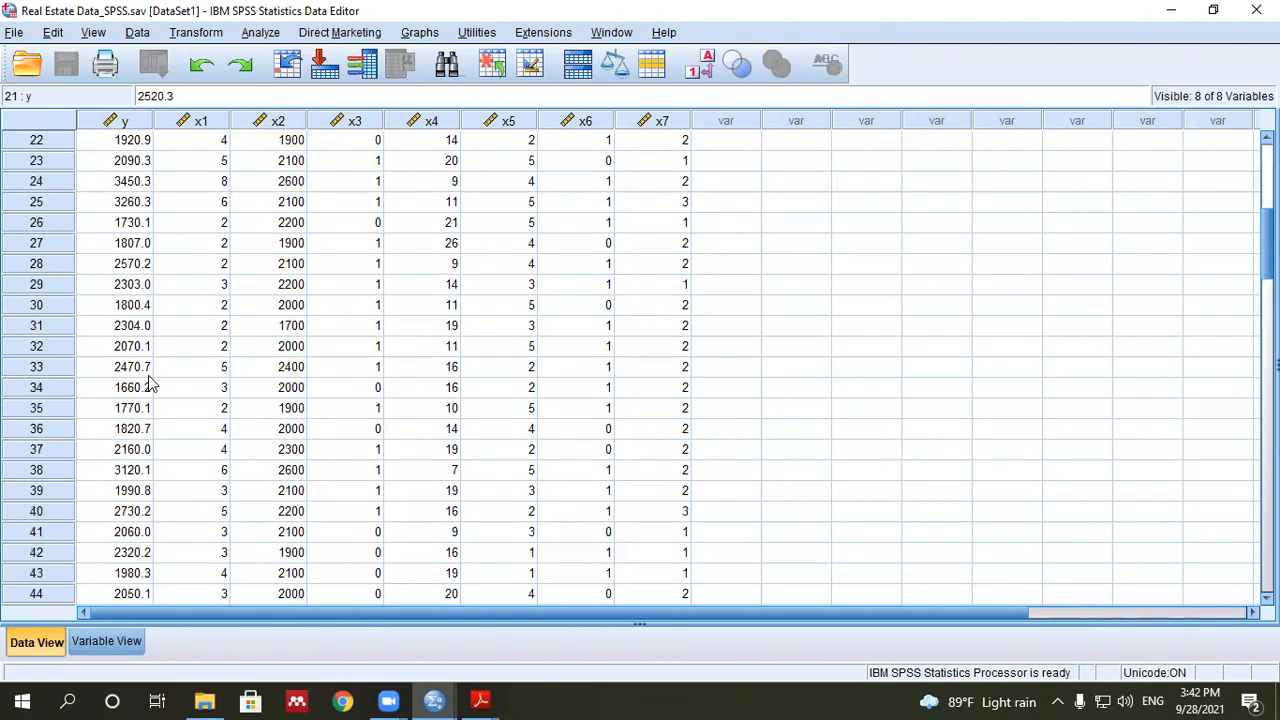
{"action": "scroll", "coordinate": [110, 420], "scroll_direction": "down", "scroll_amount": 3}
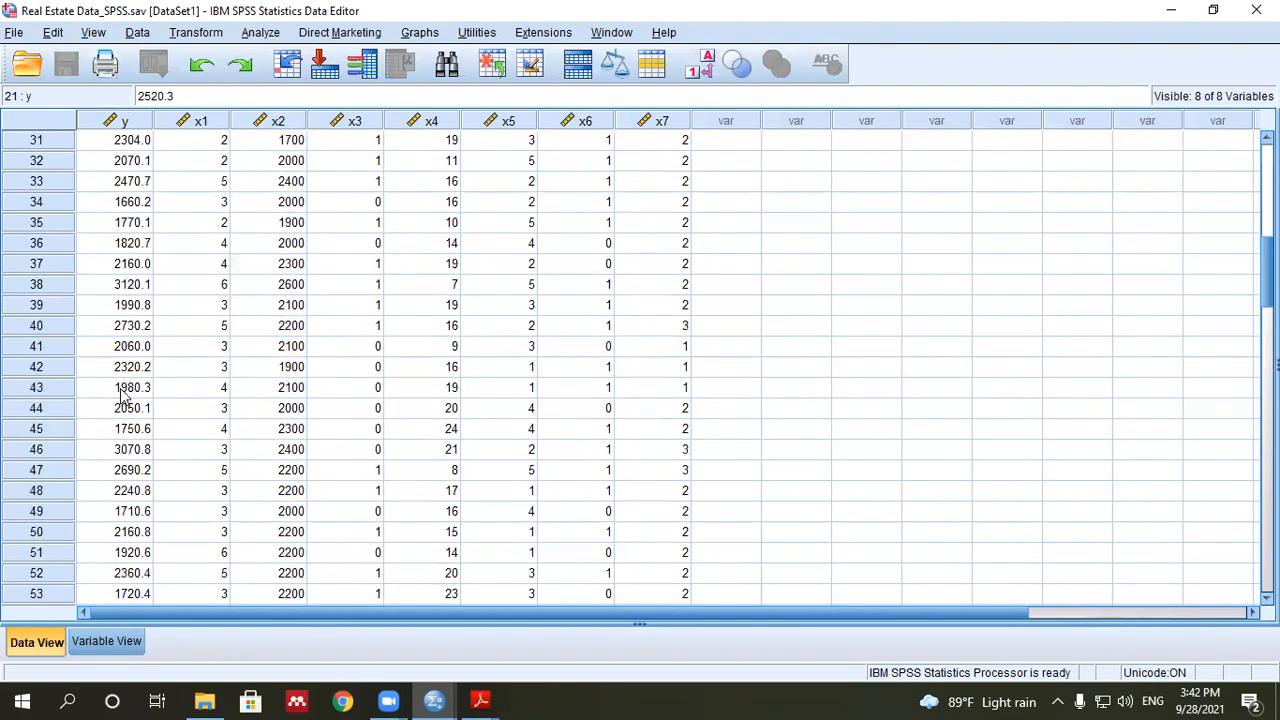
{"action": "scroll", "coordinate": [120, 393], "scroll_direction": "up", "scroll_amount": 10}
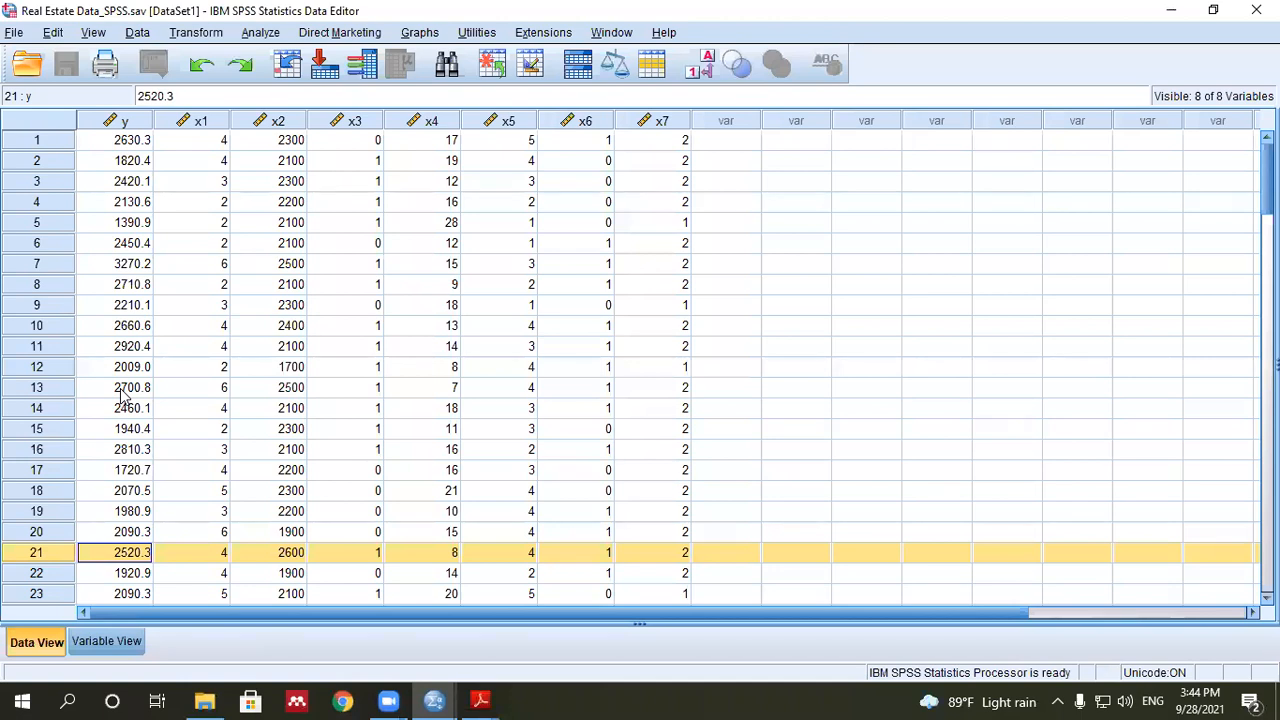
{"action": "left_click", "coordinate": [137, 34]}
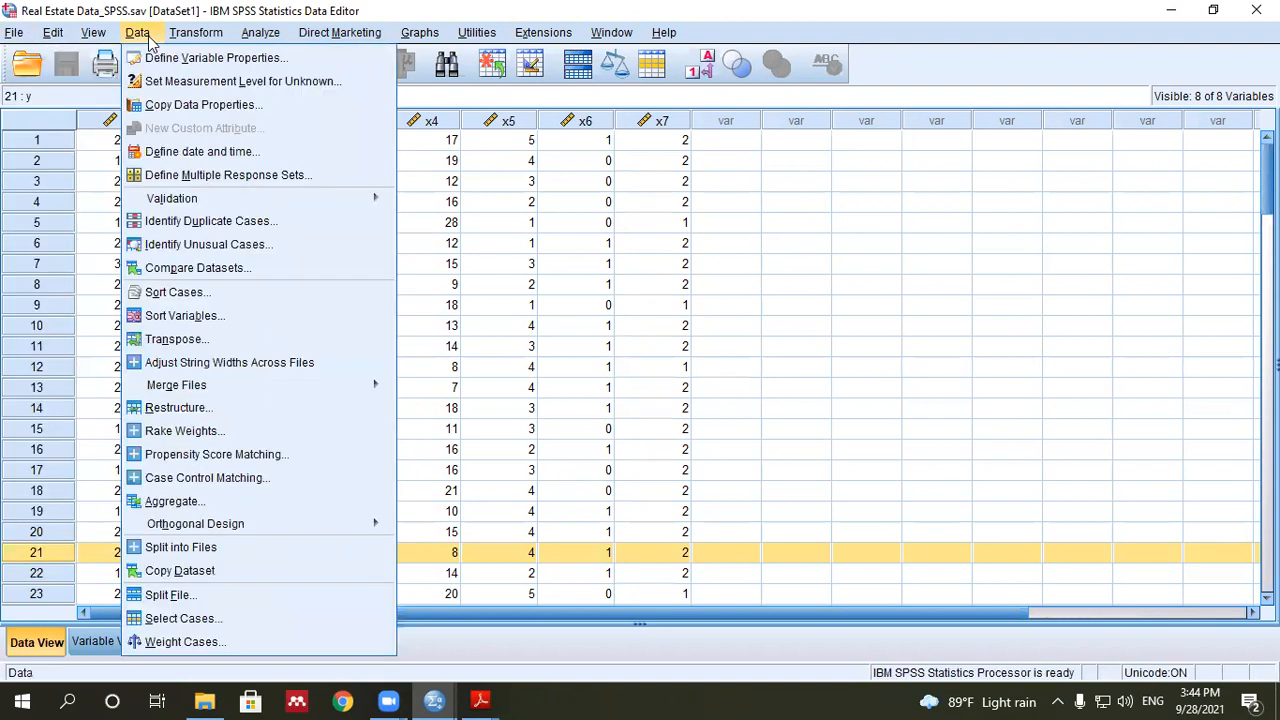
{"action": "left_click", "coordinate": [231, 606]}
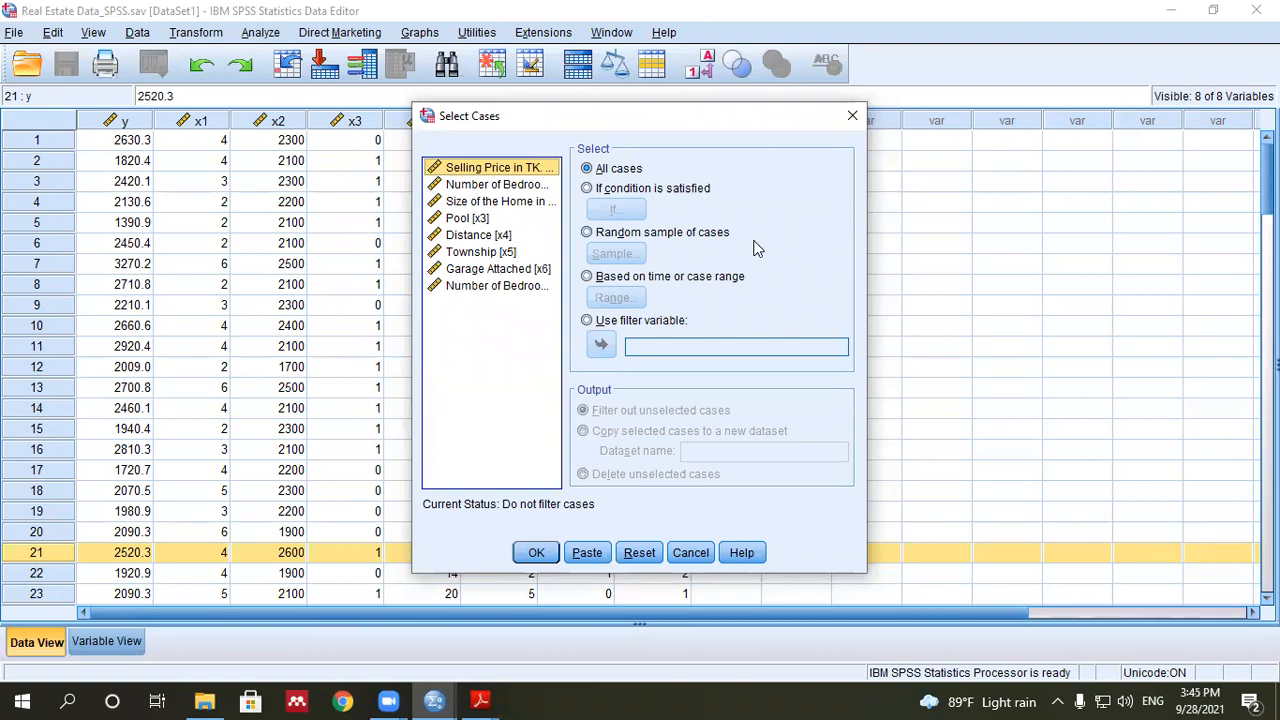
{"action": "left_click", "coordinate": [592, 238]}
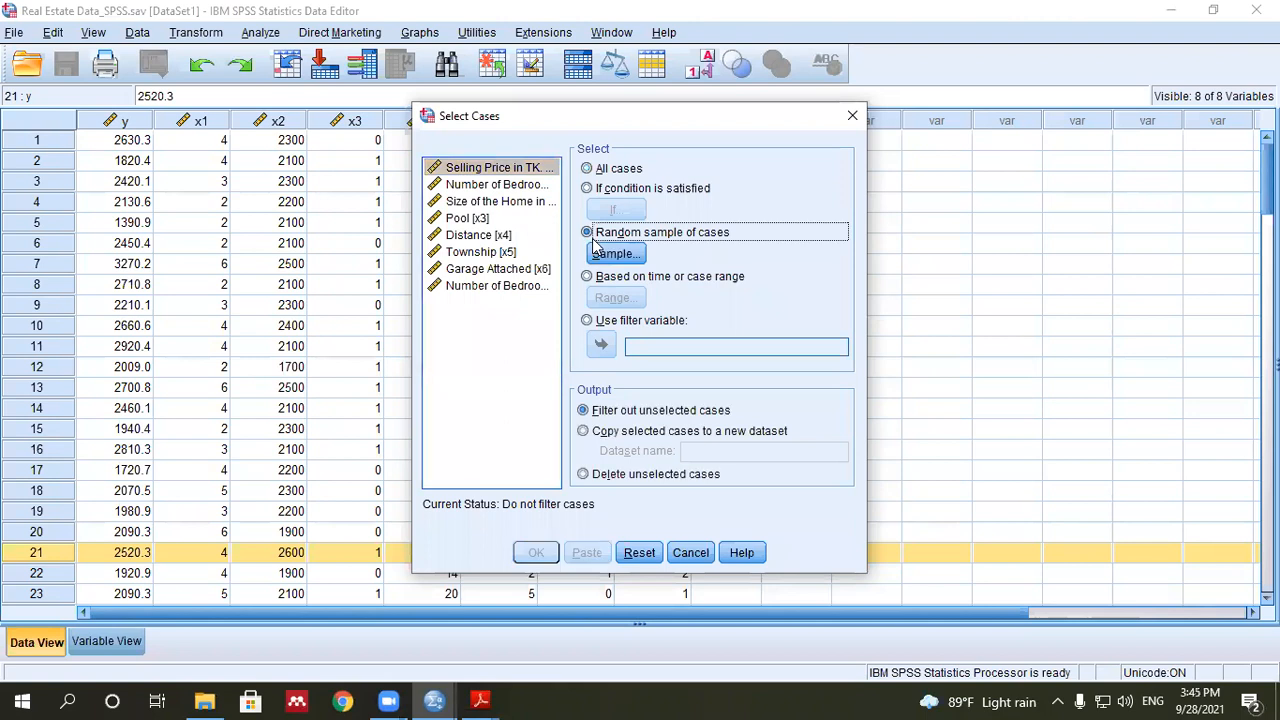
{"action": "left_click", "coordinate": [851, 116]}
- Start Select Cases, choose a random sample of cases and open its sample size settings
{"action": "left_click", "coordinate": [137, 32]}
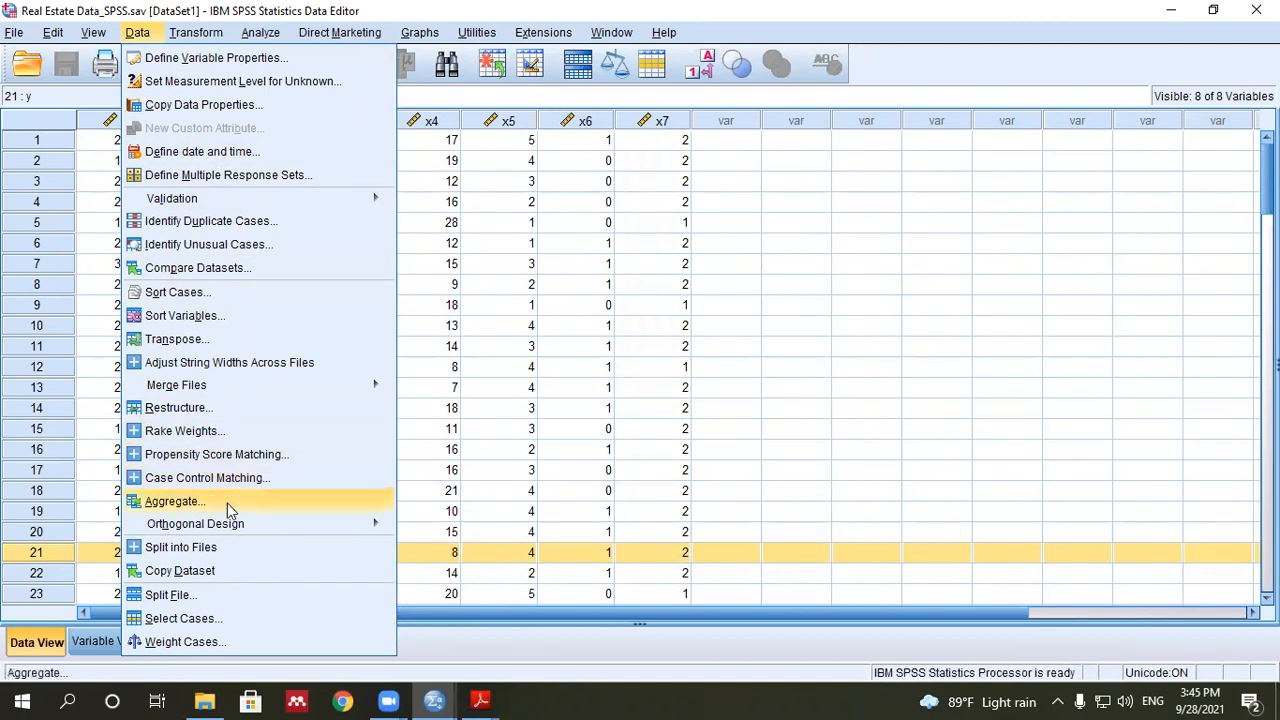
{"action": "left_click", "coordinate": [234, 618]}
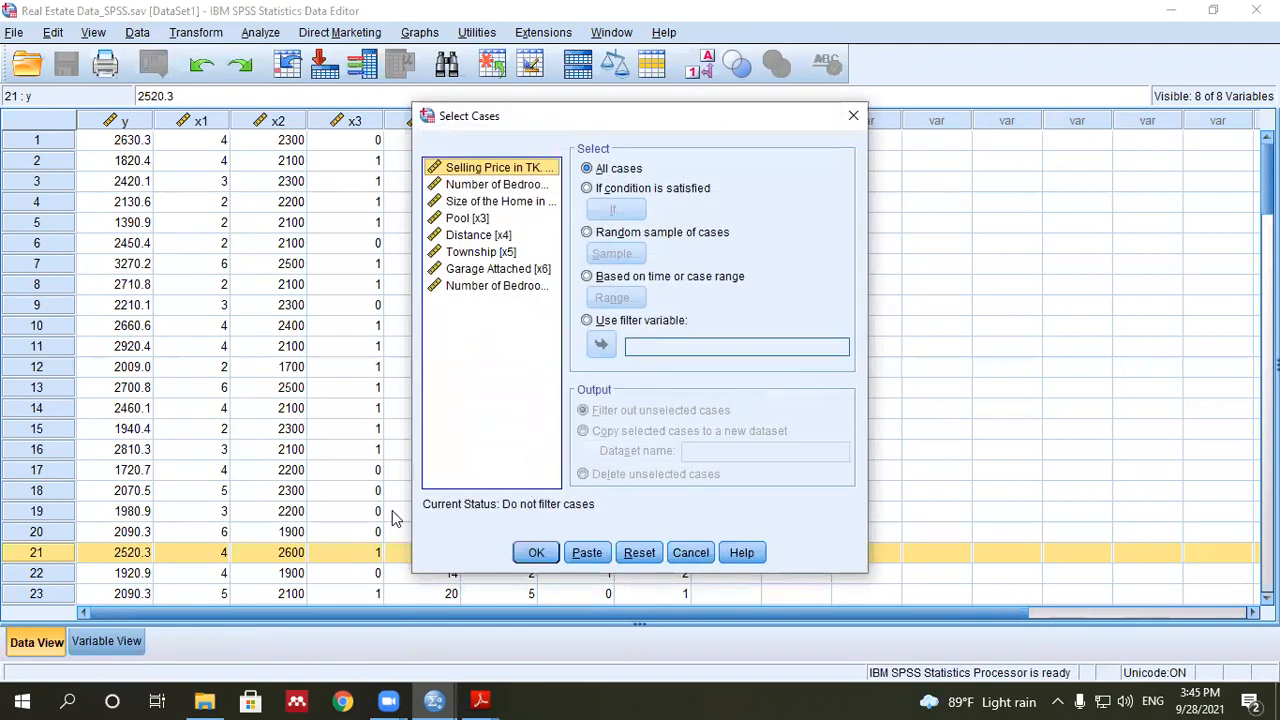
{"action": "left_click", "coordinate": [460, 415]}
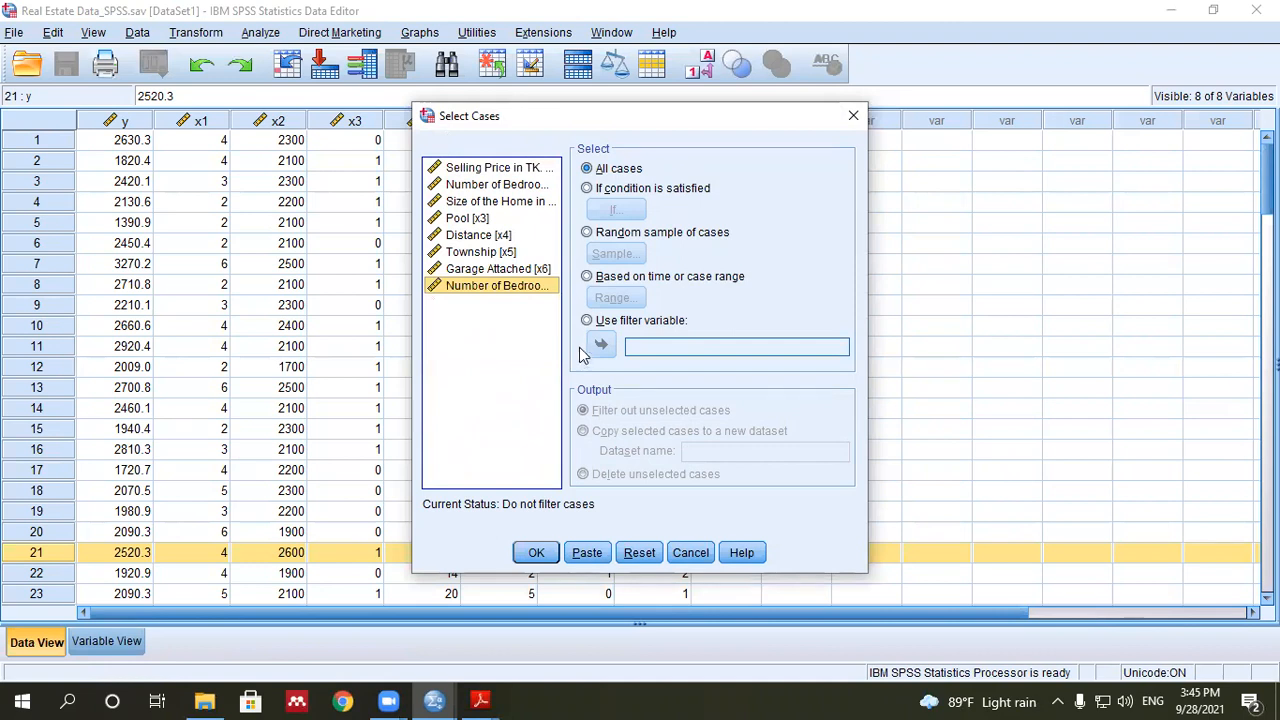
{"action": "left_click", "coordinate": [598, 232]}
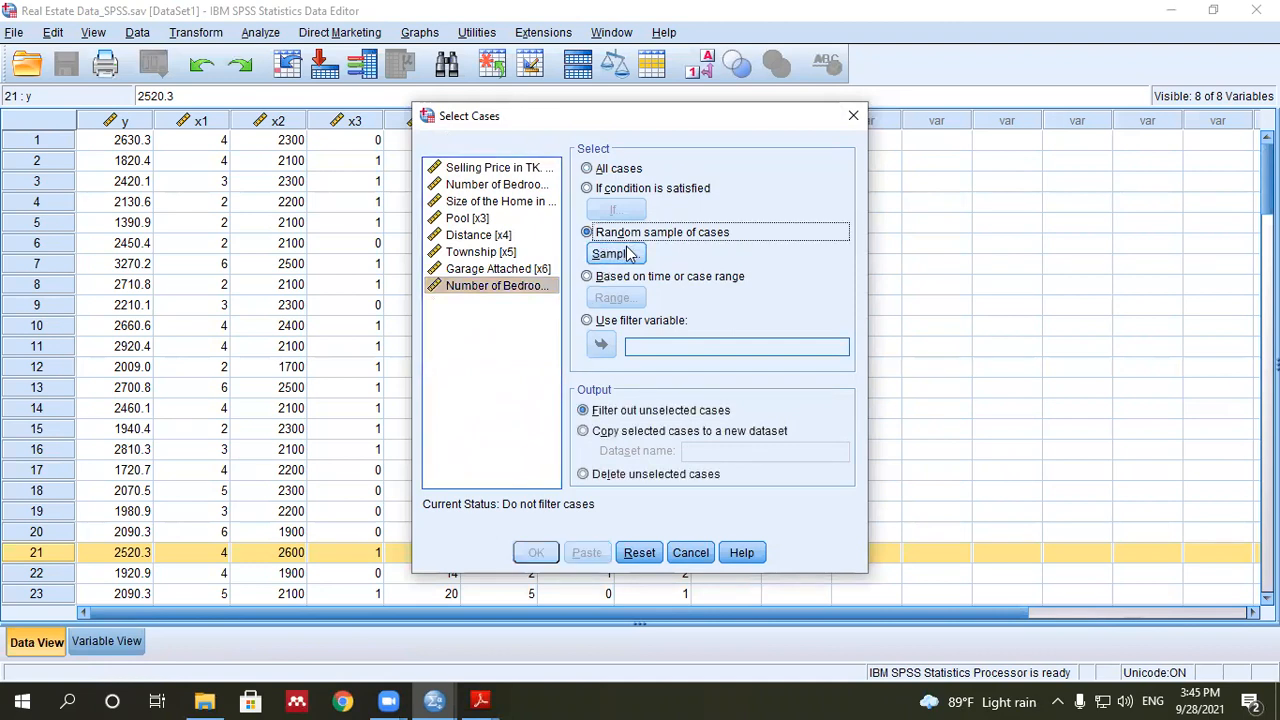
{"action": "left_click", "coordinate": [624, 256]}
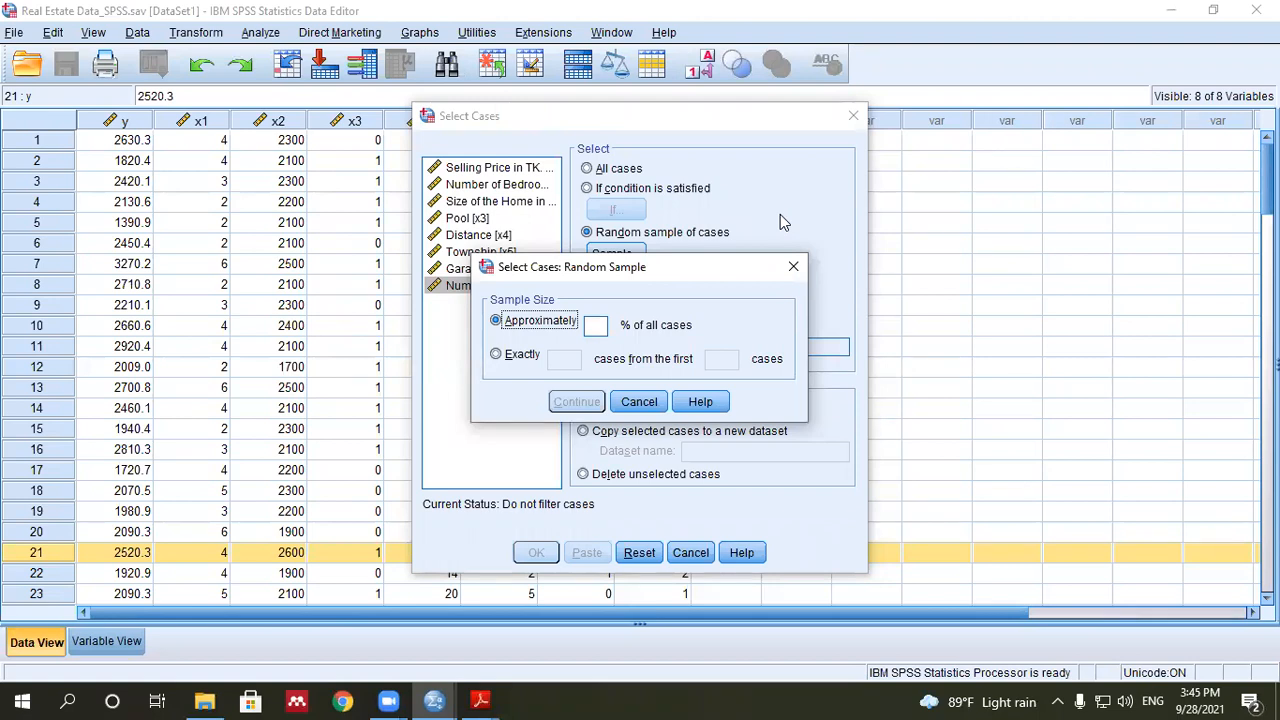
- Compare the approximate and exact sample size options, and try a sample of approximately 21% of all cases
{"action": "left_click", "coordinate": [496, 356]}
{"action": "left_click", "coordinate": [496, 321]}
{"action": "left_click", "coordinate": [496, 355]}
{"action": "left_click", "coordinate": [497, 322]}
{"action": "left_click", "coordinate": [590, 325]}
{"action": "type", "text": "21"}
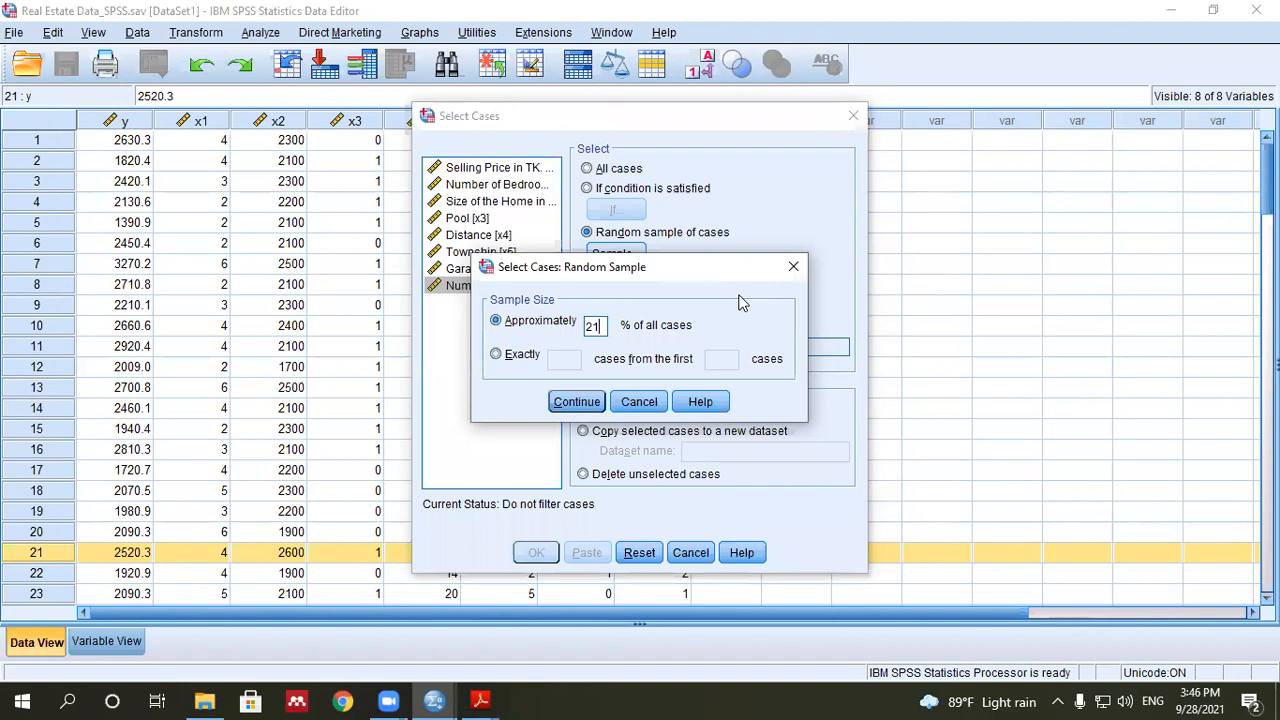
- Define the random sample as exactly 21 cases from the first 105 cases and accept the sample size
{"action": "left_click", "coordinate": [504, 358]}
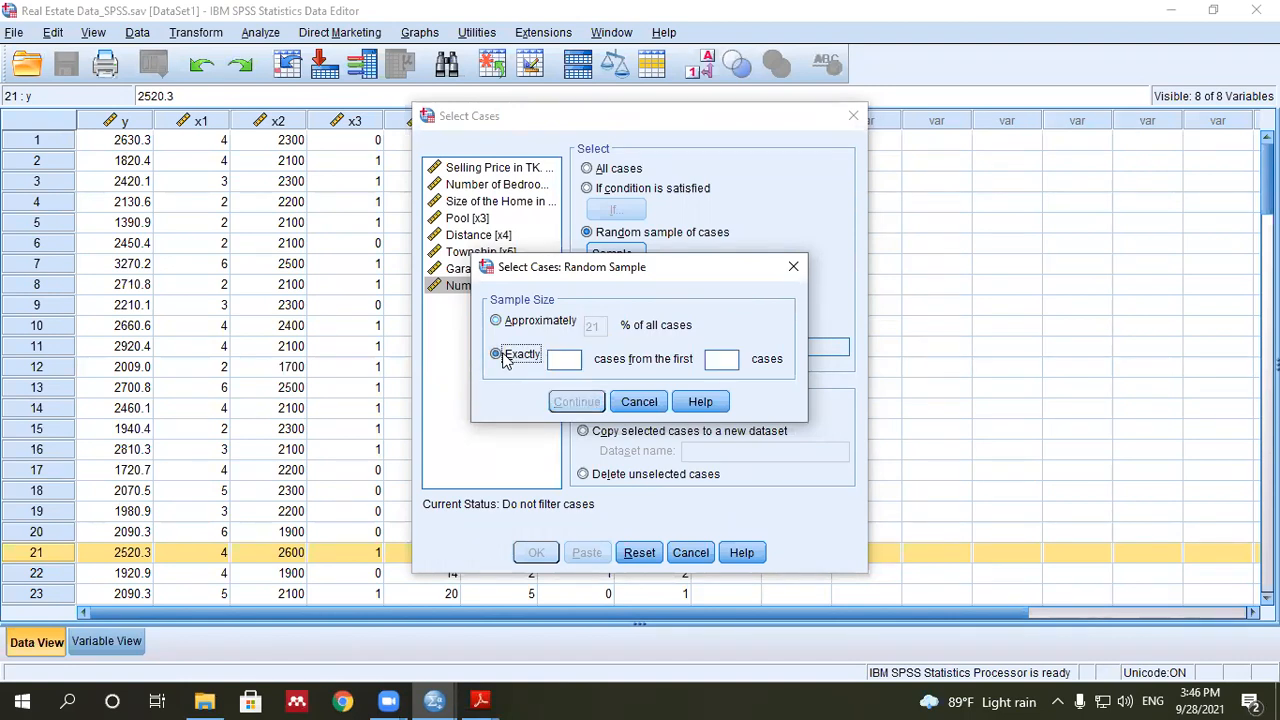
{"action": "left_click", "coordinate": [573, 361]}
{"action": "type", "text": "21"}
{"action": "left_click", "coordinate": [716, 362]}
{"action": "type", "text": "105"}
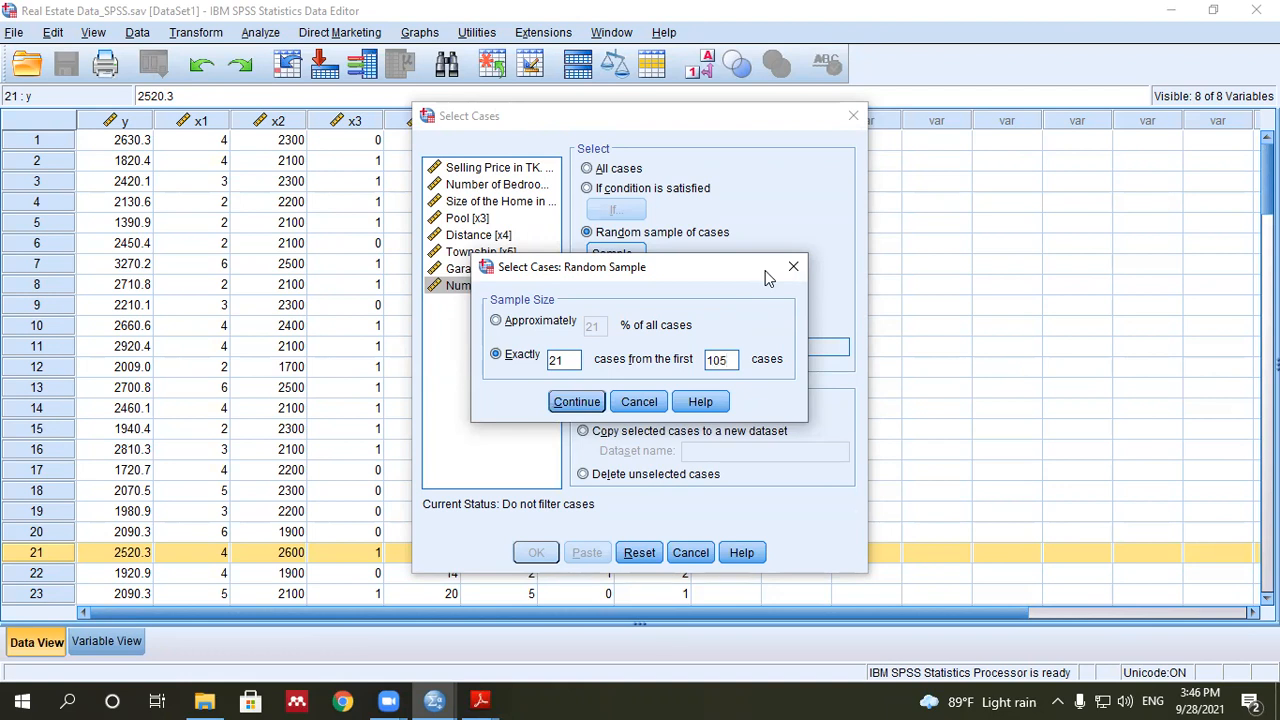
{"action": "left_click", "coordinate": [577, 402]}
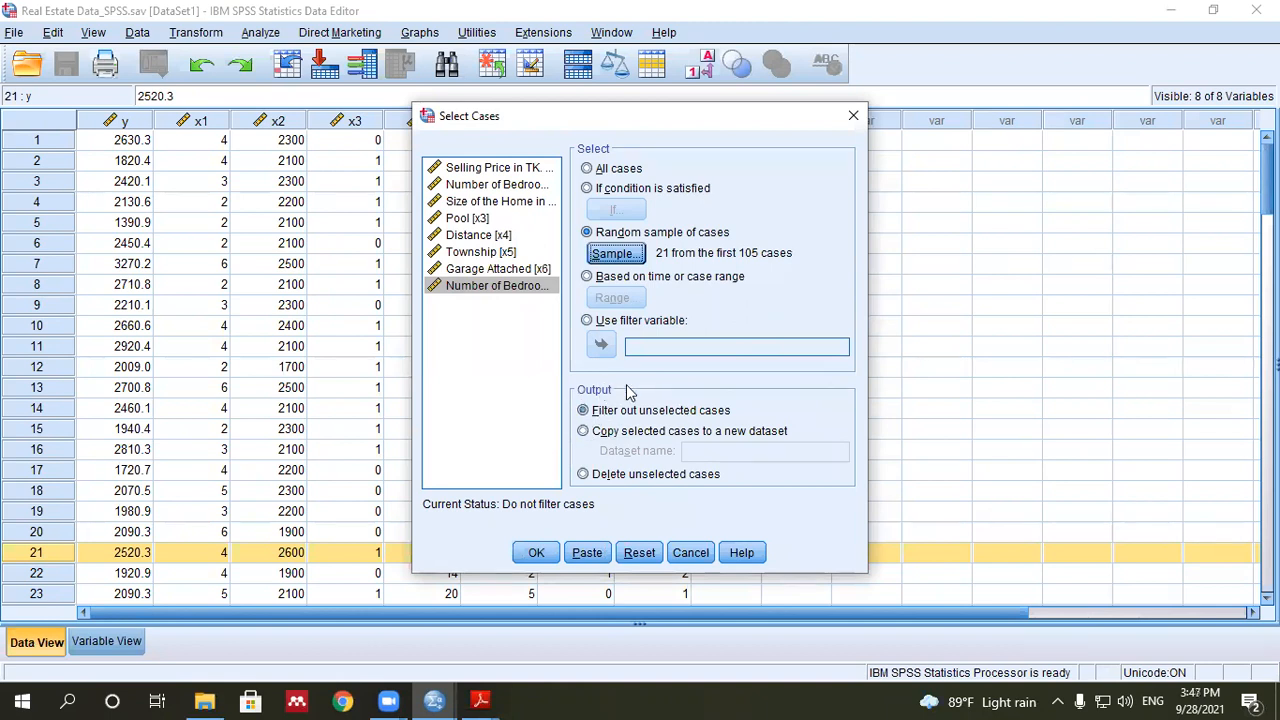
- Compare the output options for filtering out unselected cases, copying selected cases to a new dataset and deleting unselected cases
{"action": "left_click", "coordinate": [658, 418]}
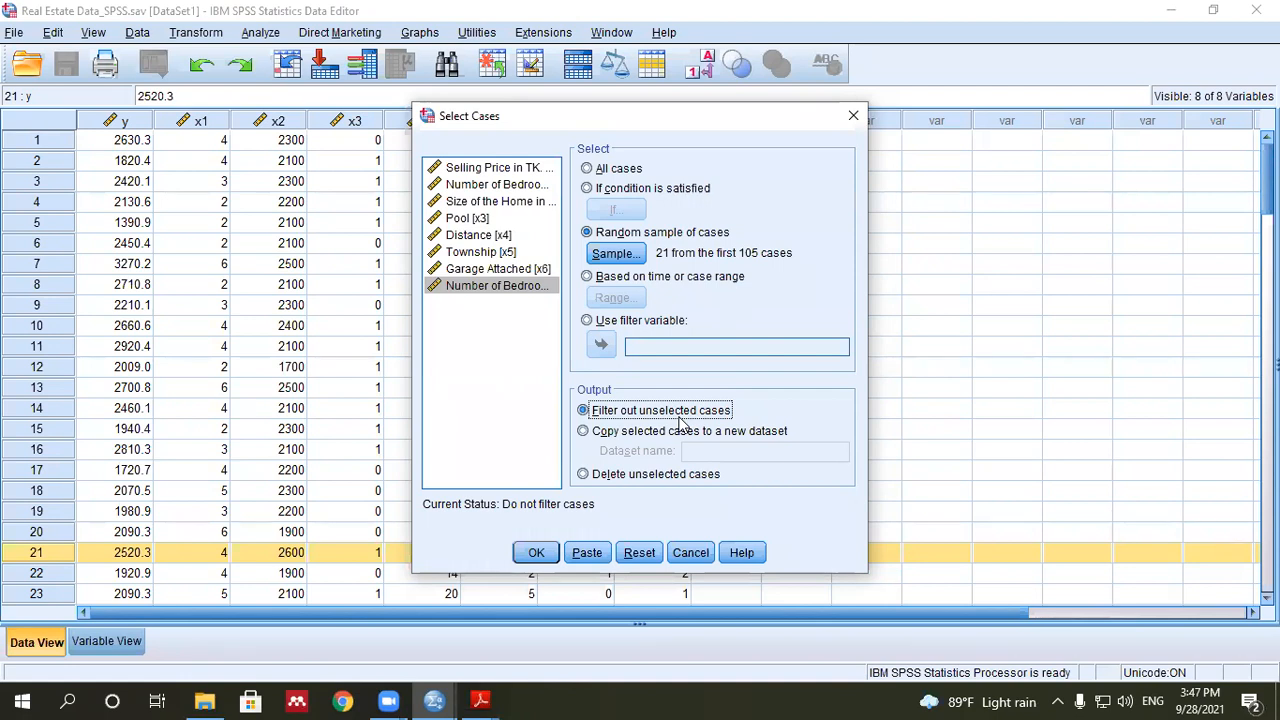
{"action": "left_click", "coordinate": [585, 434]}
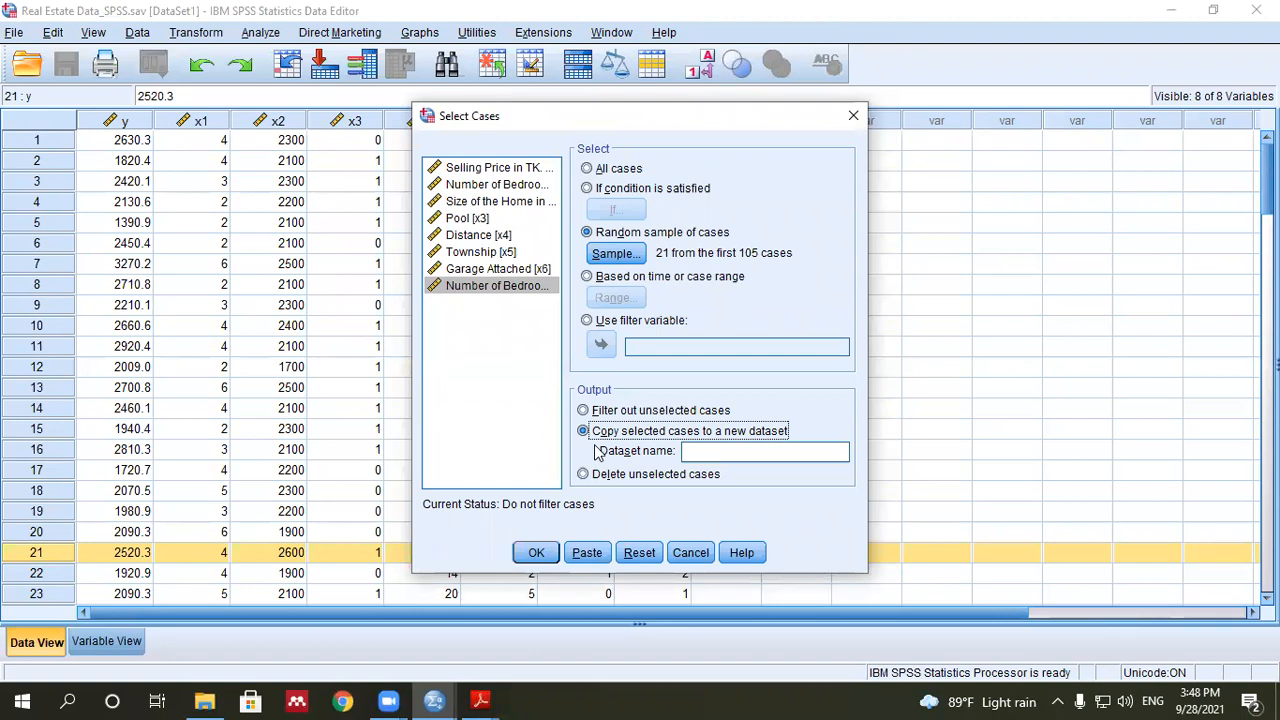
{"action": "left_click", "coordinate": [584, 476]}
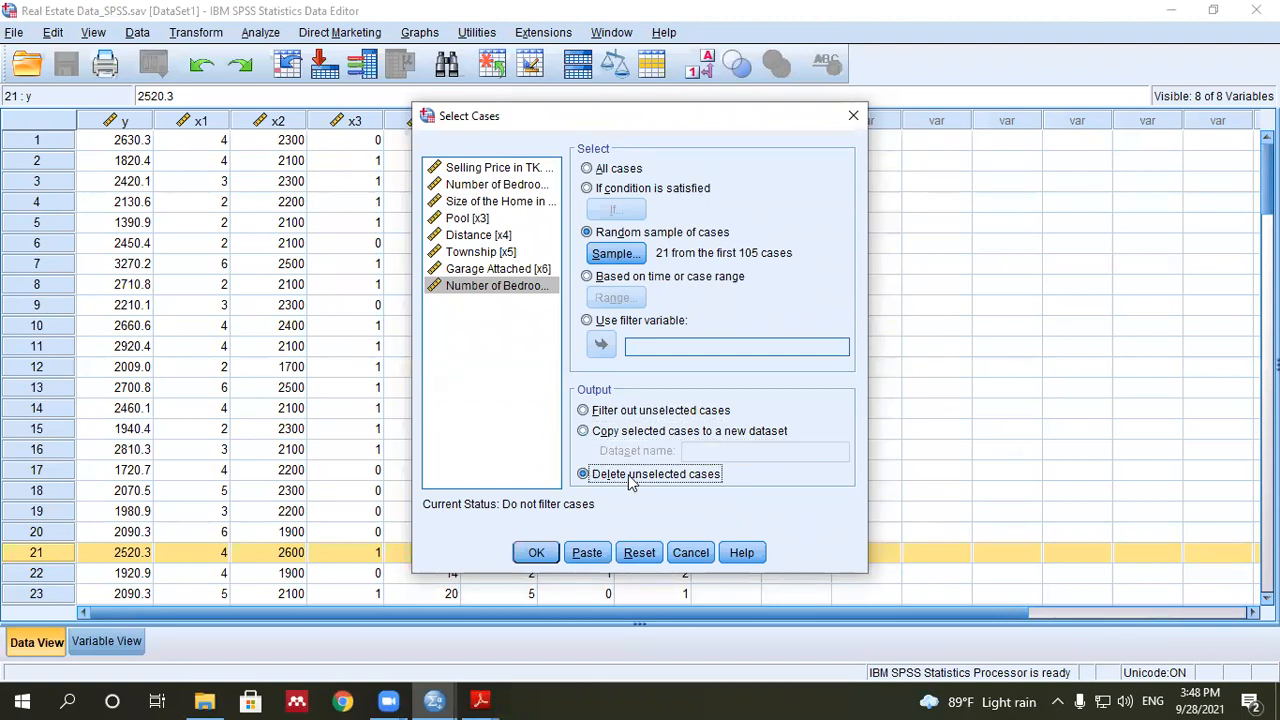
{"action": "left_click", "coordinate": [582, 411]}
{"action": "left_click", "coordinate": [584, 432]}
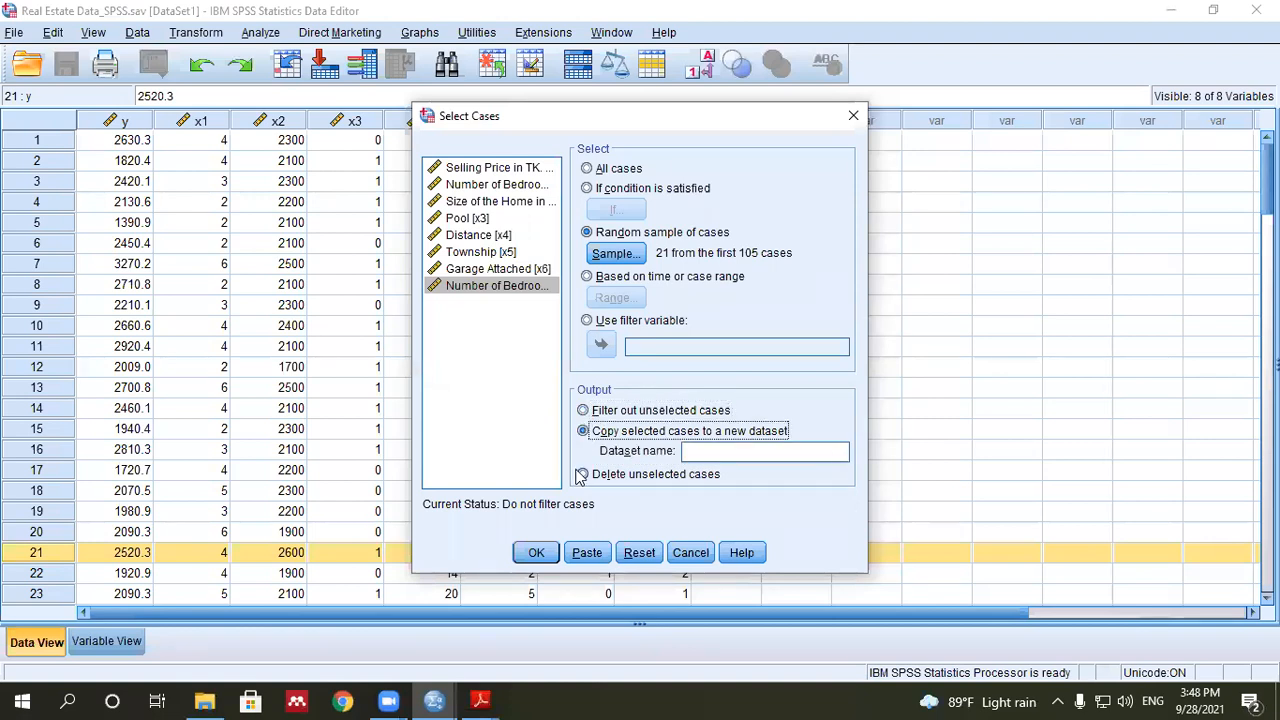
{"action": "left_click", "coordinate": [583, 475]}
{"action": "left_click", "coordinate": [584, 432]}
{"action": "left_click", "coordinate": [582, 411]}
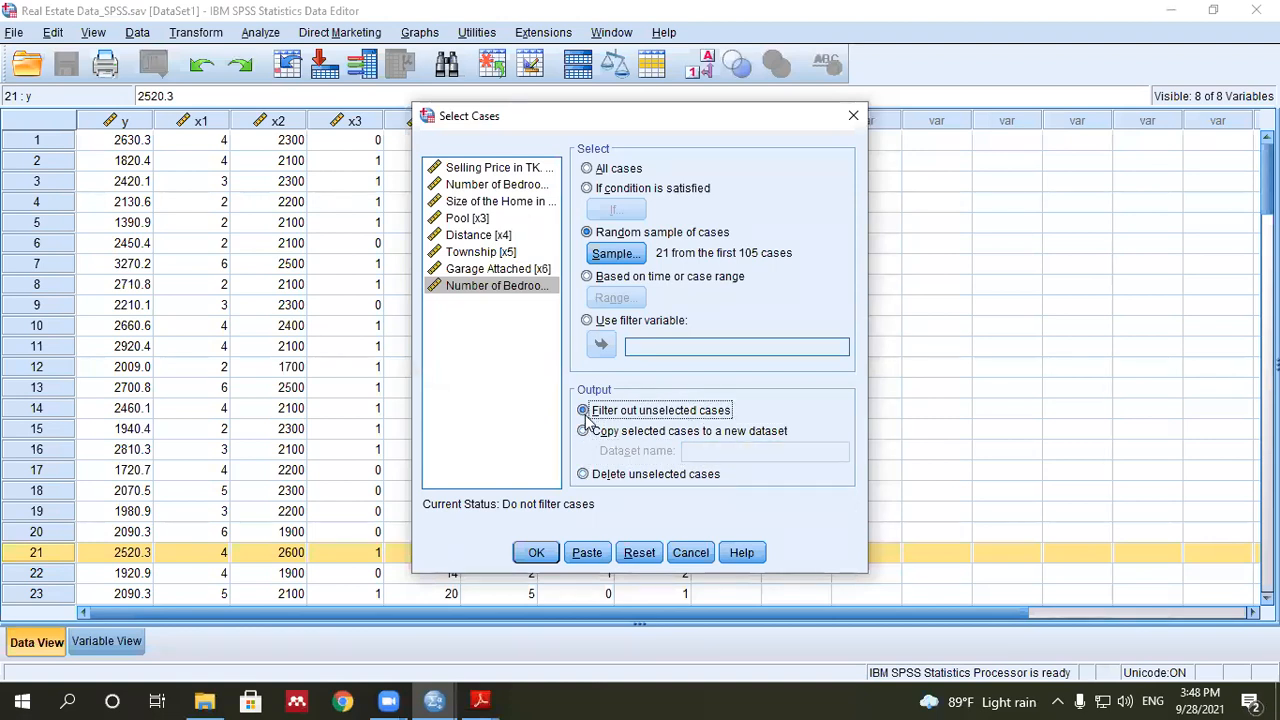
{"action": "left_click", "coordinate": [583, 475]}
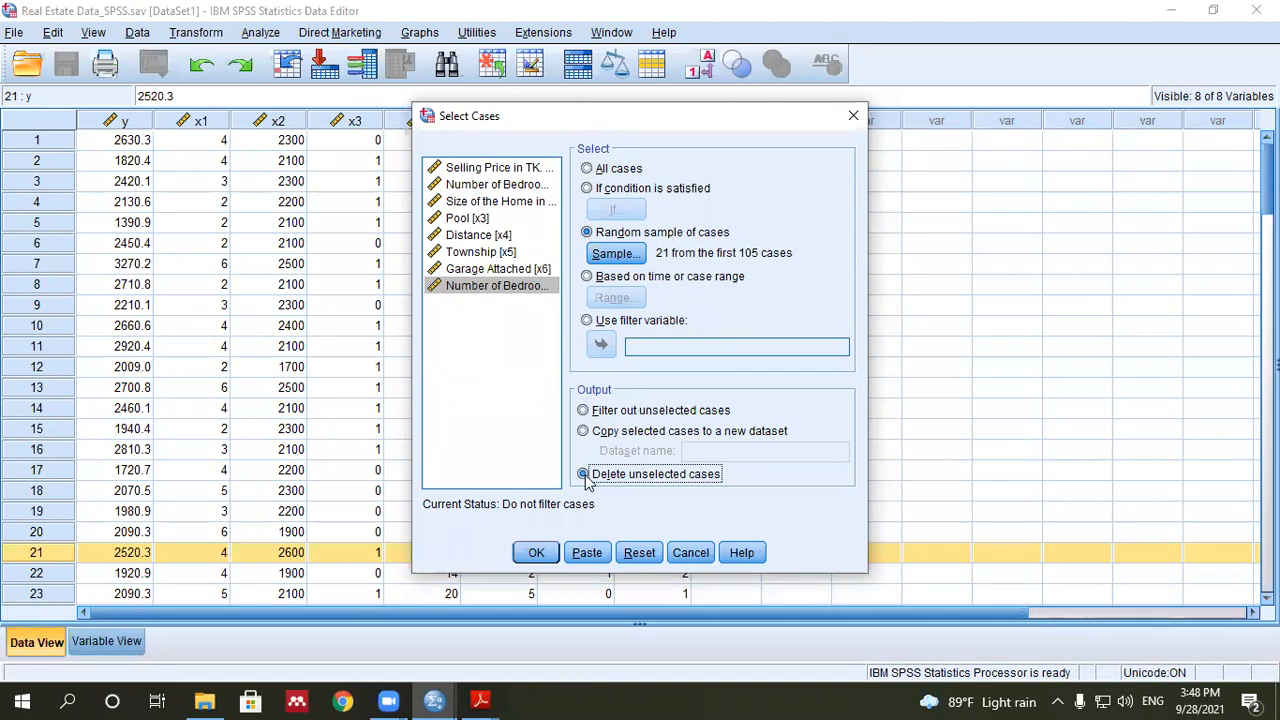
{"action": "left_click", "coordinate": [584, 412]}
{"action": "left_click", "coordinate": [584, 434]}
{"action": "left_click", "coordinate": [581, 474]}
{"action": "left_click", "coordinate": [583, 432]}
- Draw the random sample with the unselected cases filtered out and close the output viewer
{"action": "left_click", "coordinate": [586, 413]}
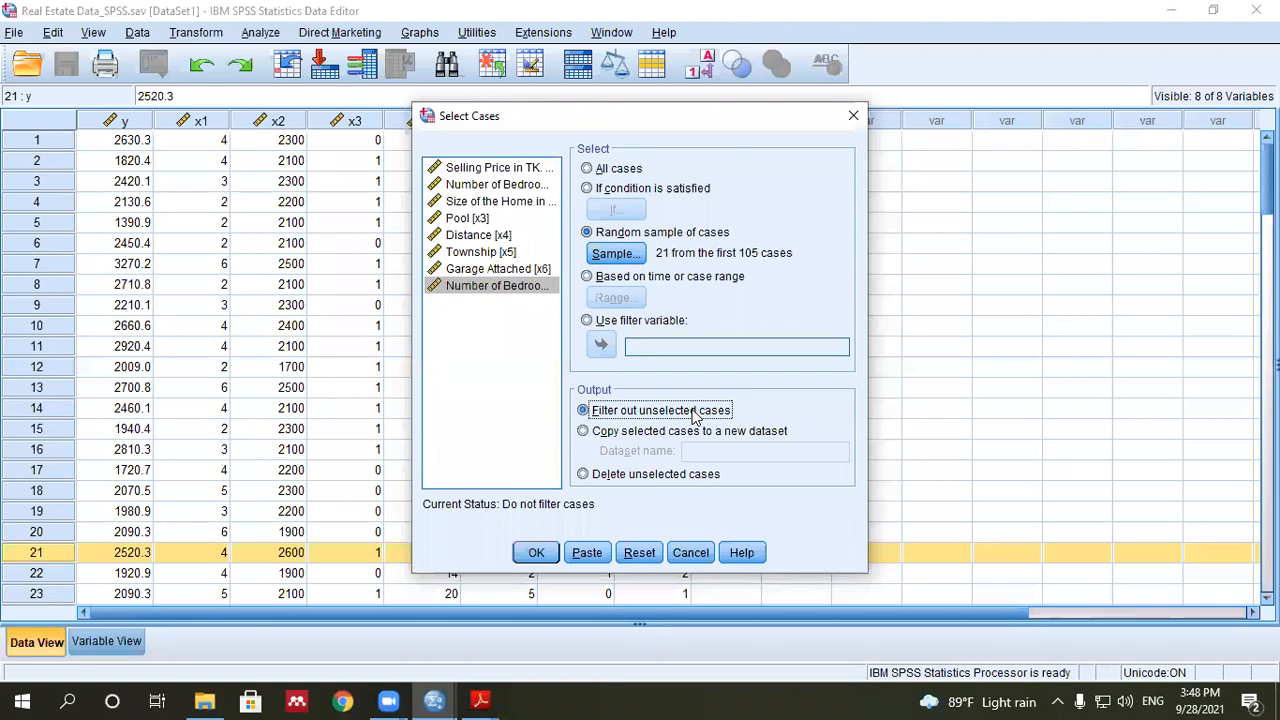
{"action": "left_click", "coordinate": [533, 553]}
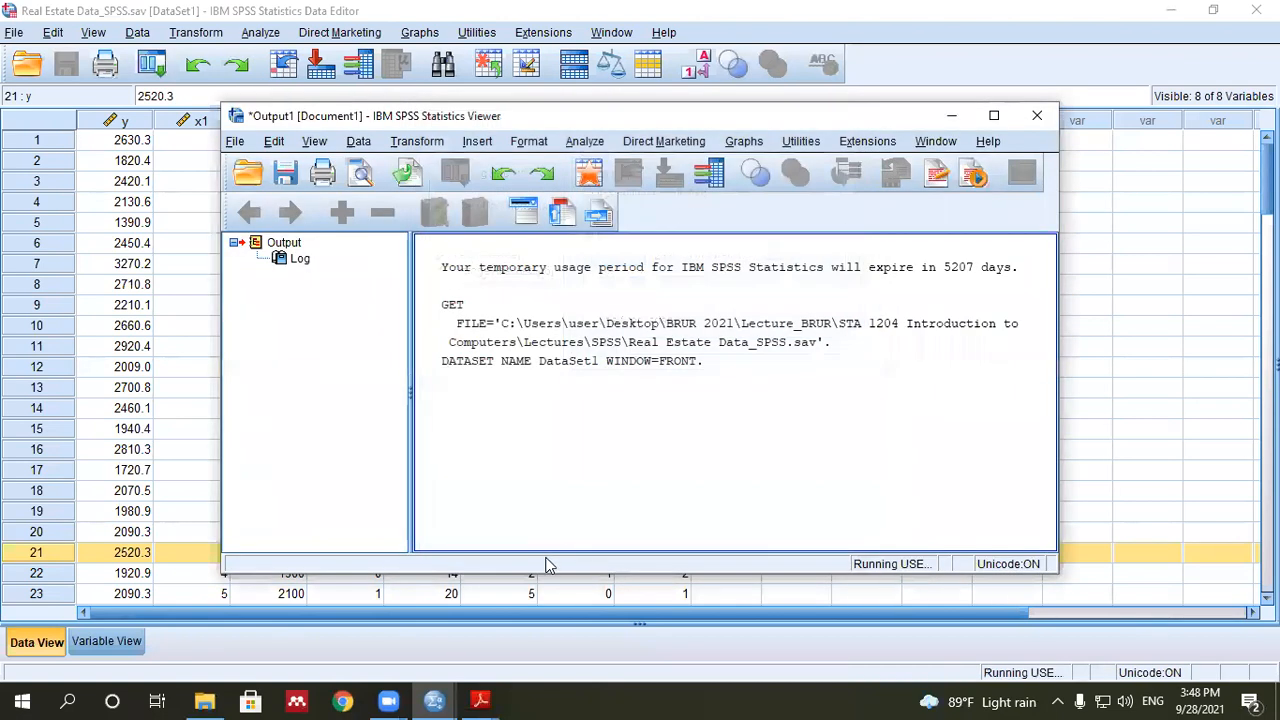
{"action": "left_click", "coordinate": [1036, 118]}
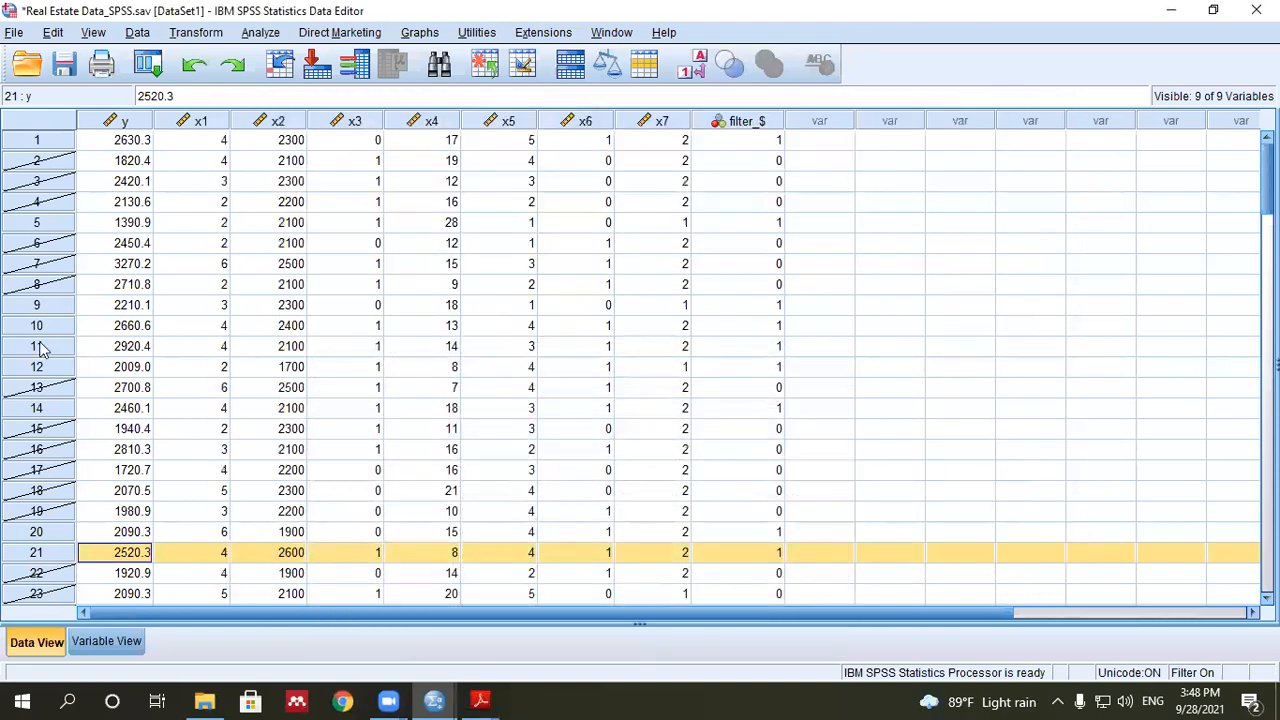
- Look through the case list to examine which cases are selected and which are filtered out, and return to the first case
{"action": "scroll", "coordinate": [60, 340], "scroll_direction": "down", "scroll_amount": 3}
{"action": "scroll", "coordinate": [57, 352], "scroll_direction": "up", "scroll_amount": 3}
{"action": "scroll", "coordinate": [57, 360], "scroll_direction": "down", "scroll_amount": 15}
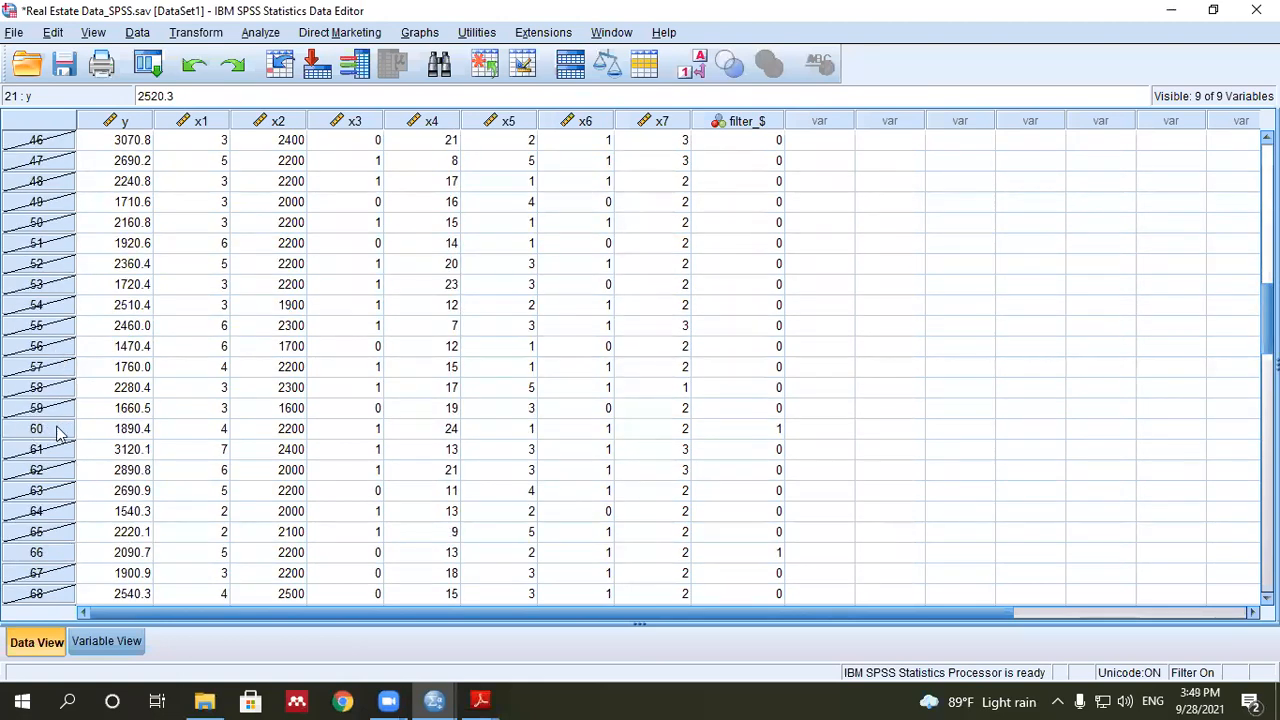
{"action": "scroll", "coordinate": [57, 432], "scroll_direction": "down", "scroll_amount": 5}
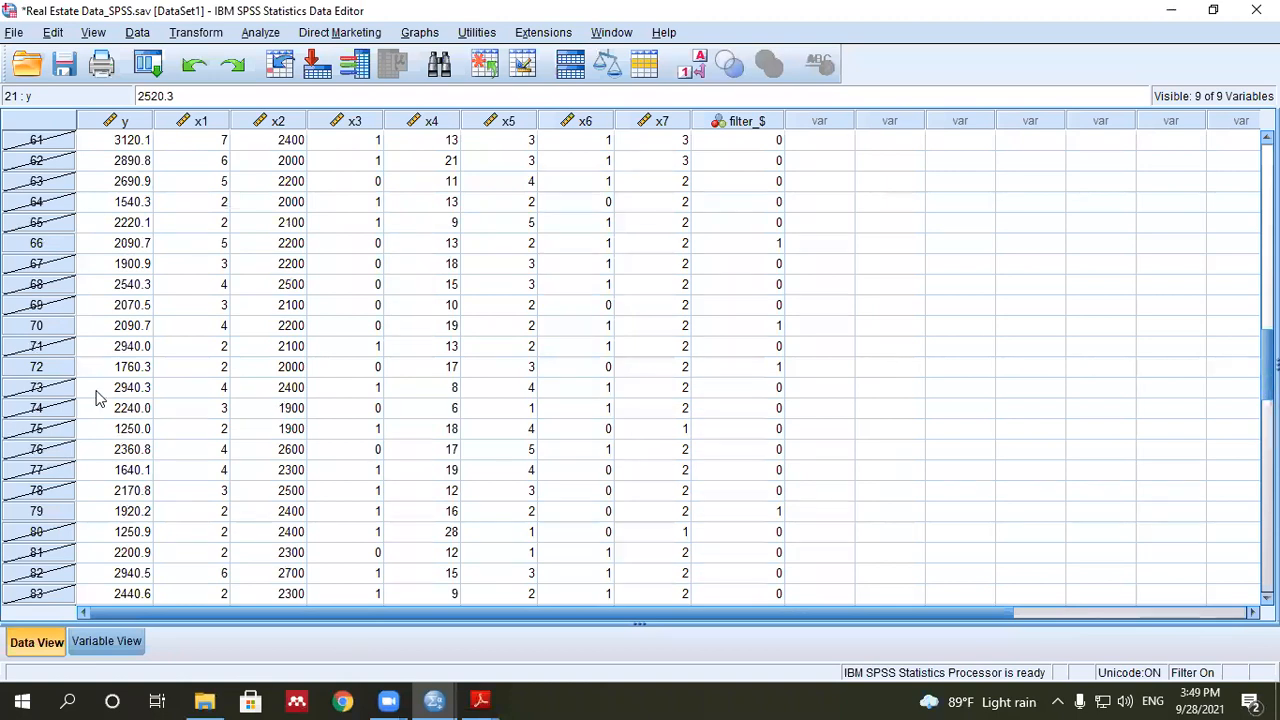
{"action": "scroll", "coordinate": [41, 467], "scroll_direction": "down", "scroll_amount": 3}
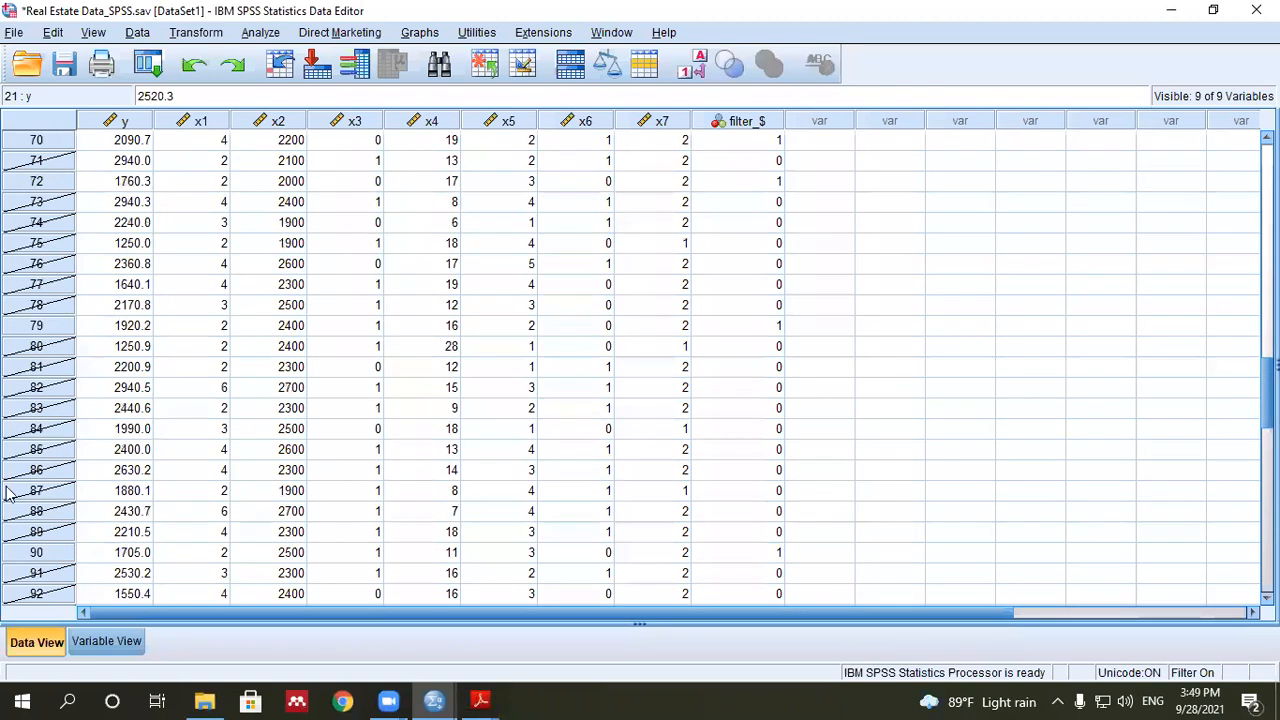
{"action": "scroll", "coordinate": [67, 486], "scroll_direction": "up", "scroll_amount": 20}
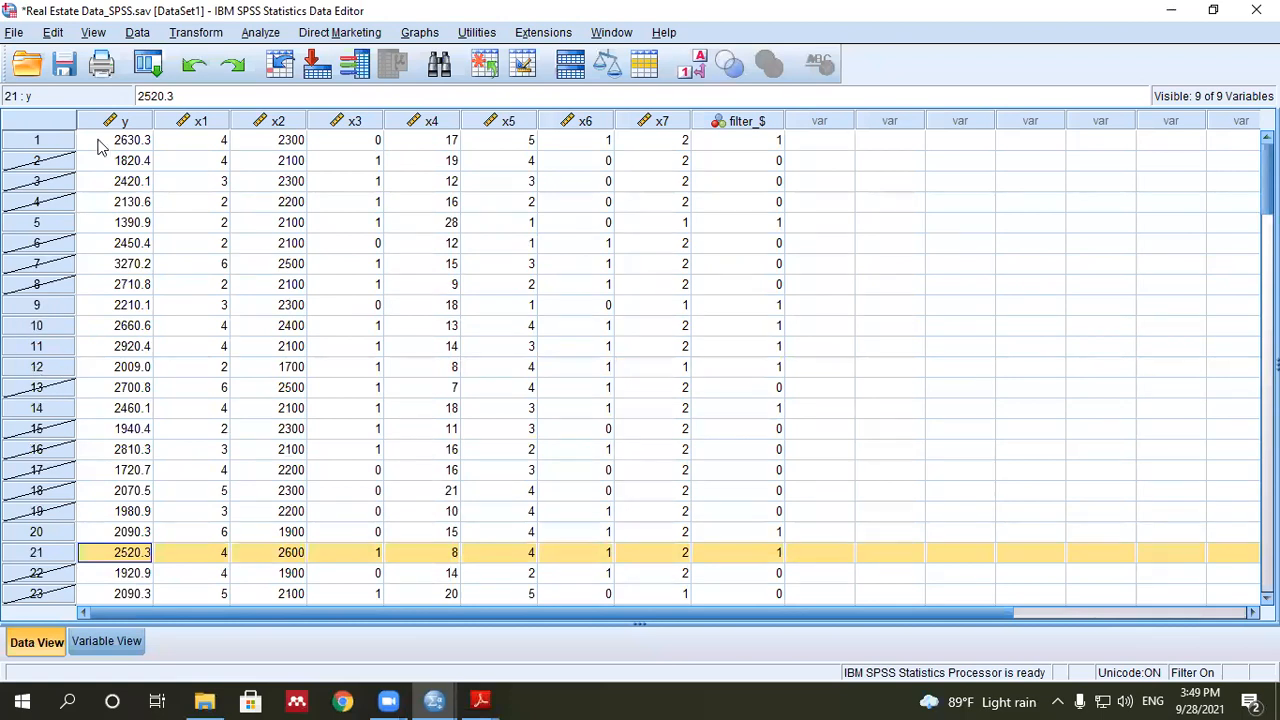
- Reopen Select Cases and try to copy the selected cases to a new dataset named "real estate data_21 cases"
{"action": "left_click", "coordinate": [138, 33]}
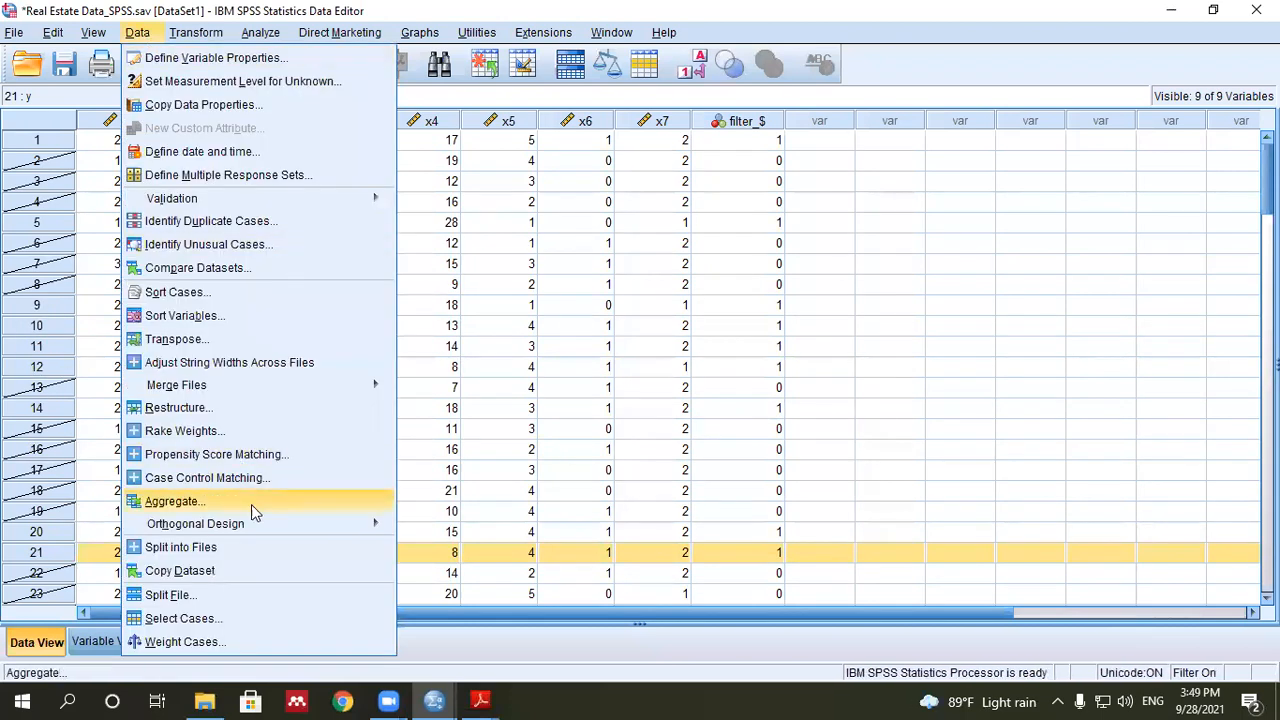
{"action": "left_click", "coordinate": [214, 614]}
{"action": "left_click", "coordinate": [584, 431]}
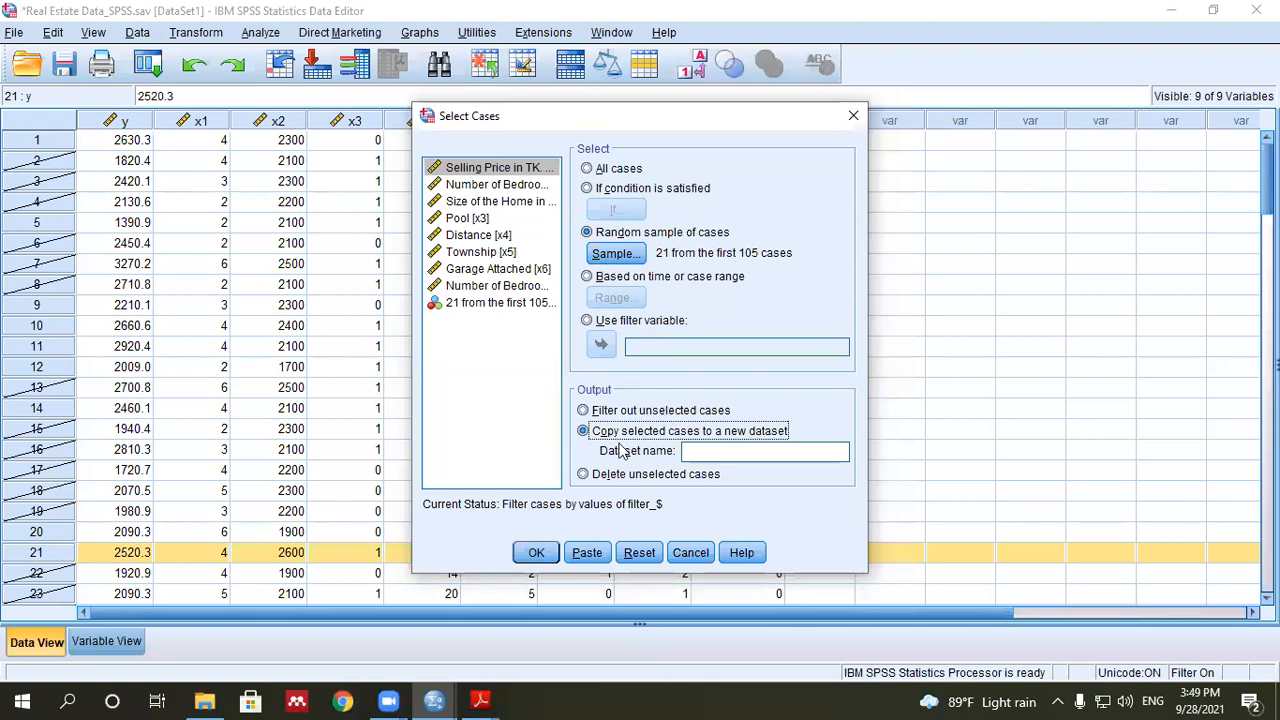
{"action": "left_click", "coordinate": [751, 451]}
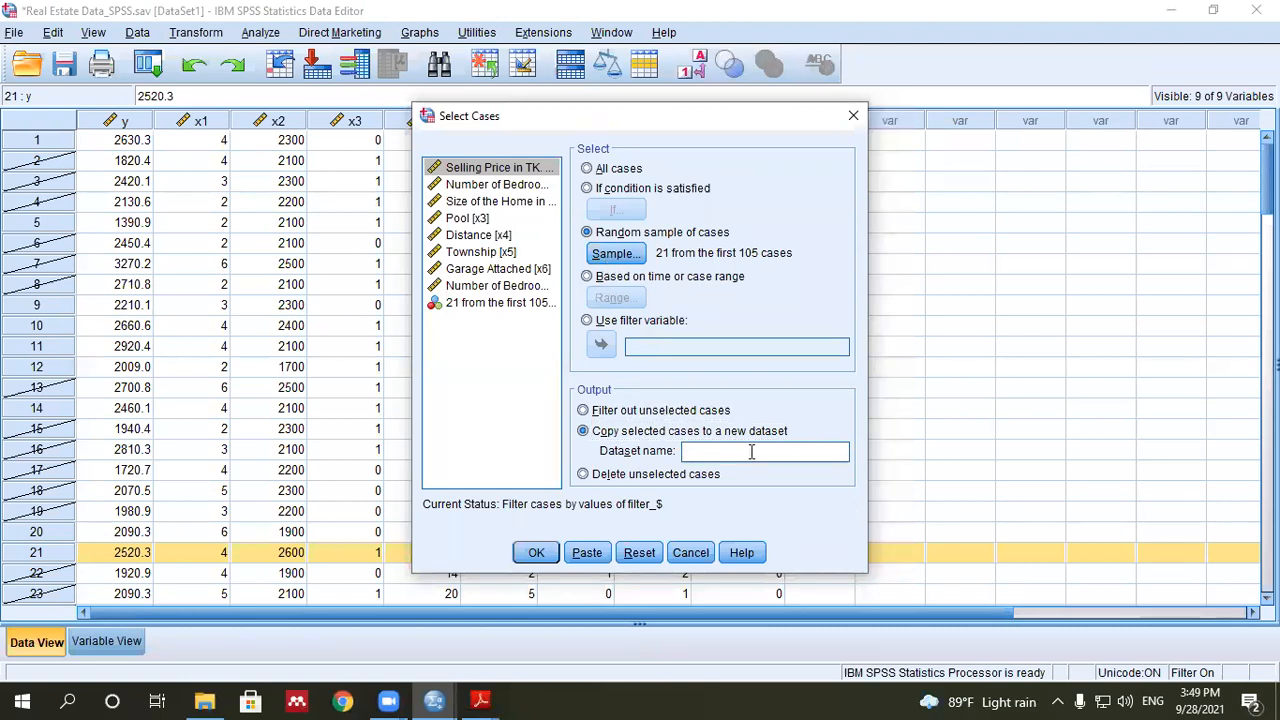
{"action": "type", "text": "real estate data_"}
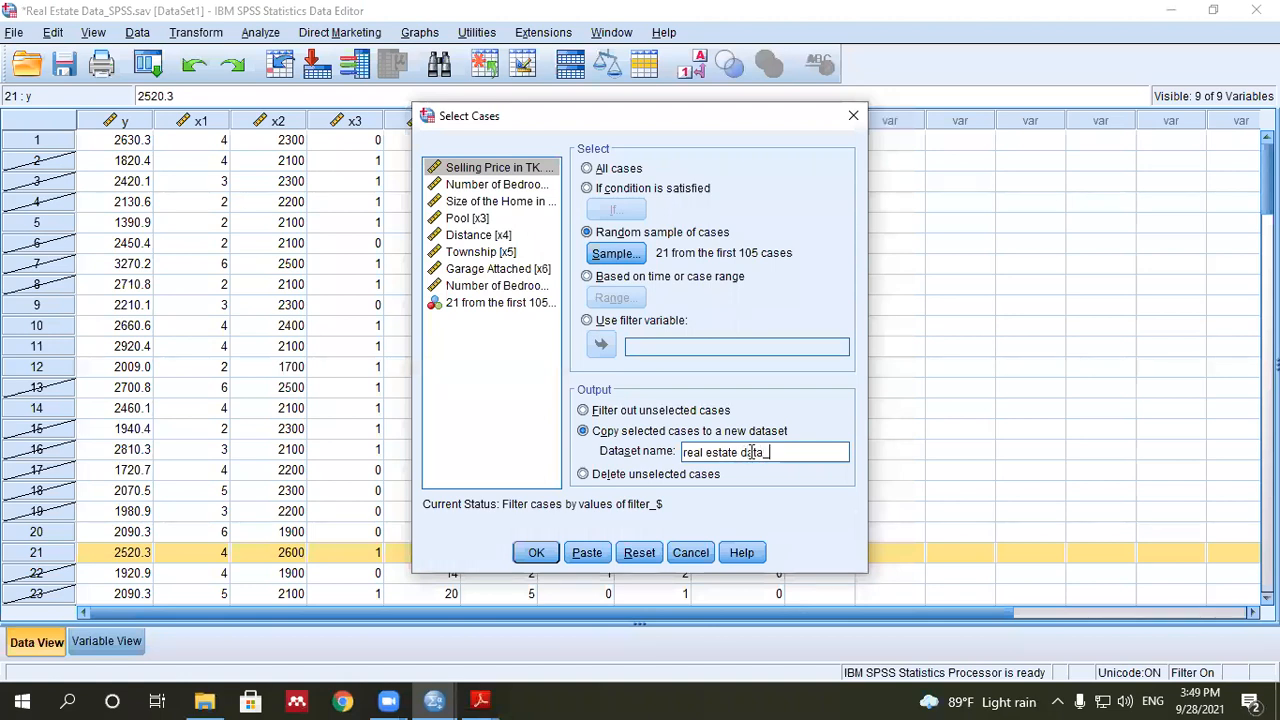
{"action": "type", "text": "21 cases"}
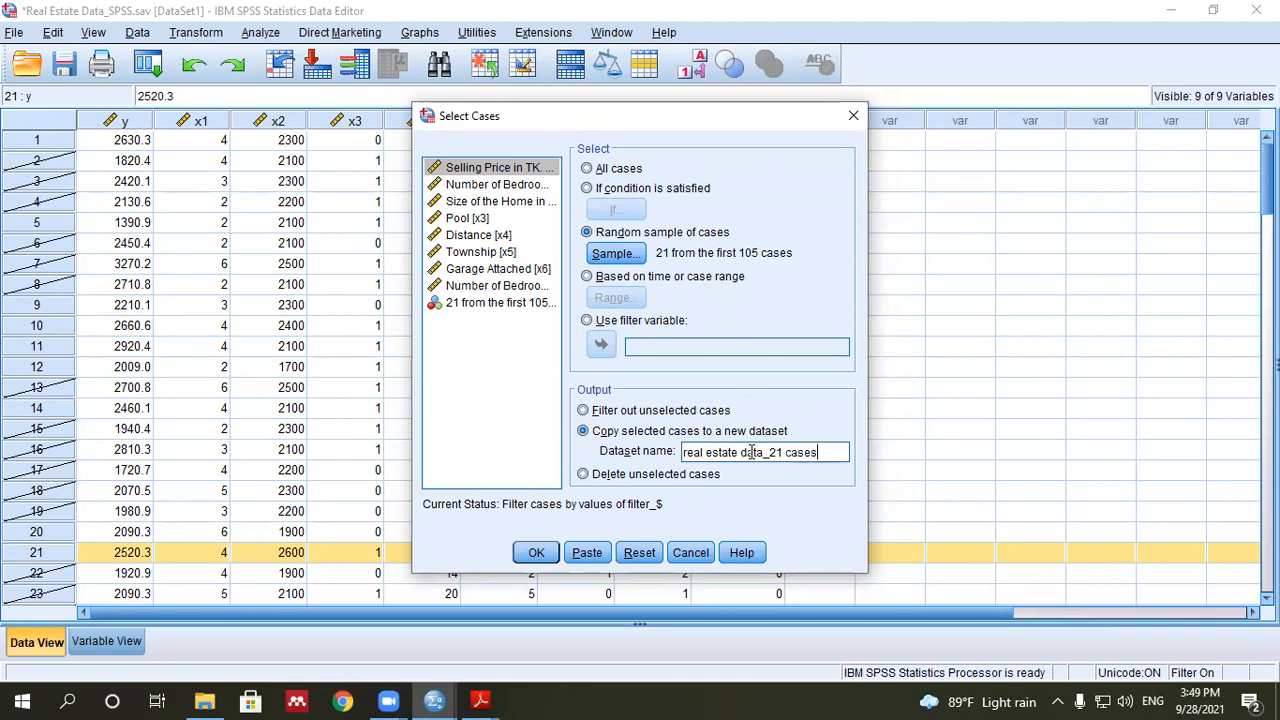
{"action": "left_click", "coordinate": [537, 555]}
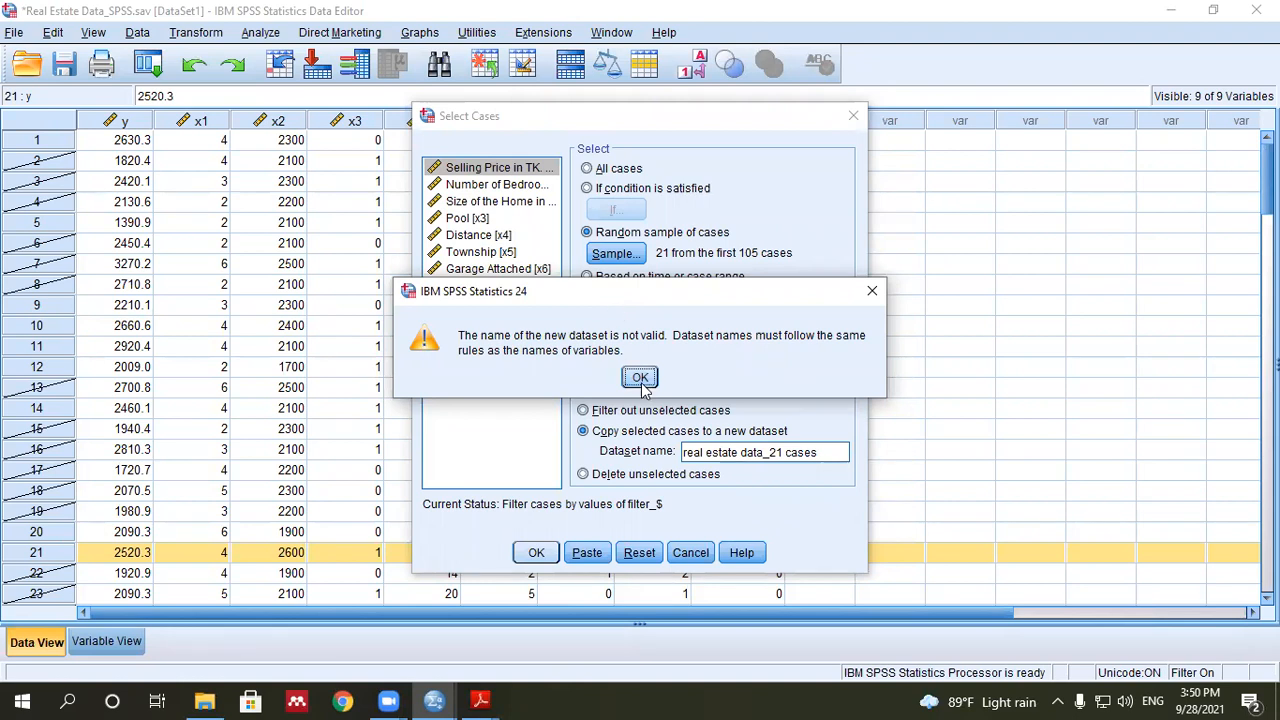
{"action": "left_click", "coordinate": [640, 378]}
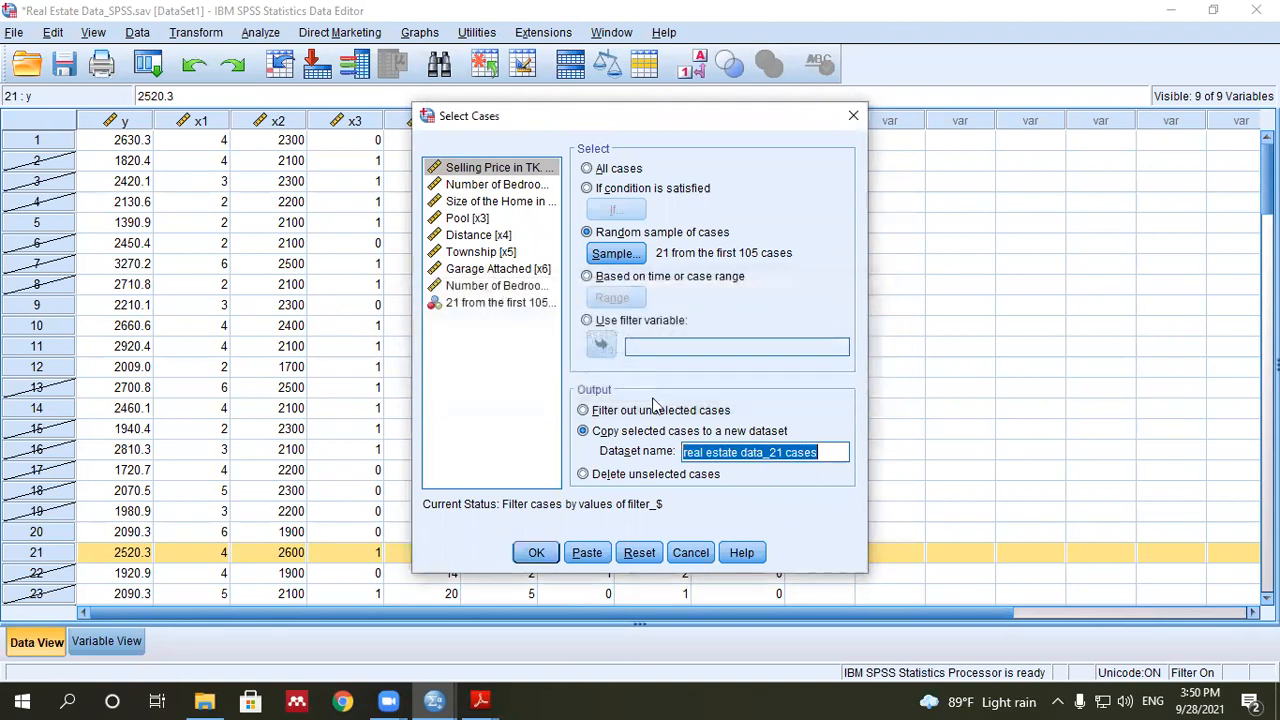
- Replace the spaces in the new dataset's name with underscores, giving real_estate_data_21_cases, and copy the selected cases to it
{"action": "left_click", "coordinate": [707, 453]}
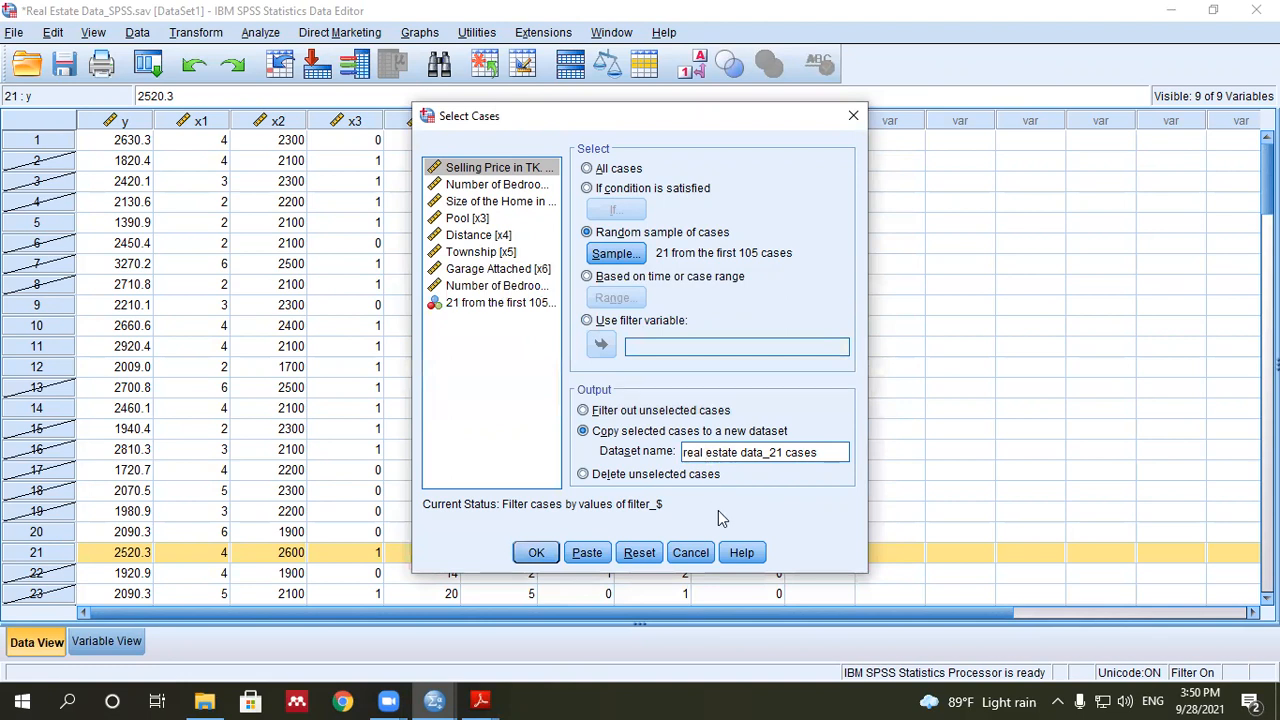
{"action": "key", "text": "BackSpace"}
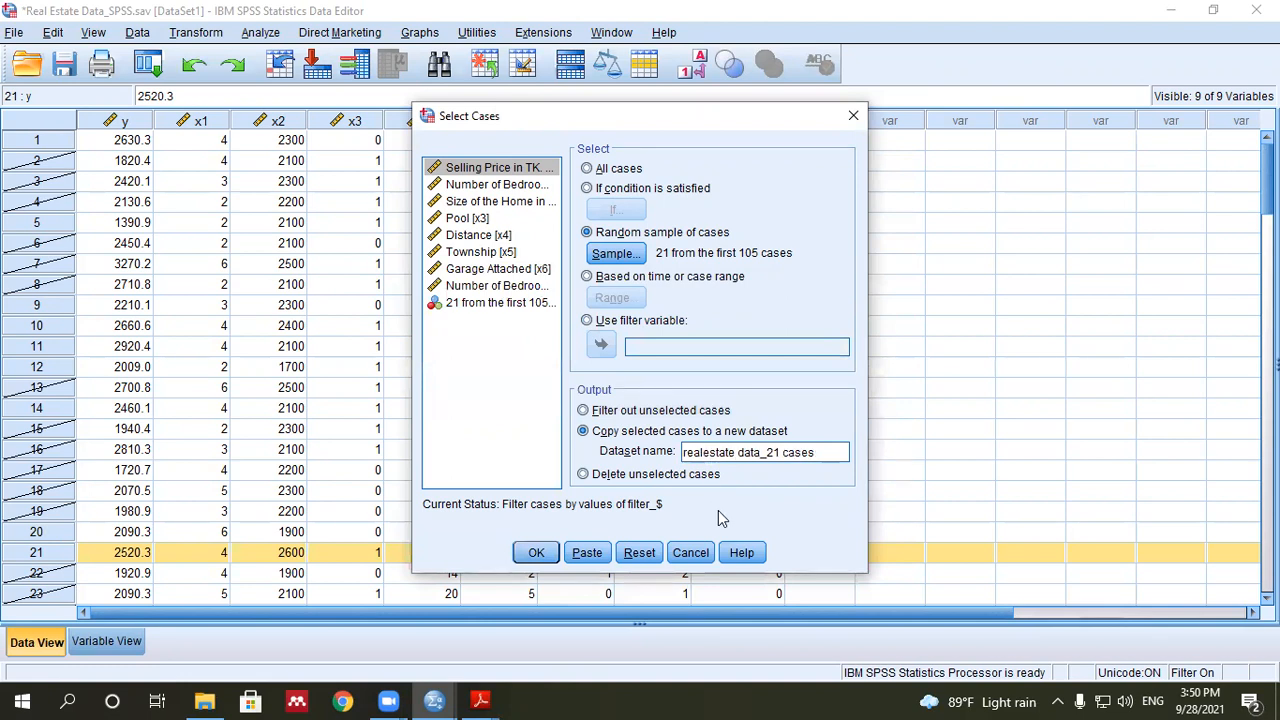
{"action": "type", "text": "_"}
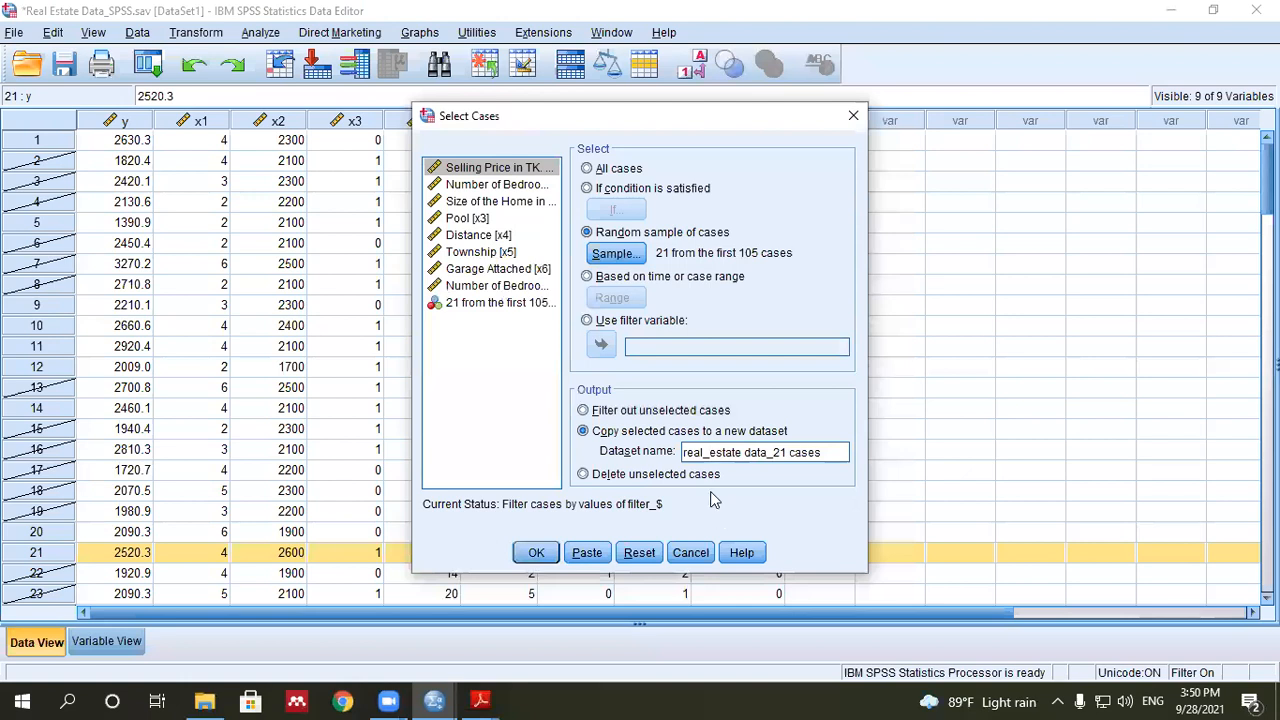
{"action": "left_click", "coordinate": [746, 454]}
{"action": "key", "text": "BackSpace"}
{"action": "type", "text": "_"}
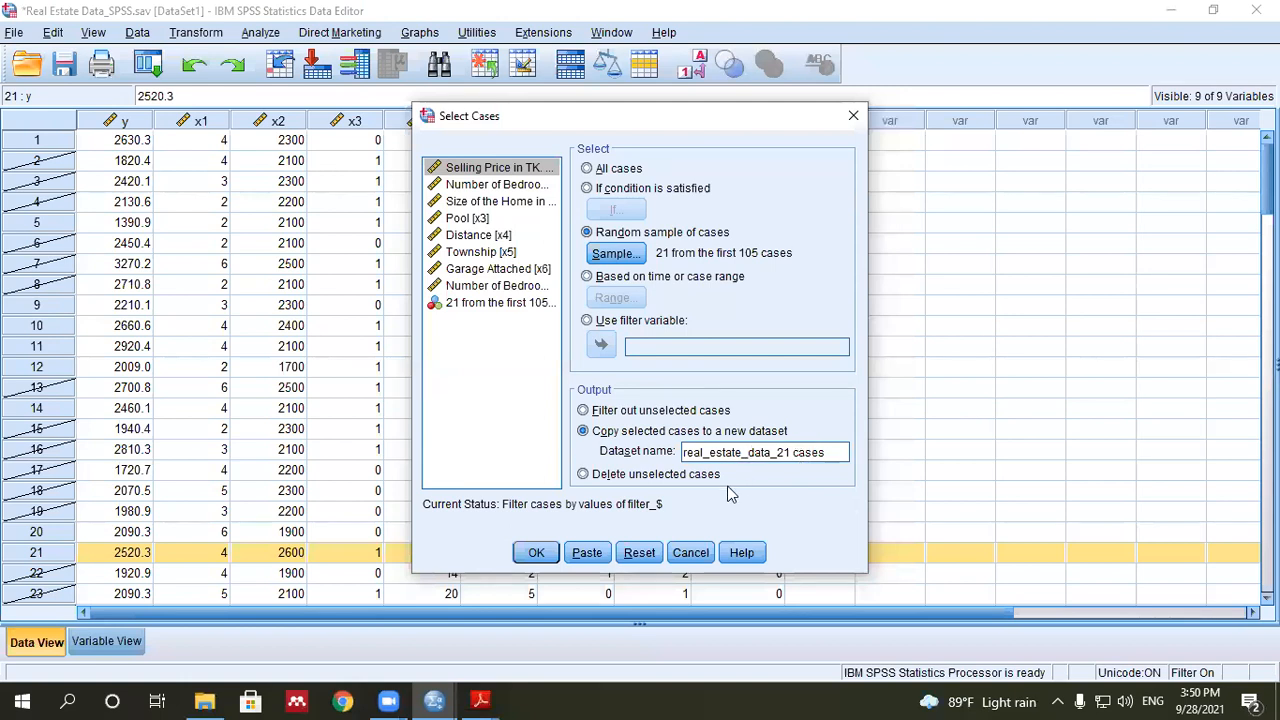
{"action": "left_click_drag", "start_coordinate": [830, 454], "coordinate": [793, 454]}
{"action": "left_click", "coordinate": [793, 454]}
{"action": "key", "text": "BackSpace"}
{"action": "type", "text": "_"}
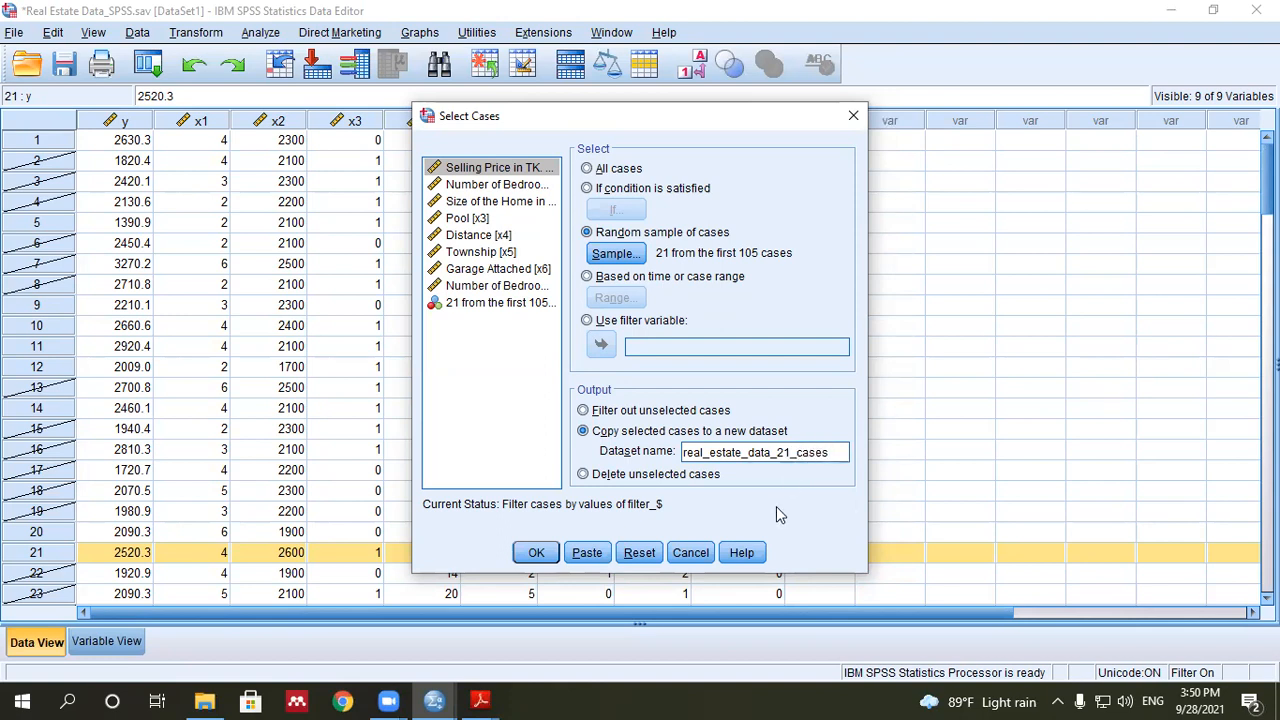
{"action": "left_click", "coordinate": [534, 552]}
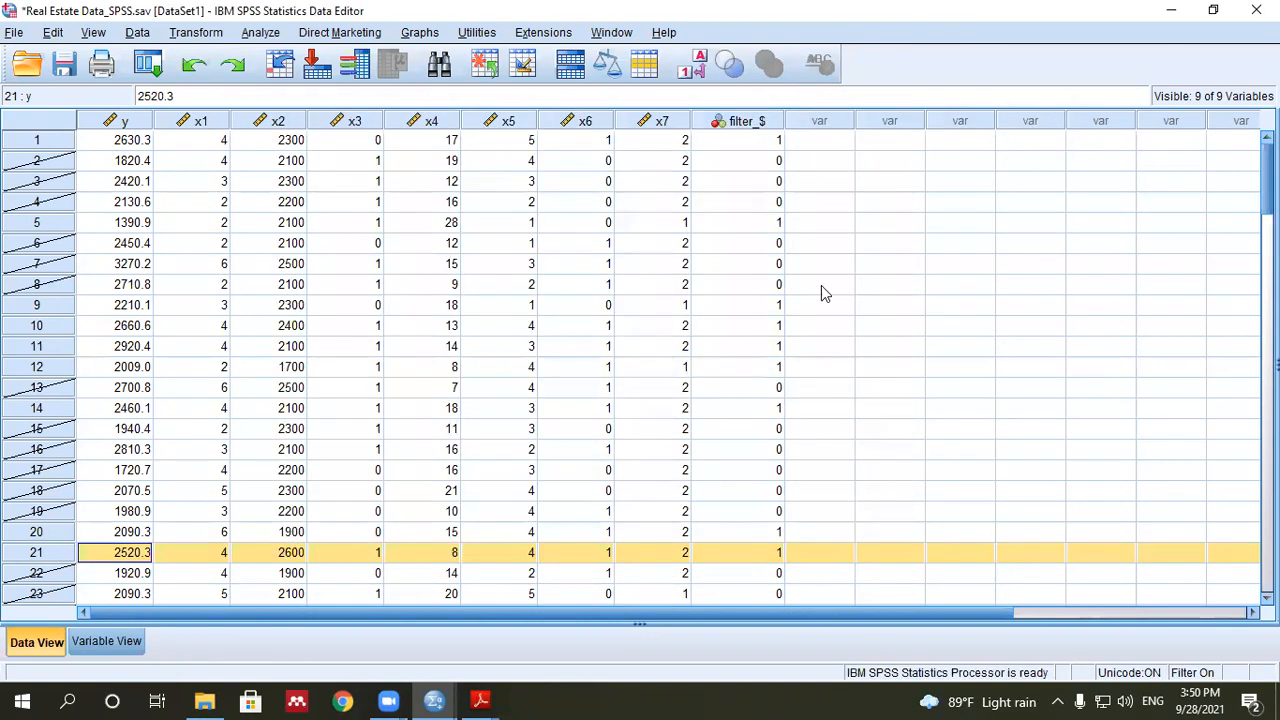
- Bring up the new real_estate_data_21_cases dataset and look through its cases
{"action": "mouse_move", "coordinate": [436, 700]}
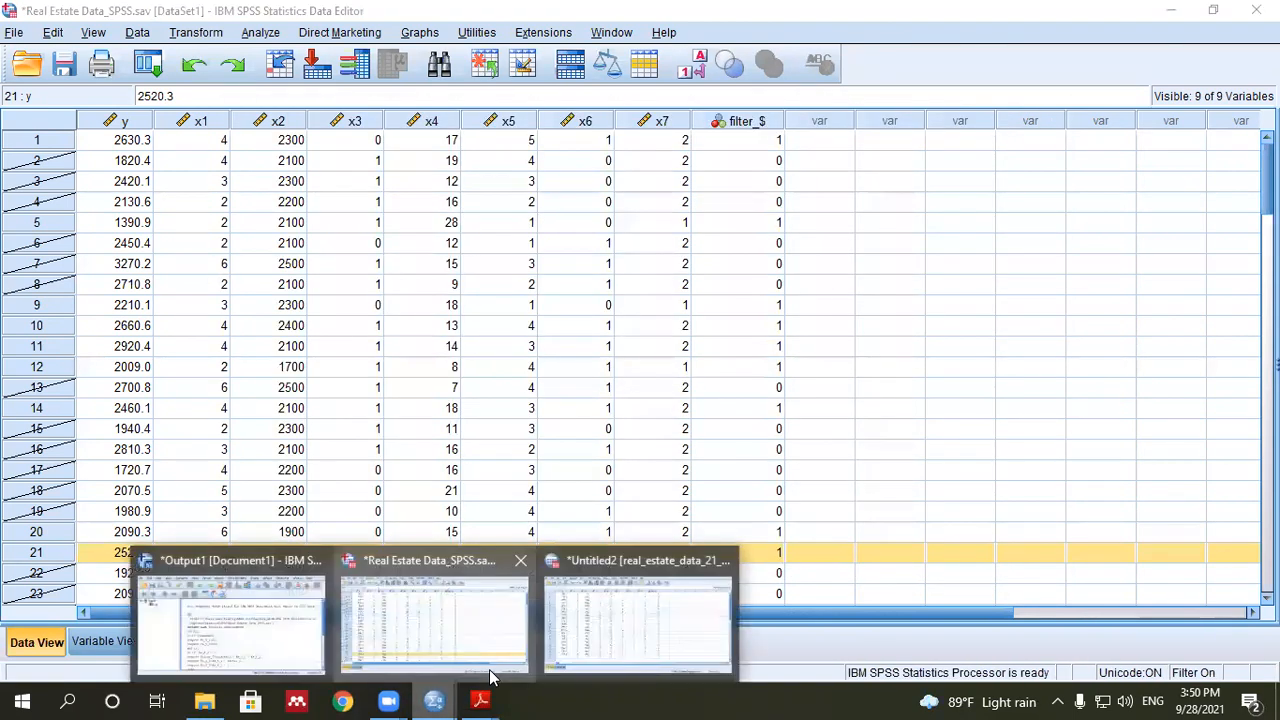
{"action": "left_click", "coordinate": [609, 632]}
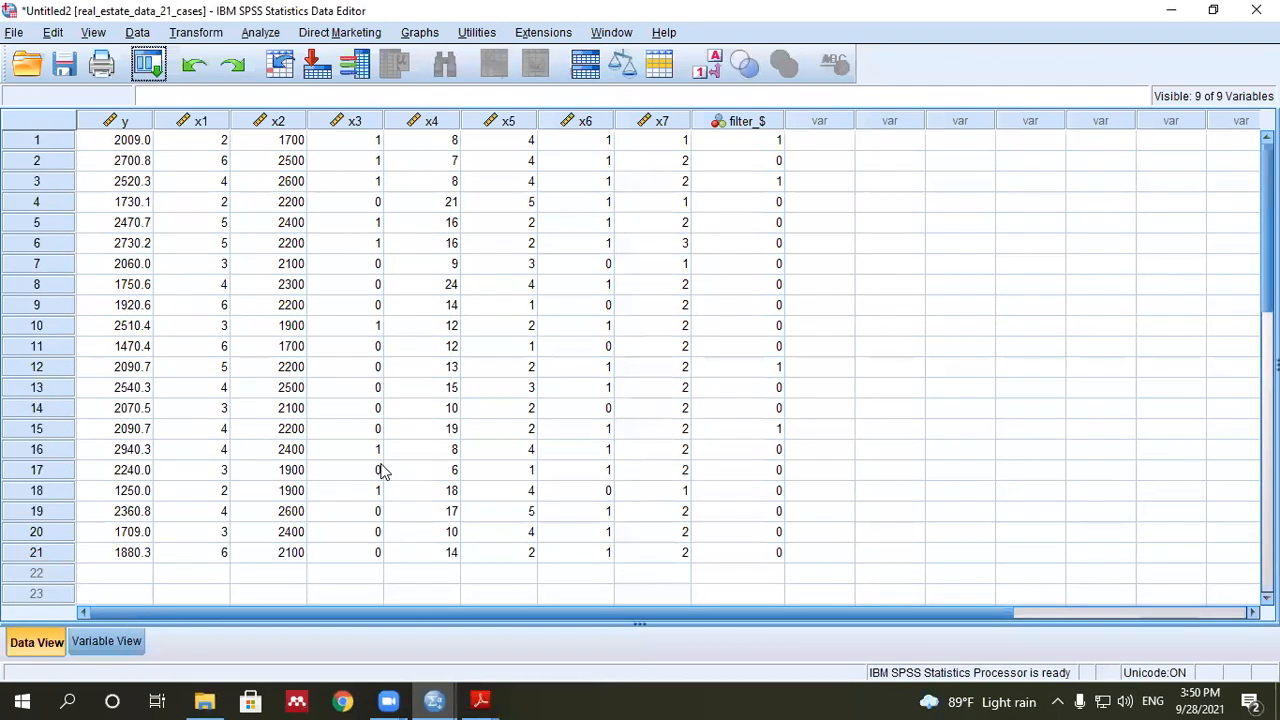
{"action": "scroll", "coordinate": [381, 471], "scroll_direction": "down", "scroll_amount": 4}
{"action": "scroll", "coordinate": [381, 471], "scroll_direction": "up", "scroll_amount": 4}
- Close the original Real Estate Data_SPSS.sav dataset without saving its changes
{"action": "mouse_move", "coordinate": [434, 700]}
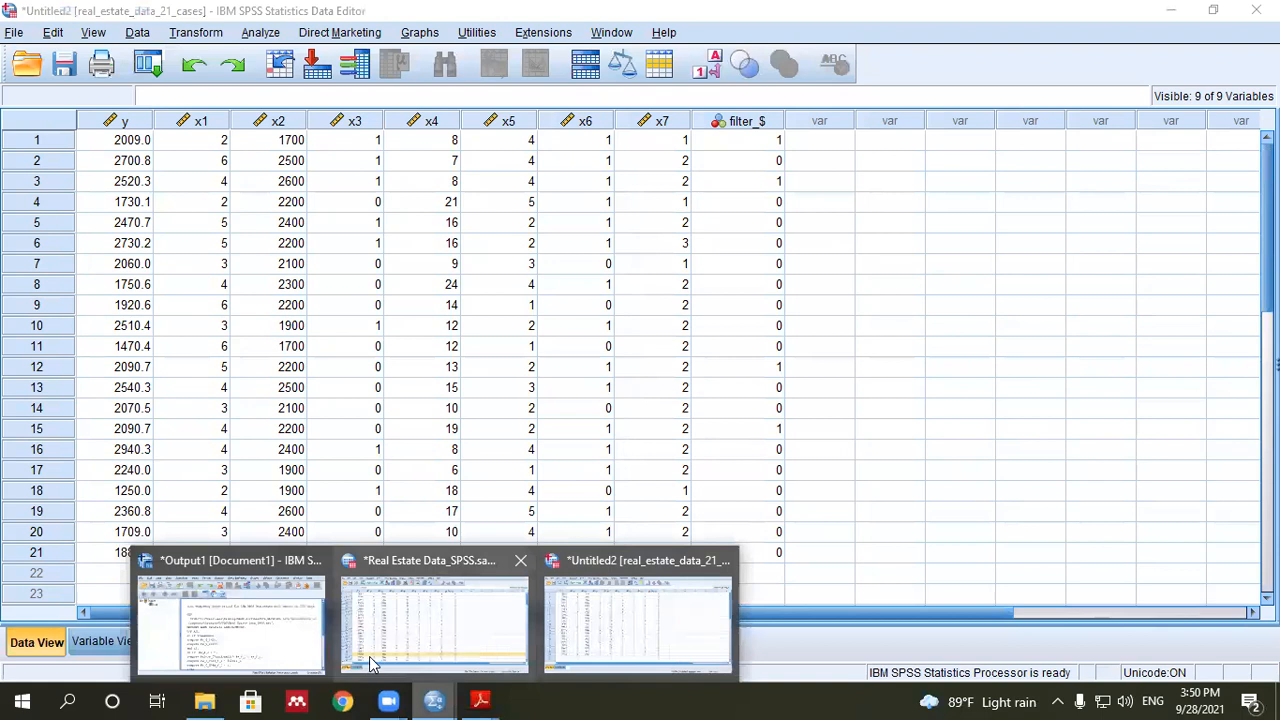
{"action": "left_click", "coordinate": [520, 562]}
{"action": "left_click", "coordinate": [640, 401]}
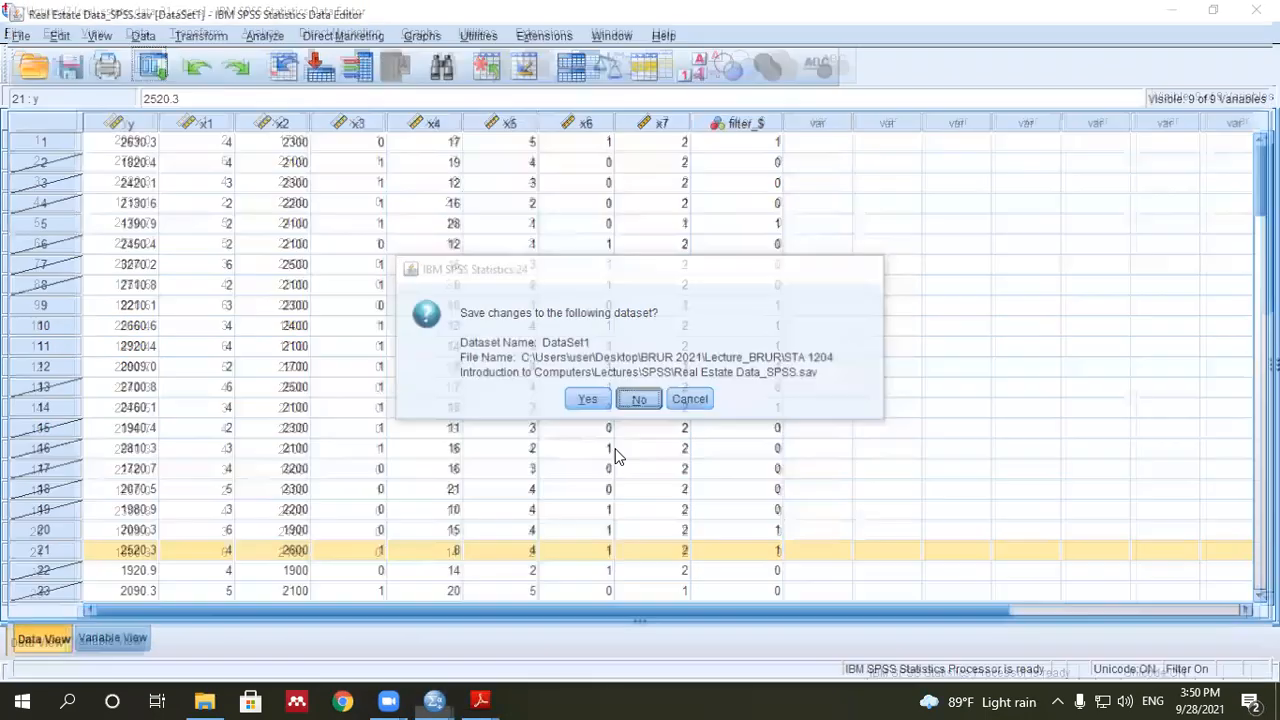
- Check the extent of the sampled dataset, highlight its last record in row 21 and clear the highlight
{"action": "scroll", "coordinate": [406, 551], "scroll_direction": "down", "scroll_amount": 4}
{"action": "scroll", "coordinate": [408, 552], "scroll_direction": "up", "scroll_amount": 4}
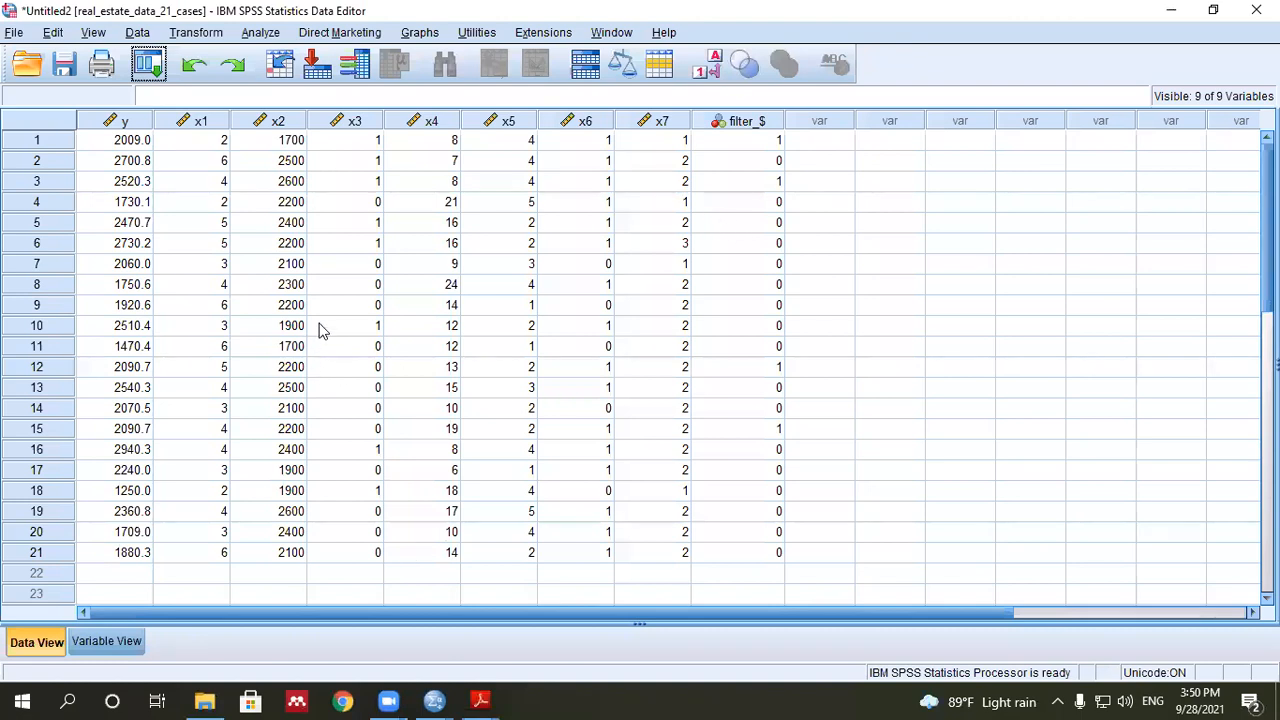
{"action": "left_click", "coordinate": [66, 557]}
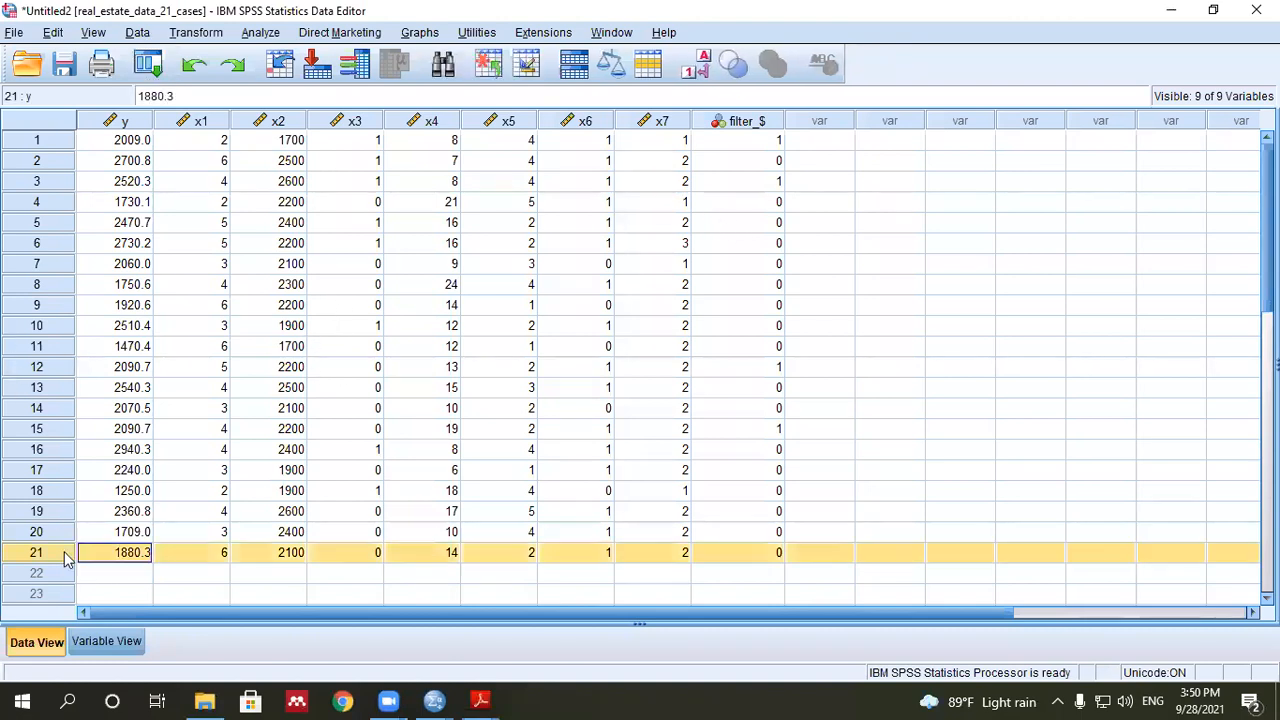
{"action": "left_click", "coordinate": [871, 471]}
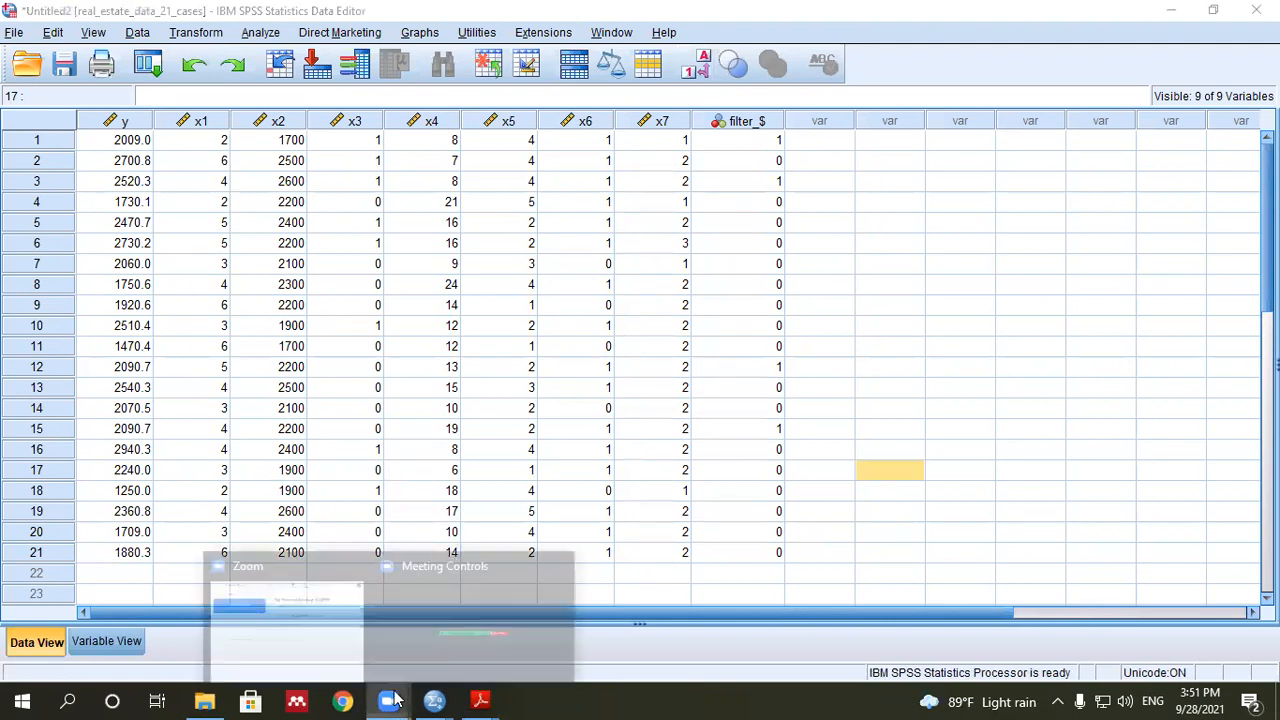
- Show the variable definitions of the real_estate_data_21_cases dataset
{"action": "left_click", "coordinate": [471, 616]}
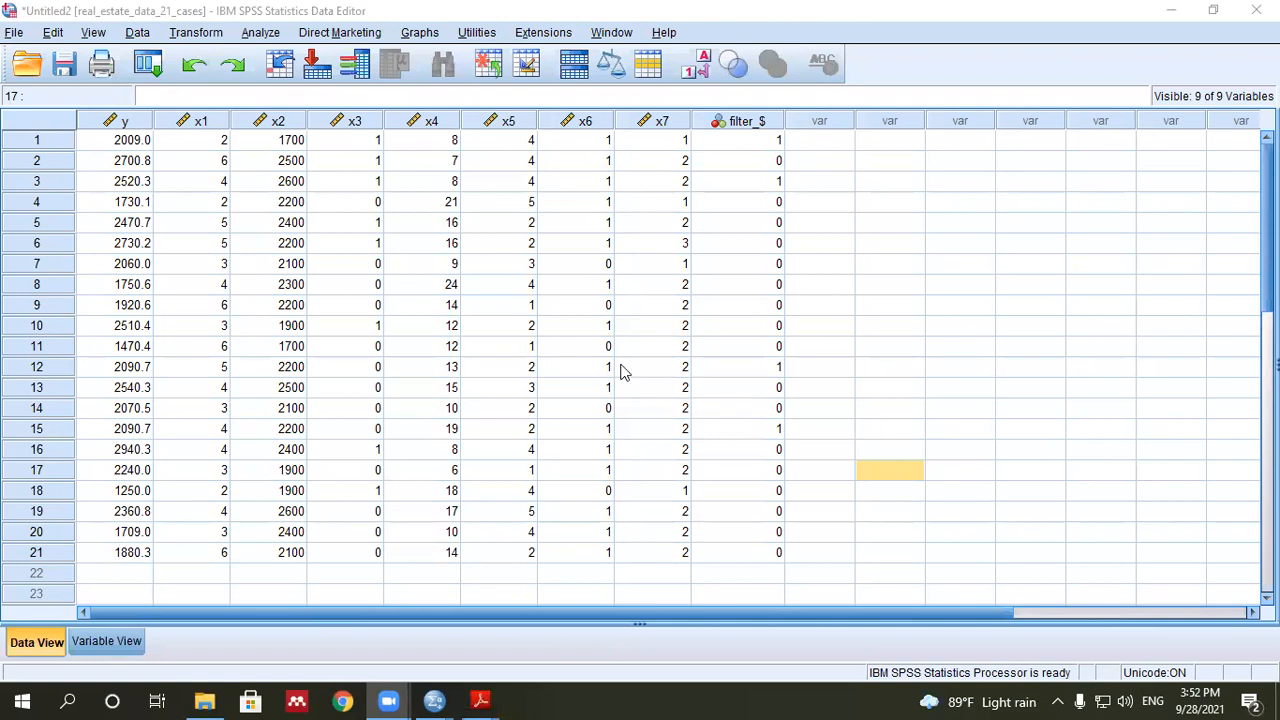
{"action": "left_click", "coordinate": [100, 641]}
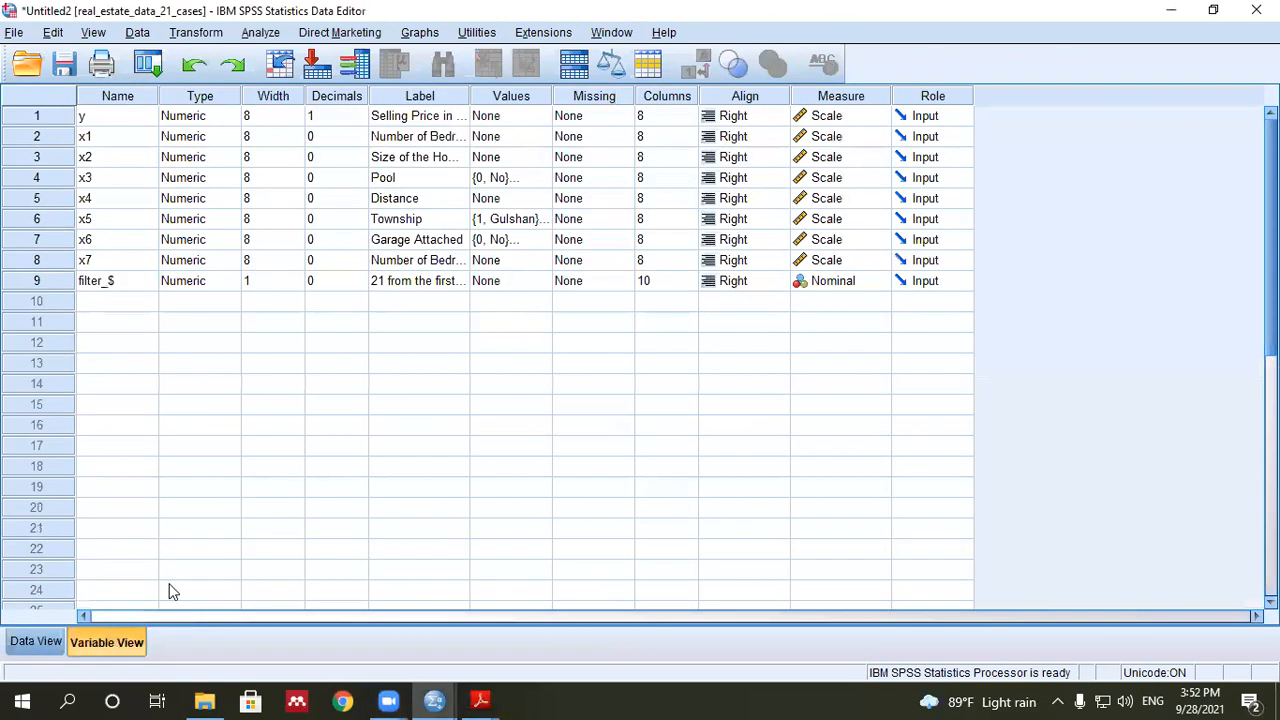
- Select the filter_$ variable and set Select Cases to a random sample of exactly 25 cases from the first 105
{"action": "left_click", "coordinate": [64, 284]}
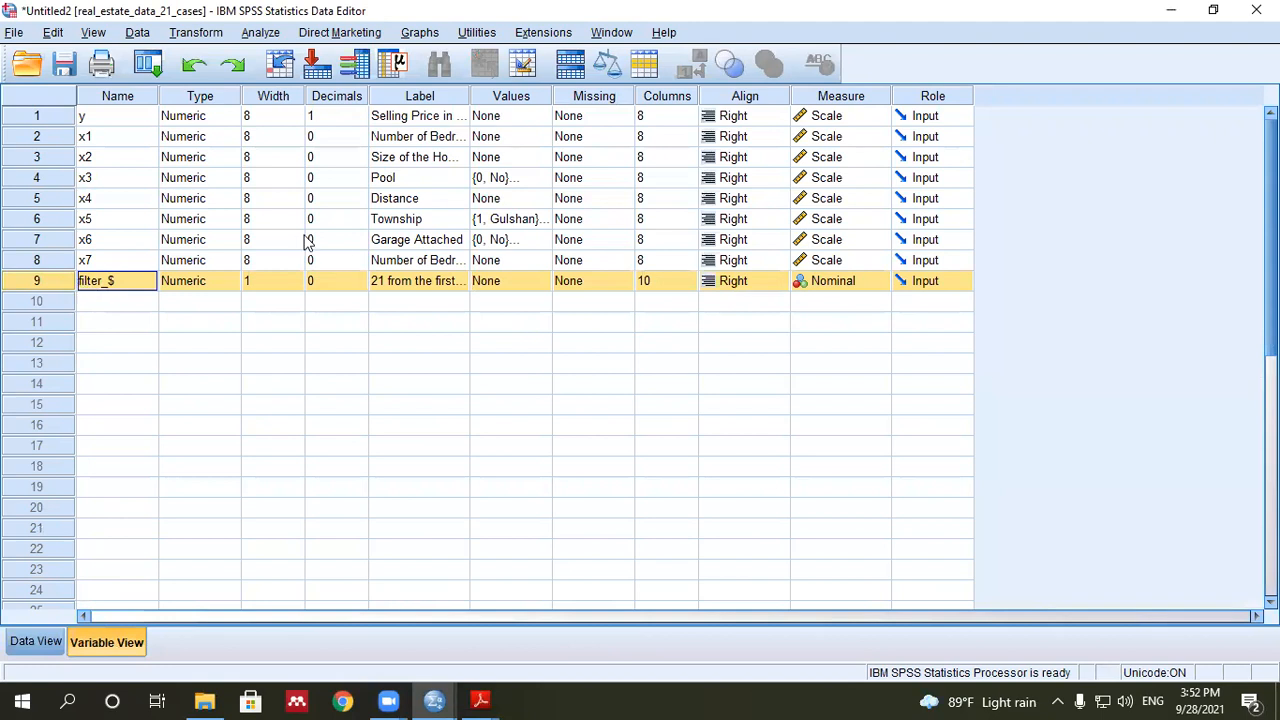
{"action": "left_click", "coordinate": [137, 32]}
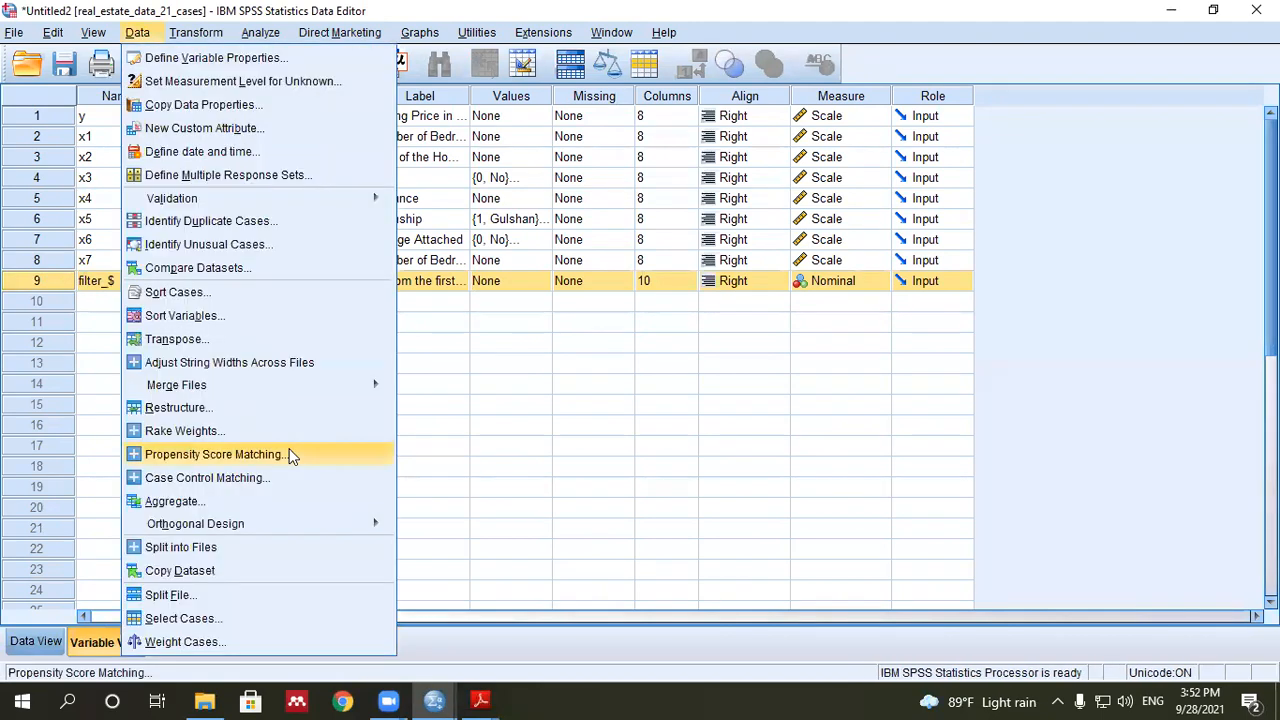
{"action": "left_click", "coordinate": [202, 620]}
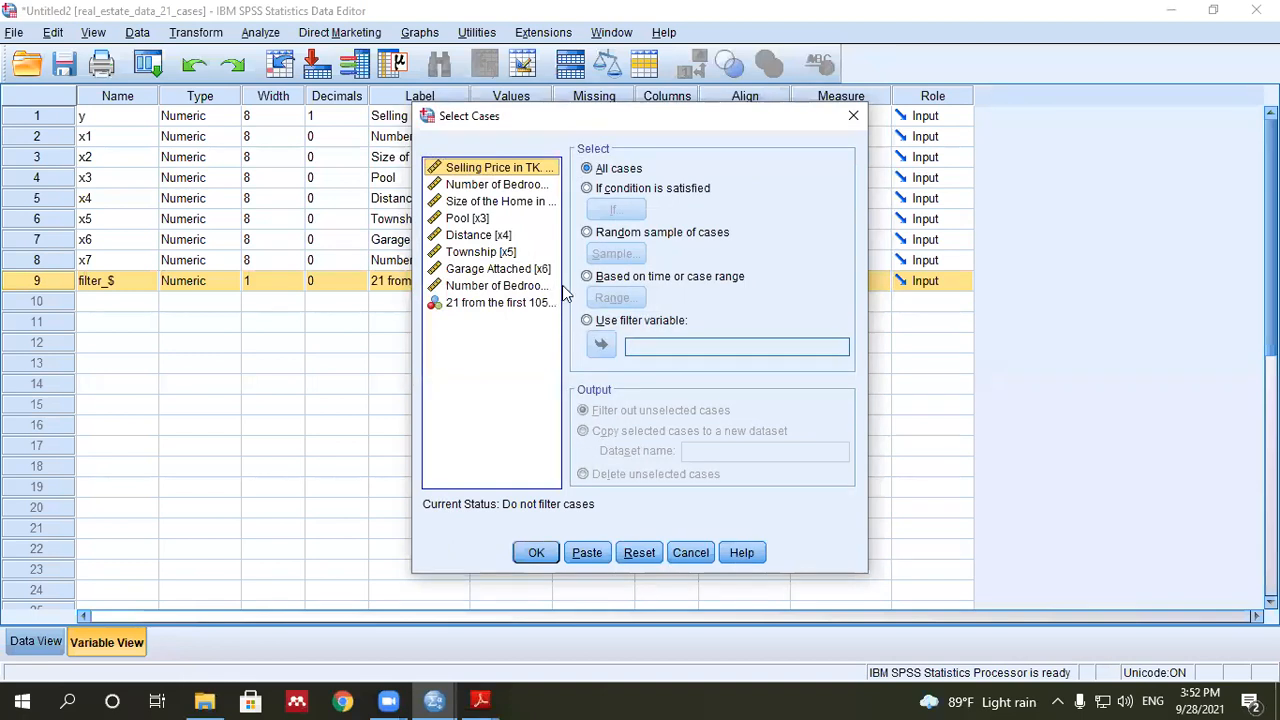
{"action": "left_click", "coordinate": [597, 240]}
{"action": "left_click", "coordinate": [600, 250]}
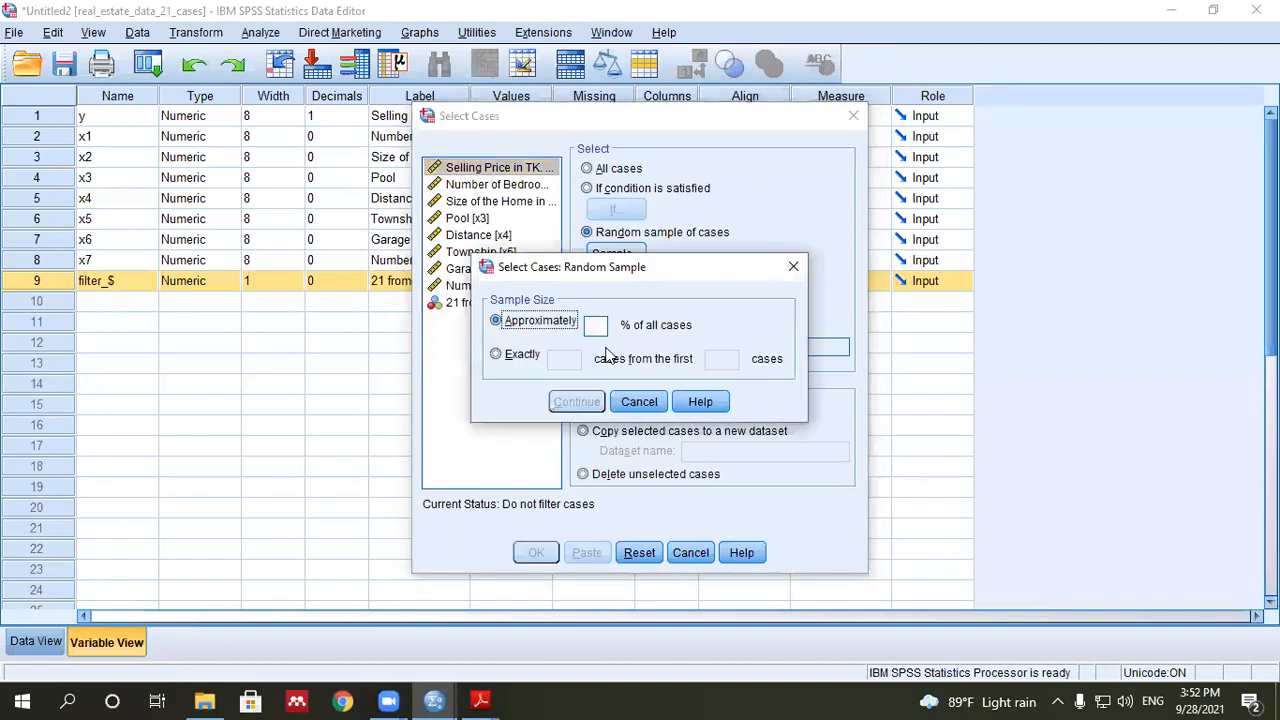
{"action": "left_click", "coordinate": [522, 355]}
{"action": "type", "text": "25"}
{"action": "left_click", "coordinate": [725, 360]}
{"action": "type", "text": "105"}
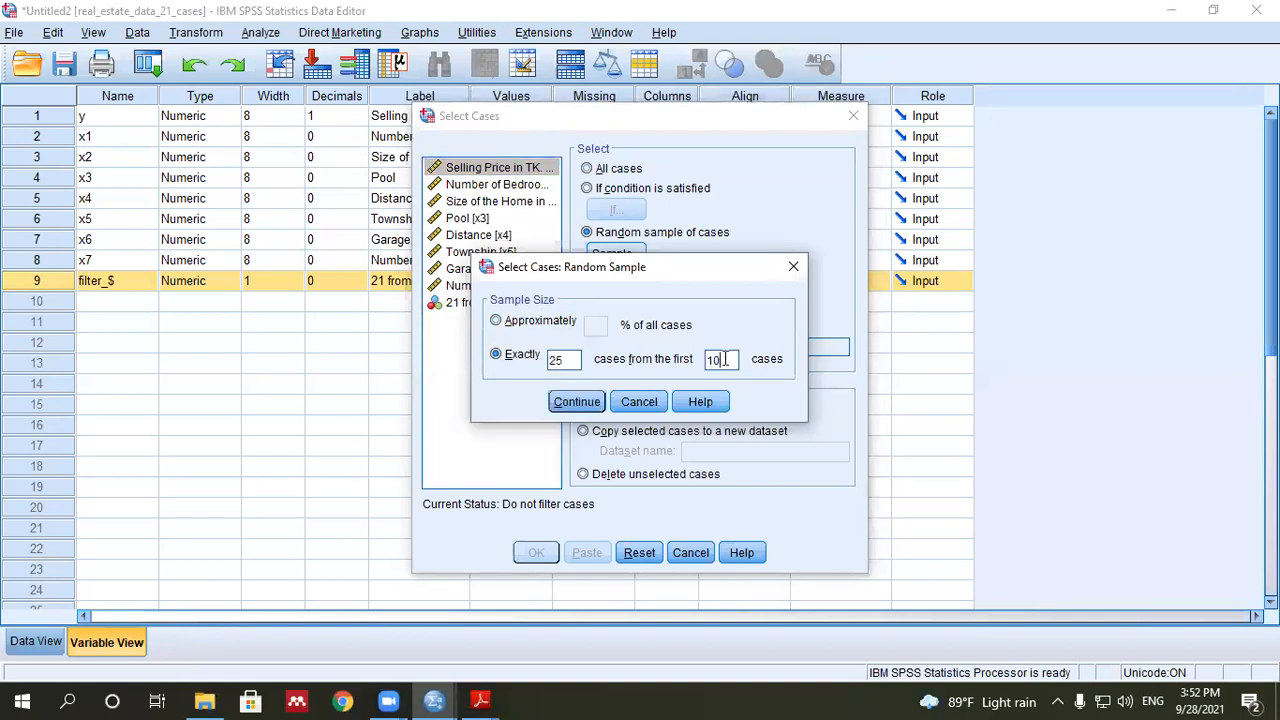
{"action": "left_click", "coordinate": [570, 403]}
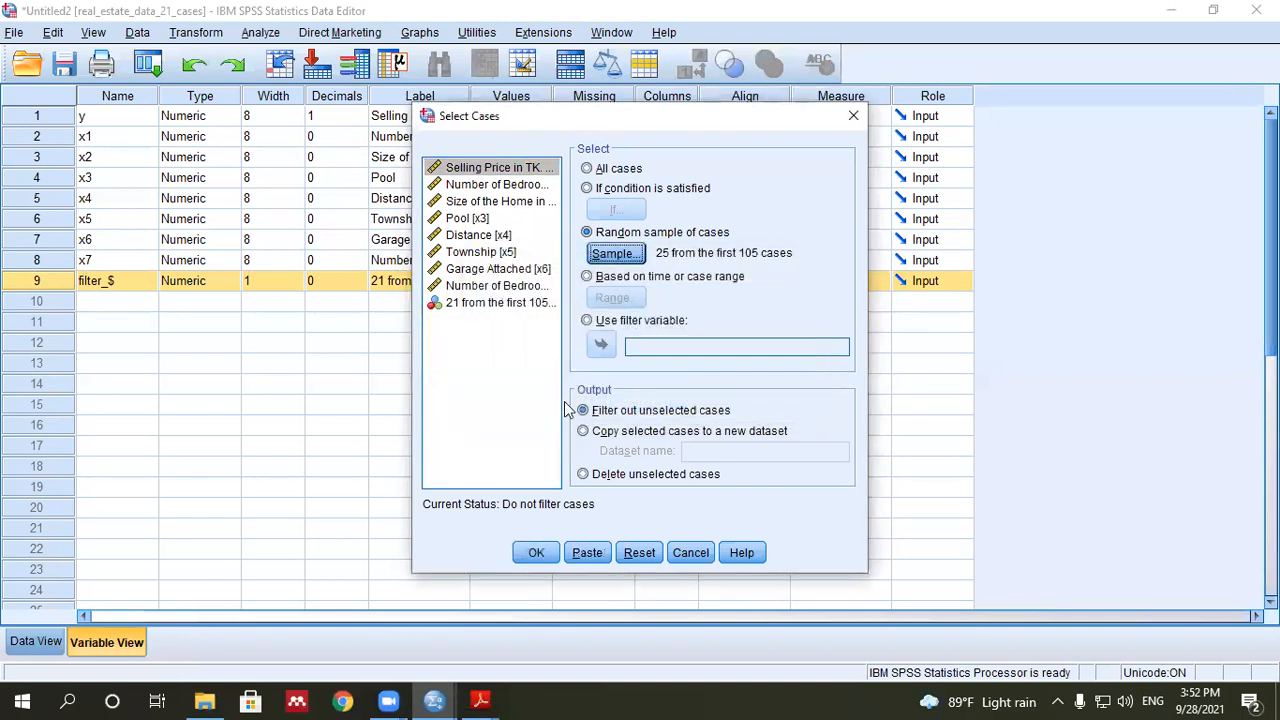
- Paste the case selection as command syntax, maximize the syntax editor and look through the generated commands
{"action": "left_click", "coordinate": [587, 551]}
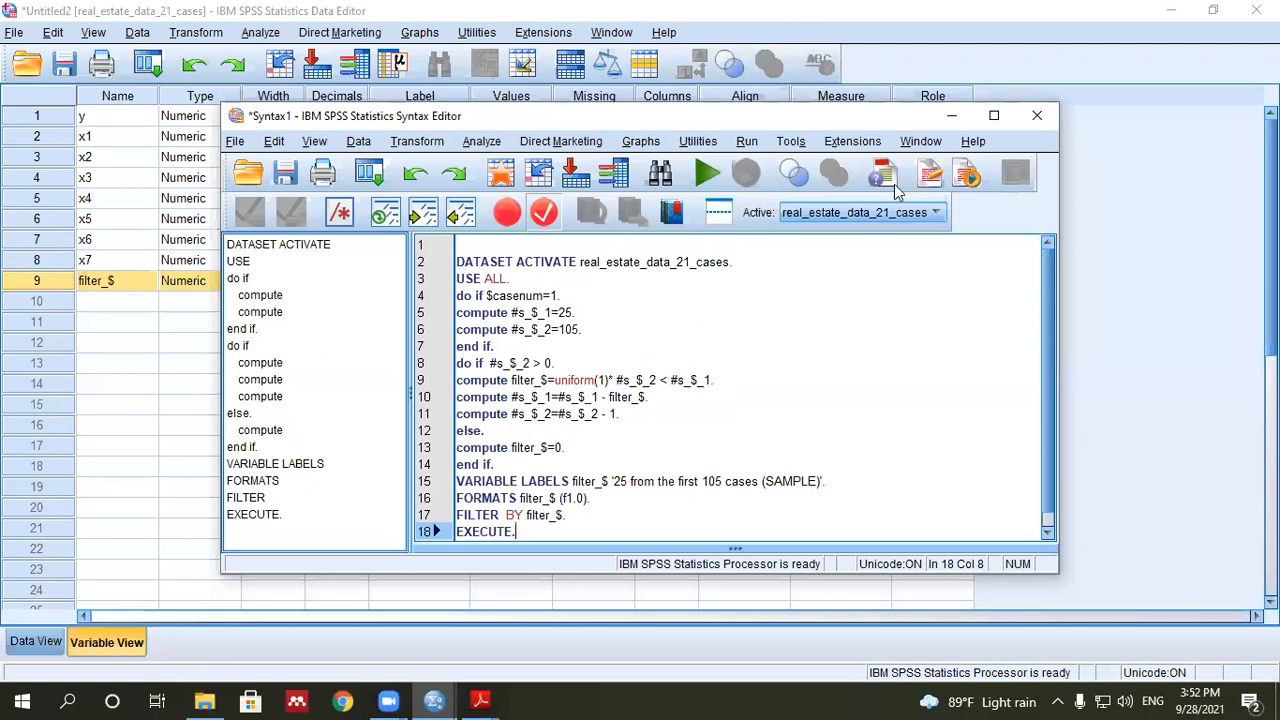
{"action": "left_click", "coordinate": [993, 116]}
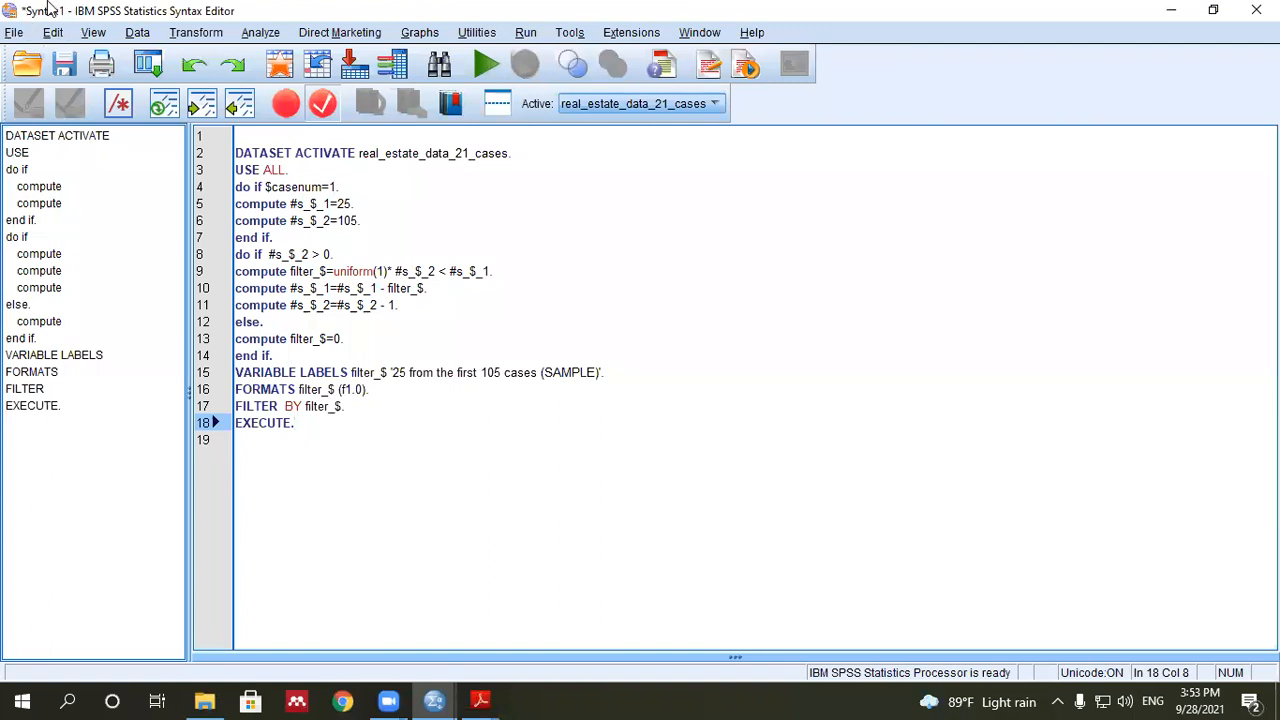
{"action": "left_click", "coordinate": [507, 221]}
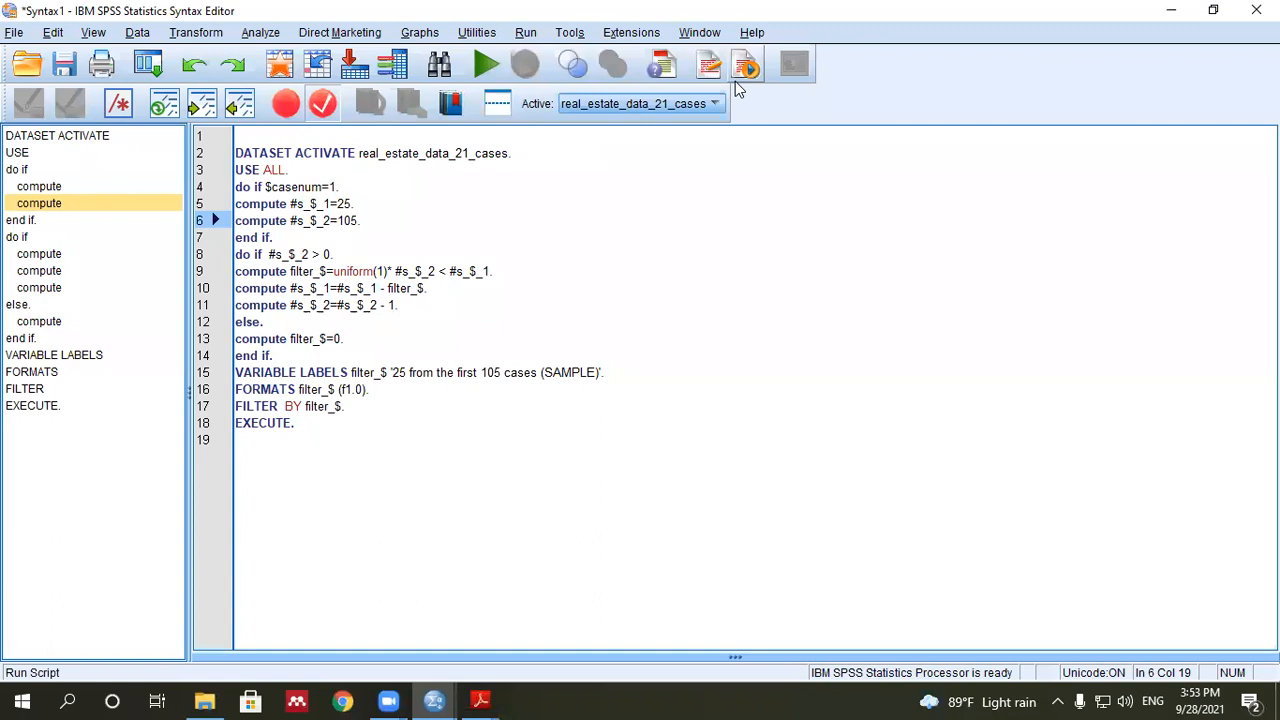
{"action": "left_click", "coordinate": [803, 286]}
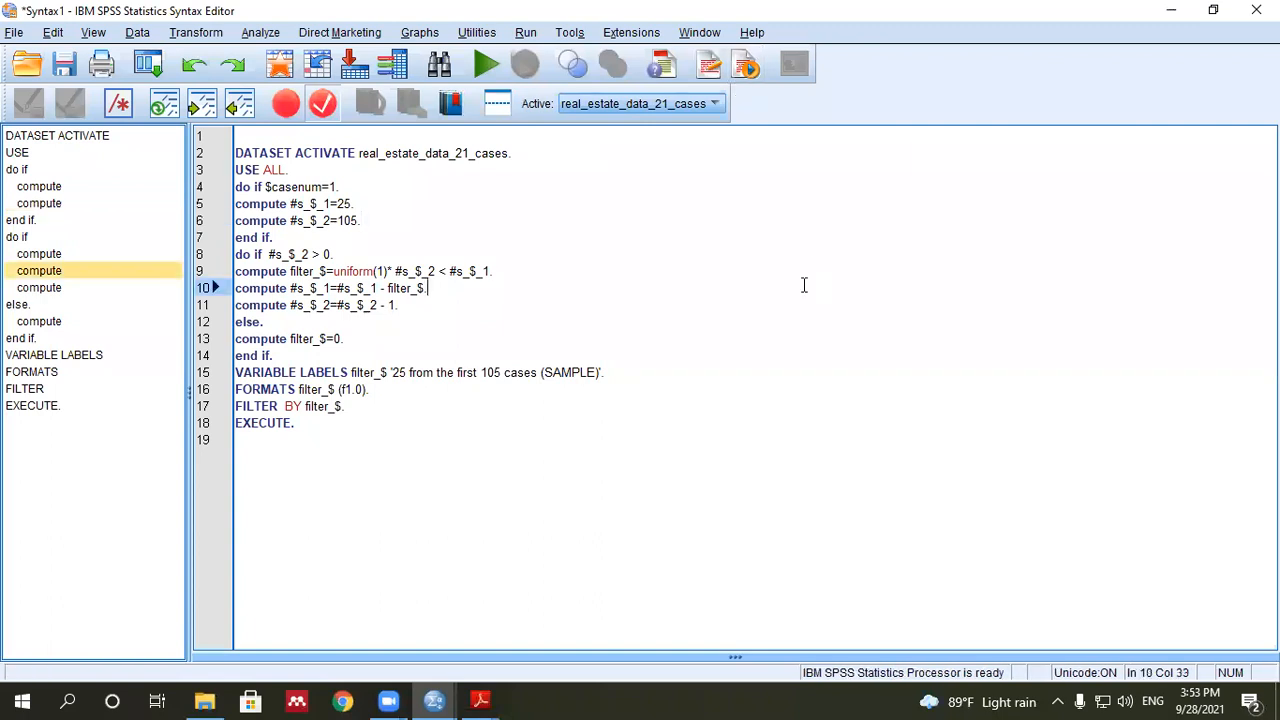
{"action": "type", "text": "."}
{"action": "left_click", "coordinate": [380, 304]}
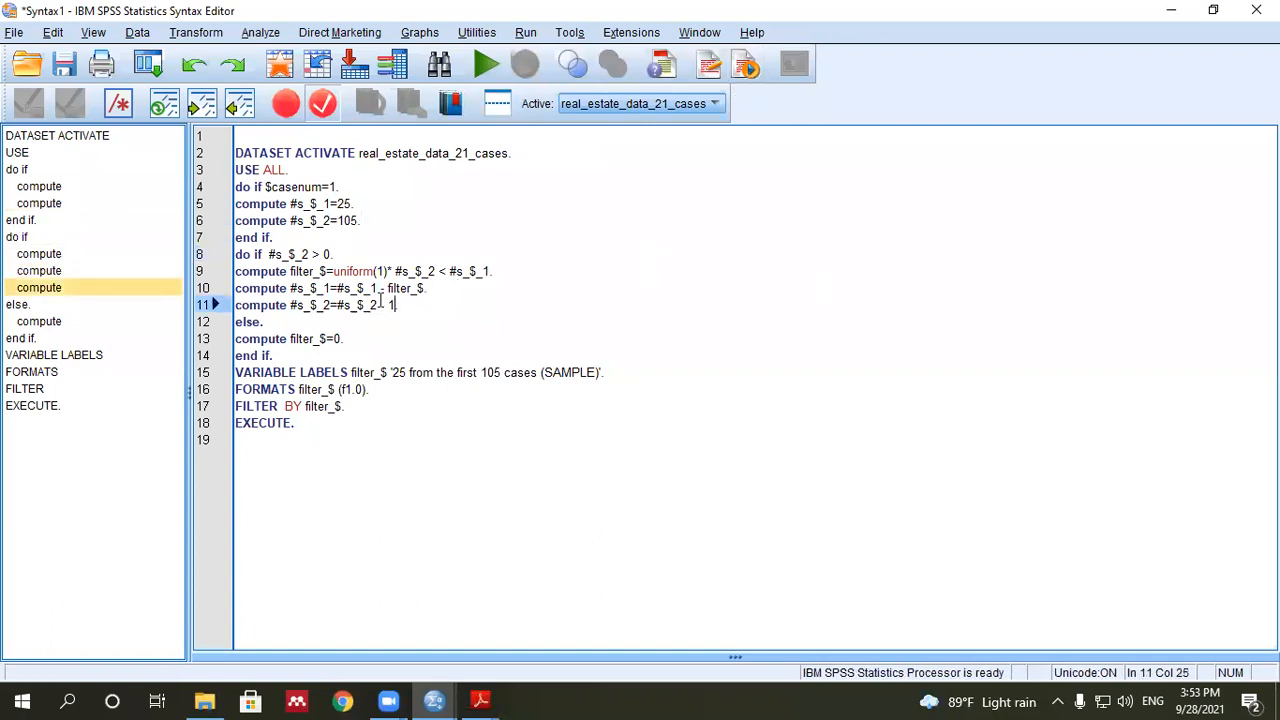
{"action": "mouse_move", "coordinate": [236, 152]}
{"action": "left_mouse_down"}
{"action": "mouse_move", "coordinate": [348, 368]}
{"action": "mouse_move", "coordinate": [345, 406]}
{"action": "mouse_move", "coordinate": [238, 187]}
{"action": "mouse_move", "coordinate": [236, 152]}
{"action": "left_mouse_up"}
{"action": "left_click", "coordinate": [322, 470]}
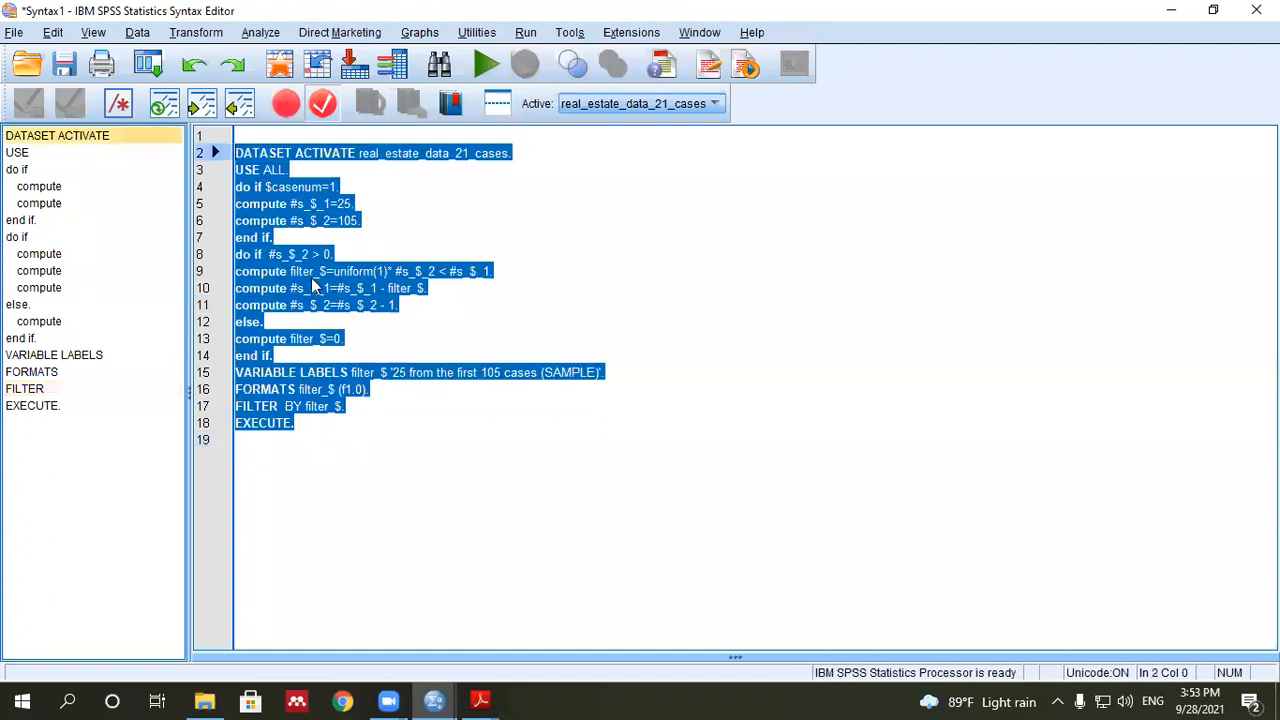
{"action": "left_click", "coordinate": [314, 271]}
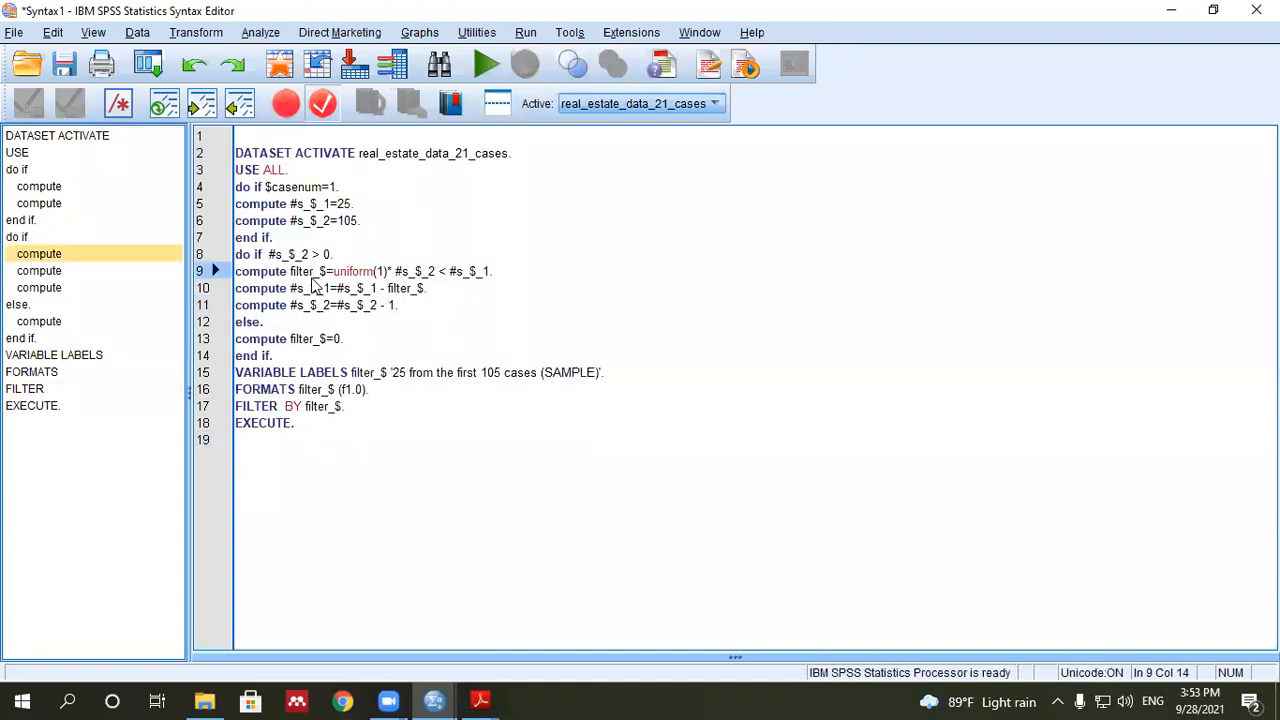
- Replace all the generated commands in the syntax editor with the text "hfhdfoasdff"
{"action": "left_click_drag", "start_coordinate": [342, 425], "coordinate": [238, 150]}
{"action": "key", "text": "Delete"}
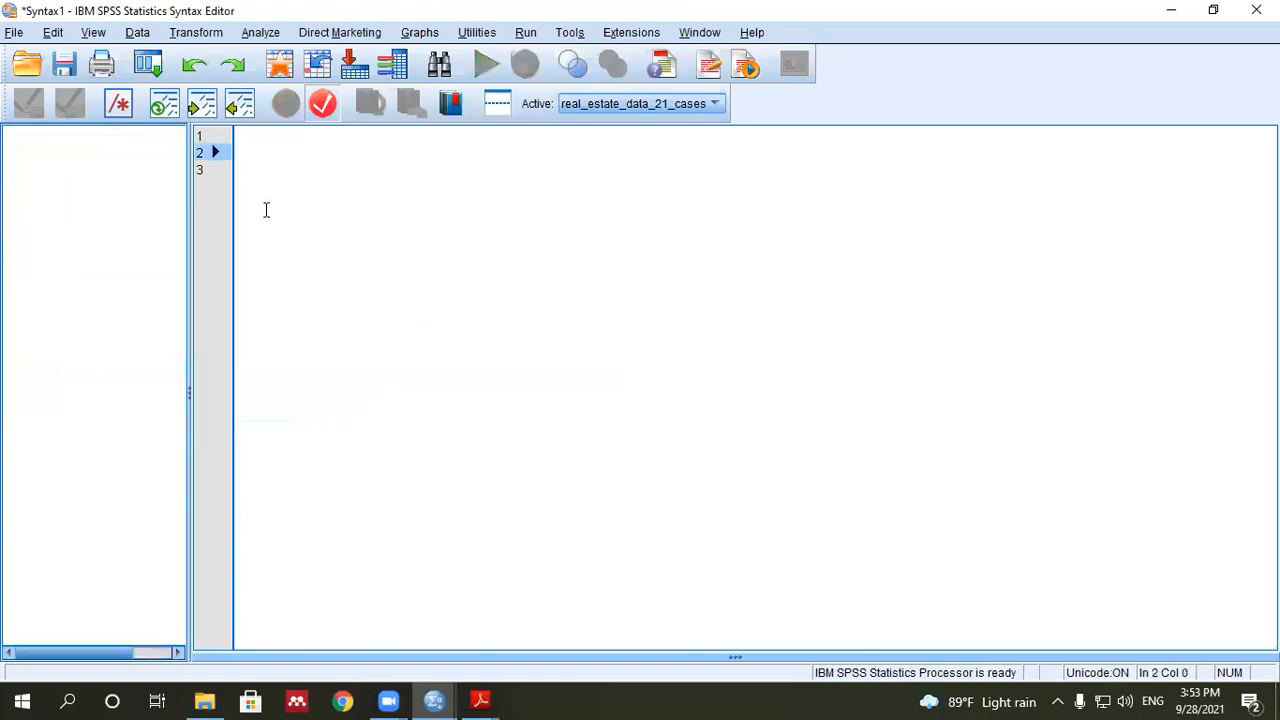
{"action": "type", "text": "hfhdfoasdff"}
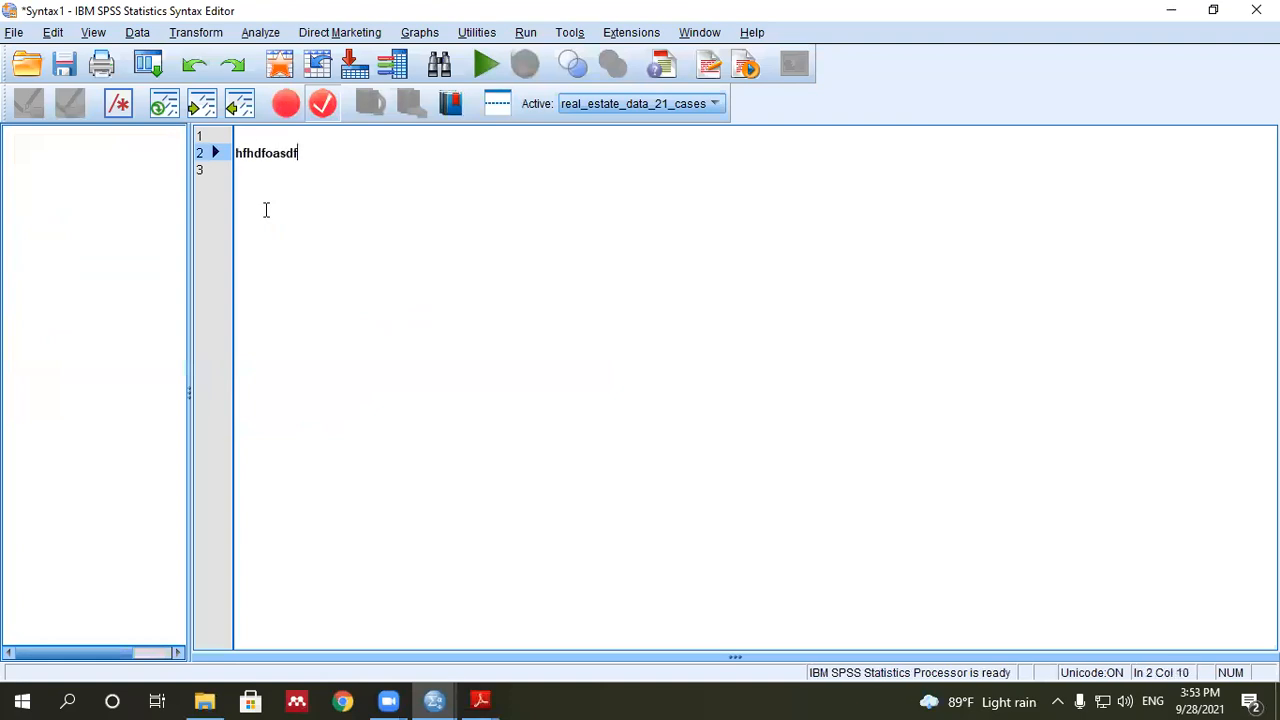
- Erase the test text from the syntax editor so that it is empty
{"action": "key", "text": "BackSpace"}
{"action": "key", "text": "BackSpace"}
{"action": "key", "text": "BackSpace"}
{"action": "key", "text": "BackSpace"}
{"action": "key", "text": "BackSpace"}
{"action": "key", "text": "BackSpace"}
{"action": "key", "text": "BackSpace"}
{"action": "key", "text": "BackSpace"}
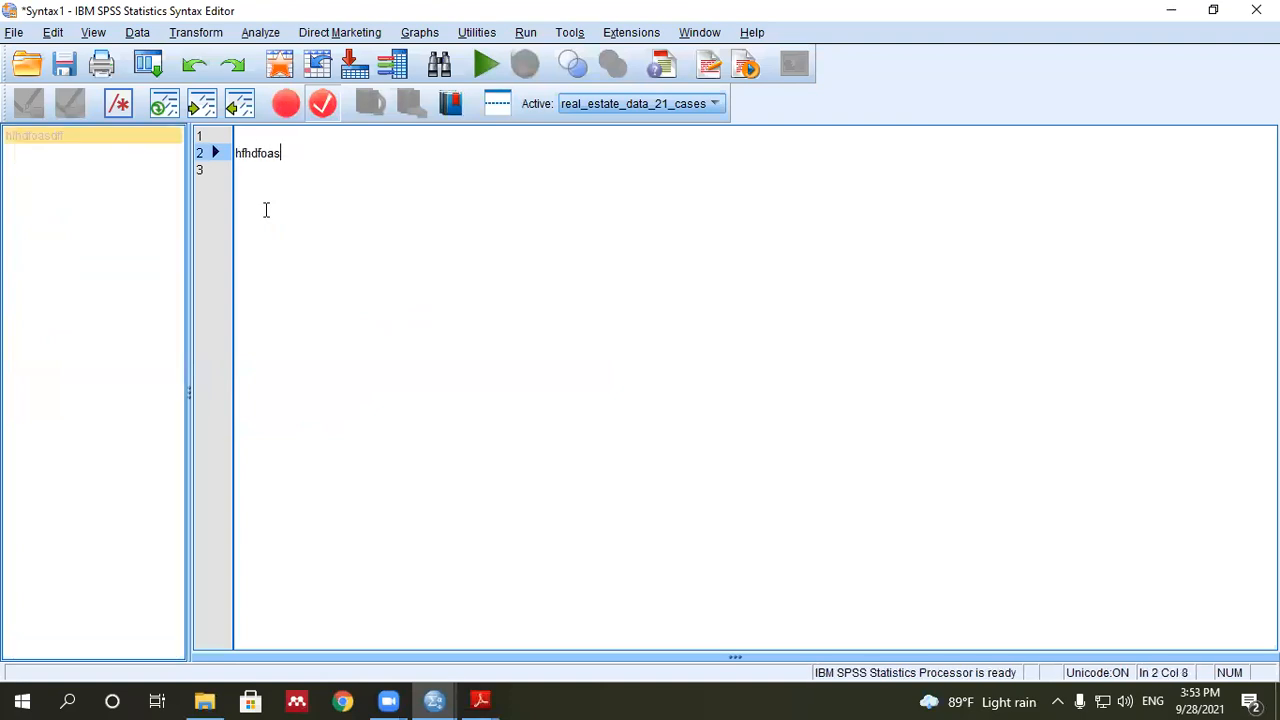
{"action": "key", "text": "BackSpace"}
{"action": "key", "text": "BackSpace"}
{"action": "key", "text": "BackSpace"}
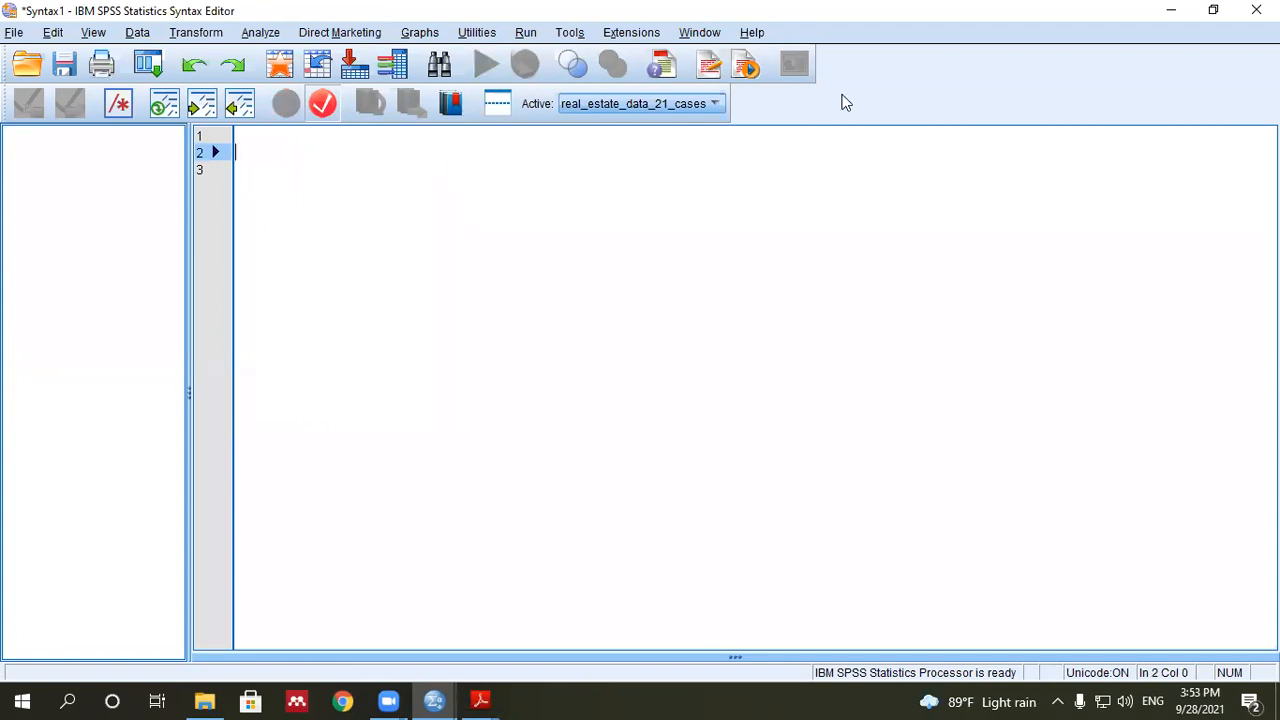
- Start closing the syntax editor, dismiss the save request and switch back to the real_estate_data_21_cases data editor
{"action": "left_click", "coordinate": [1256, 10]}
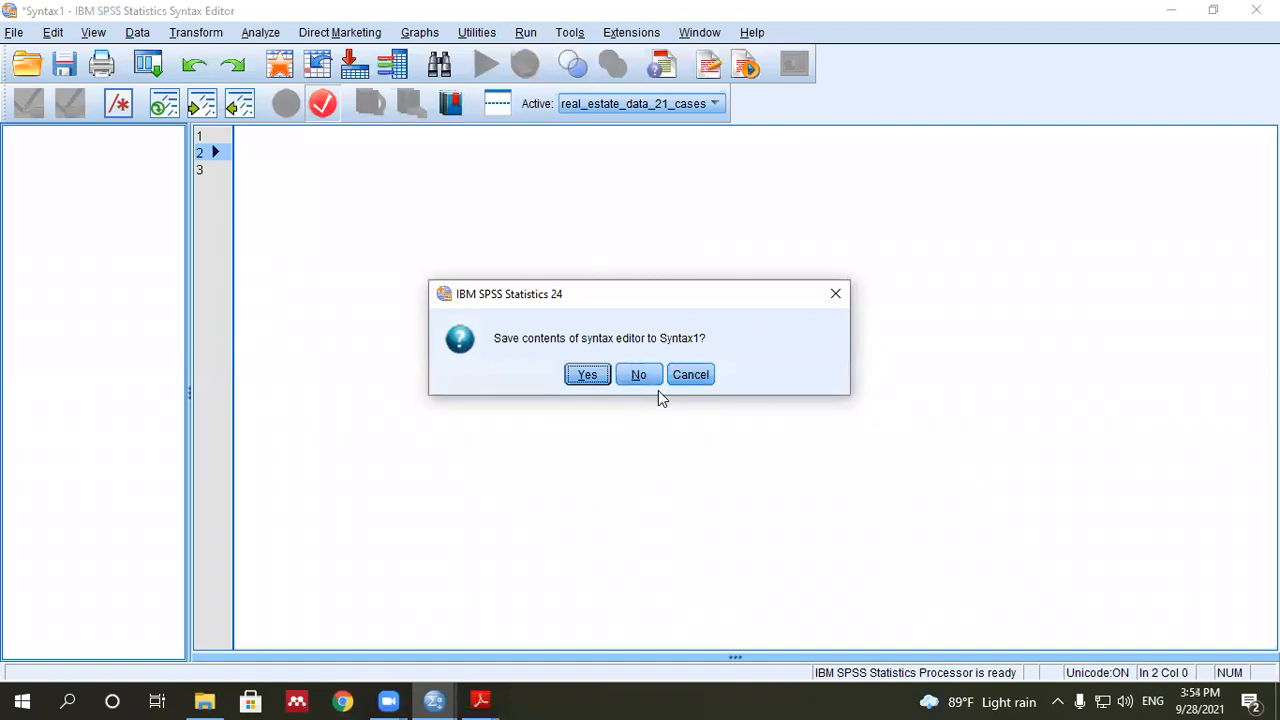
{"action": "left_click", "coordinate": [836, 293]}
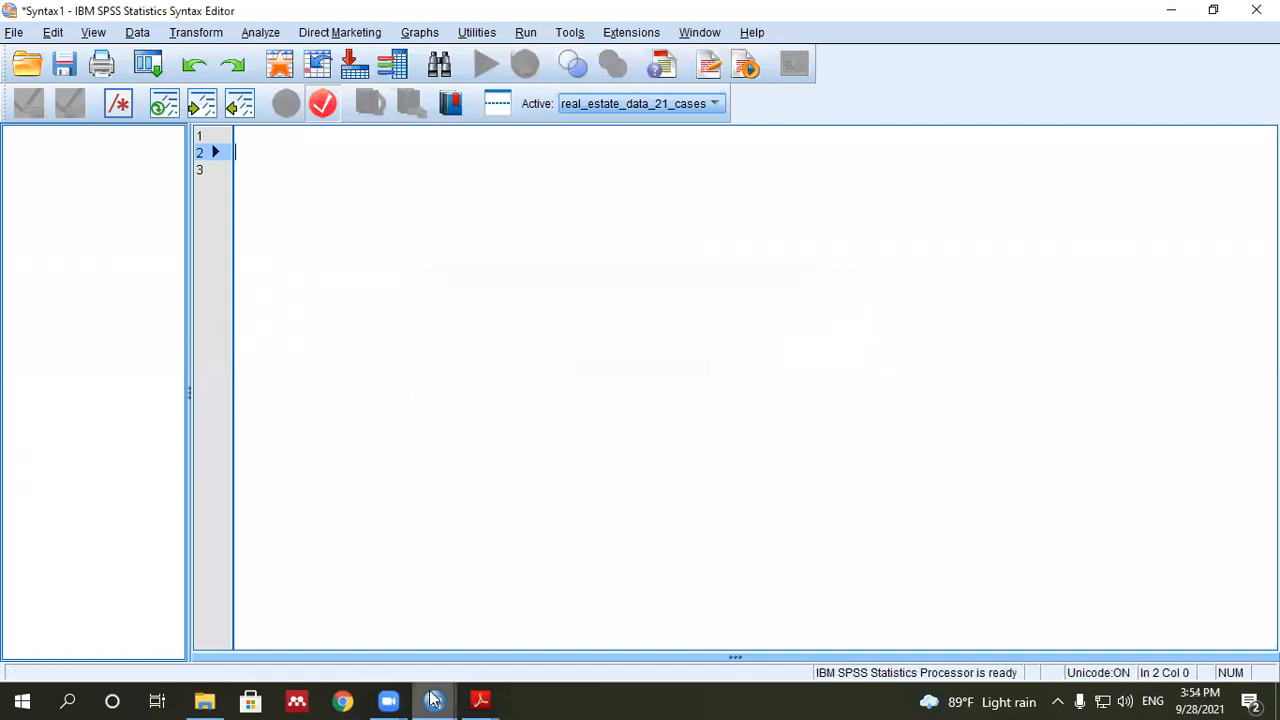
{"action": "mouse_move", "coordinate": [434, 700]}
{"action": "left_click", "coordinate": [388, 630]}
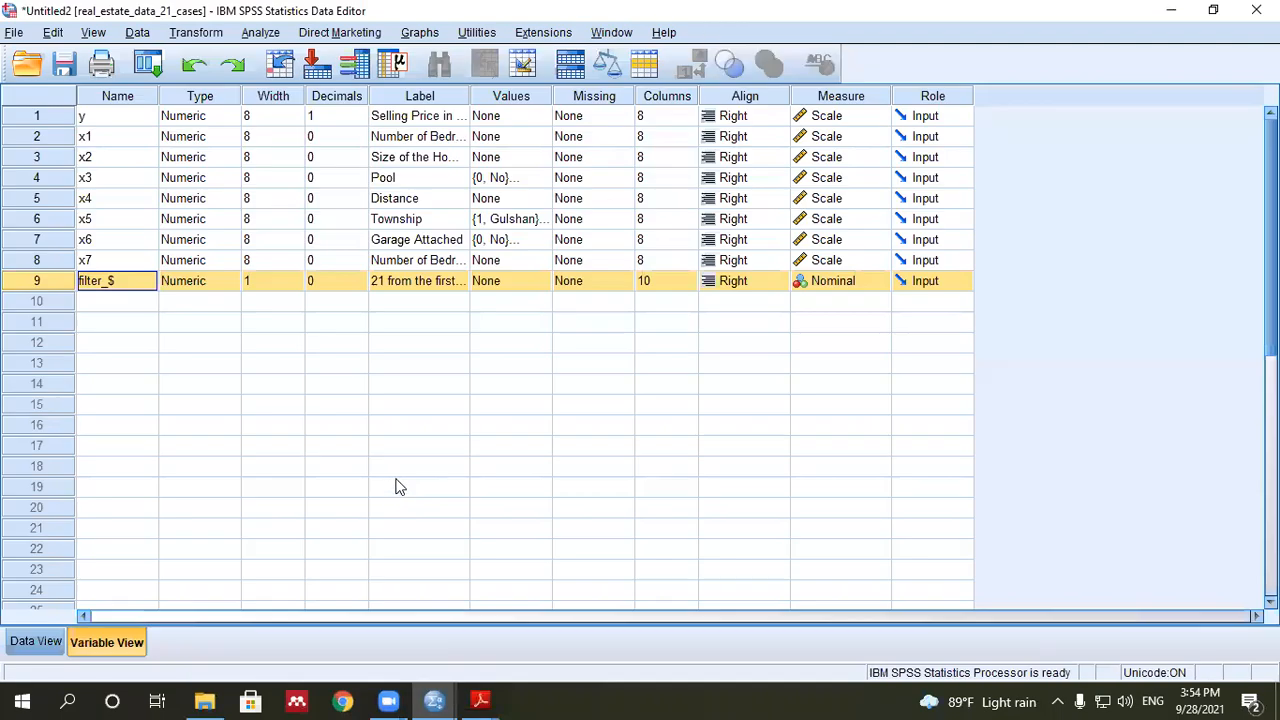